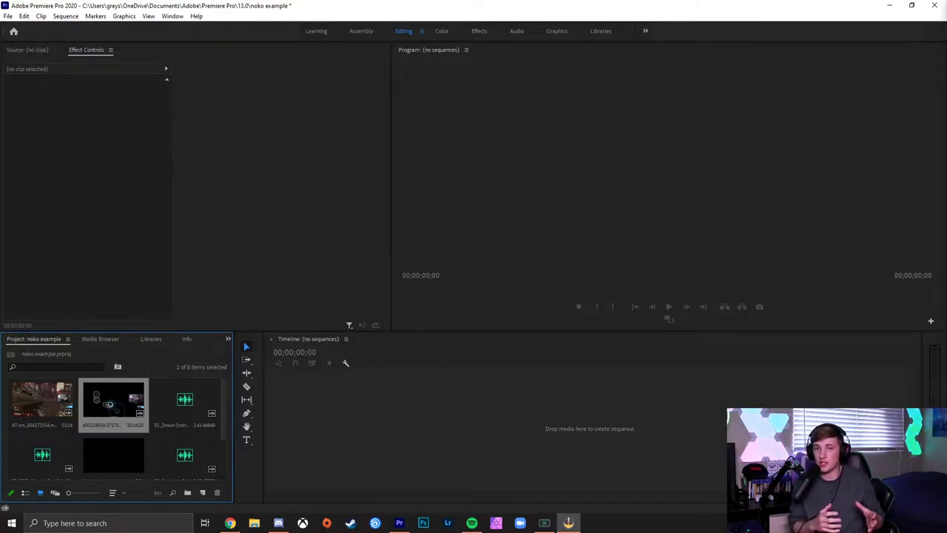
# - Create a sequence from the gameplay clip and play it back
pyautogui.moveTo(41, 399); pyautogui.dragTo(471, 379)
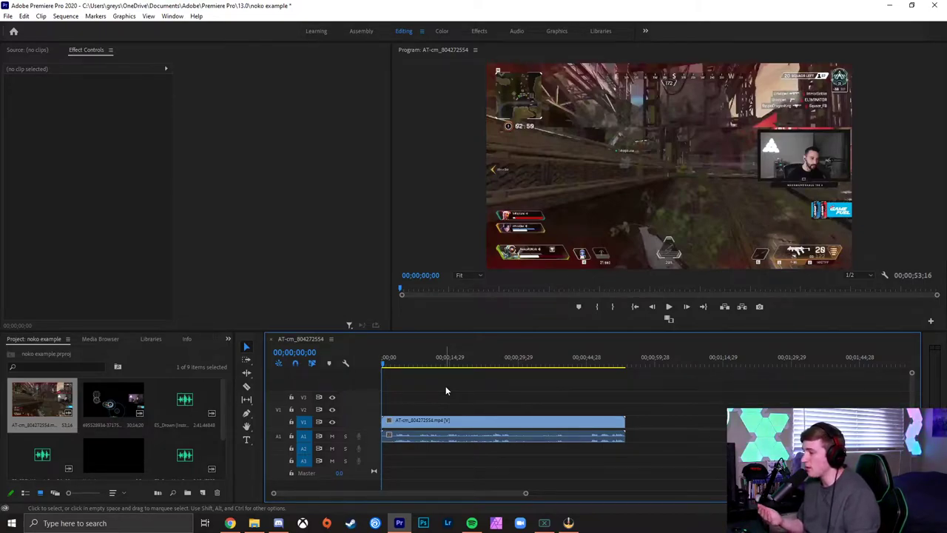
pyautogui.press('space')
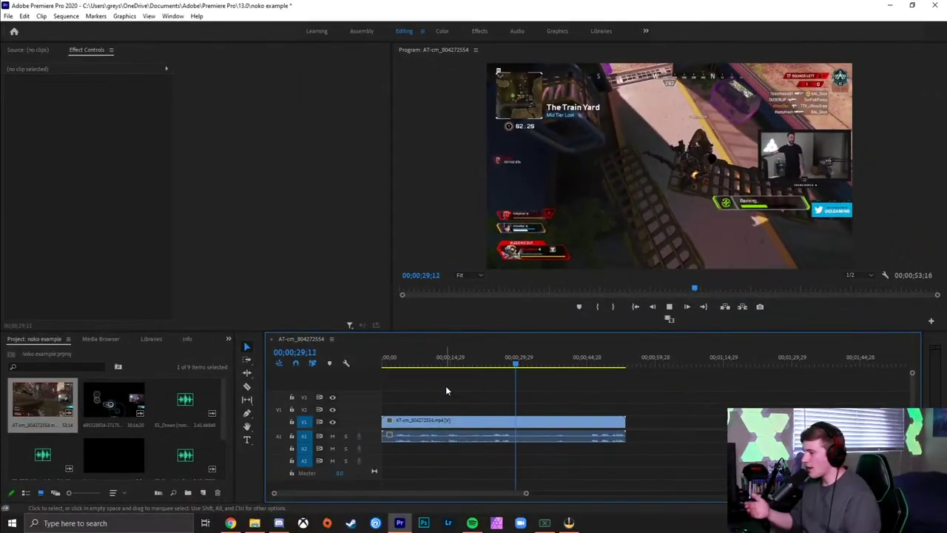
pyautogui.press('space')
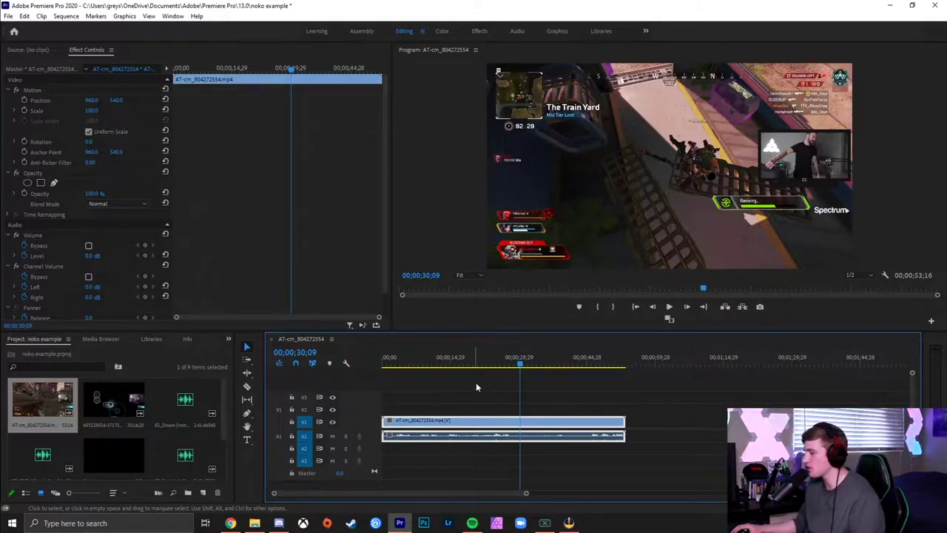
# - Cut the gameplay clip at 00;00;28;20 and delete the part after the cut
pyautogui.moveTo(519, 368); pyautogui.dragTo(512, 366)
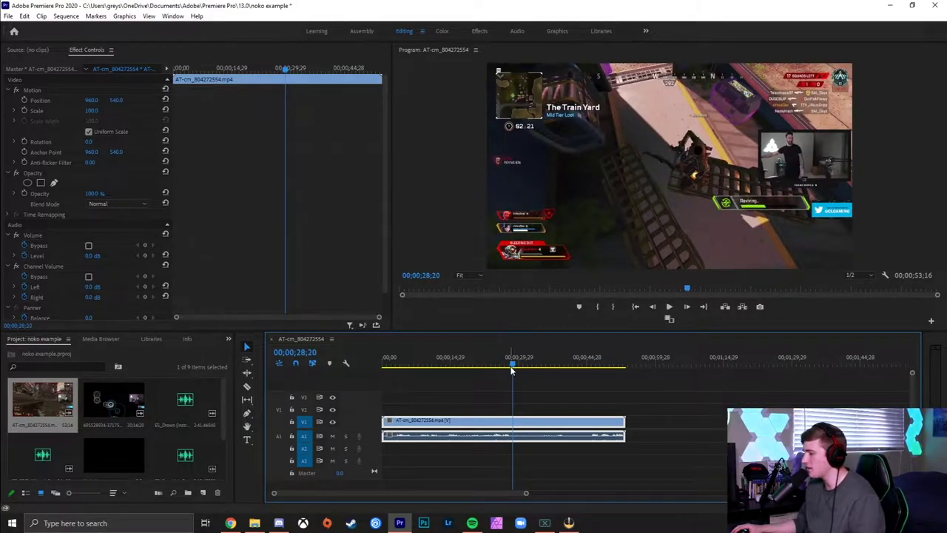
pyautogui.hotkey('ctrl', 'k')
pyautogui.click(550, 423)
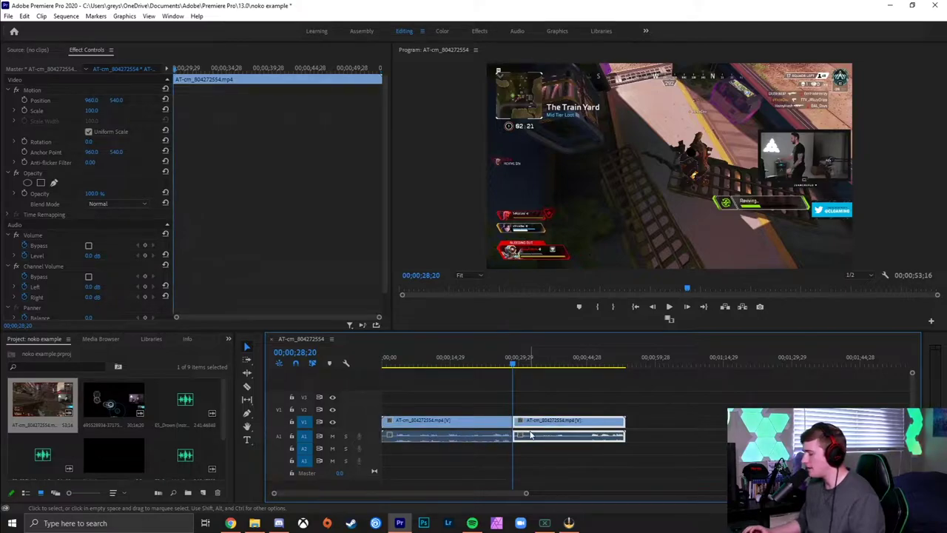
pyautogui.press('Delete')
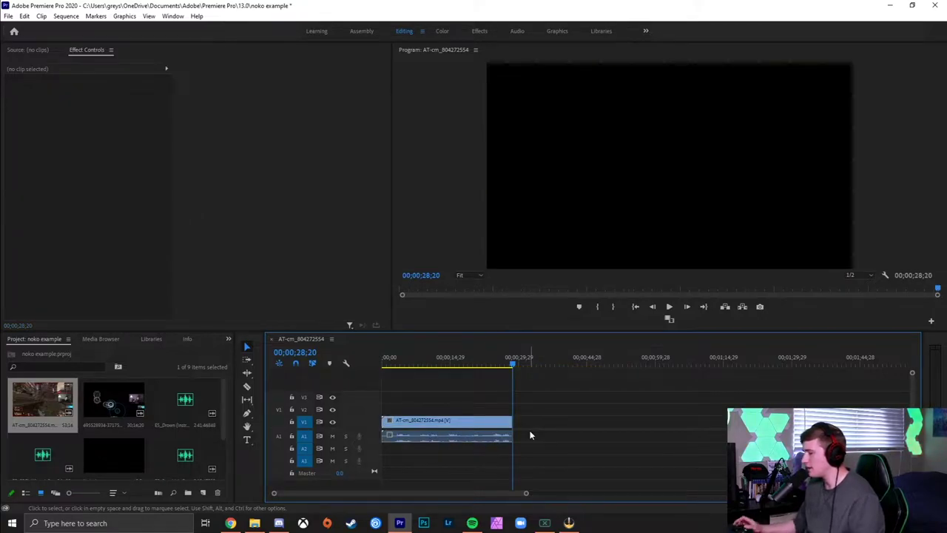
# - Add the ES_Drown music on track A2 beneath the gameplay clip
pyautogui.click(640, 306)
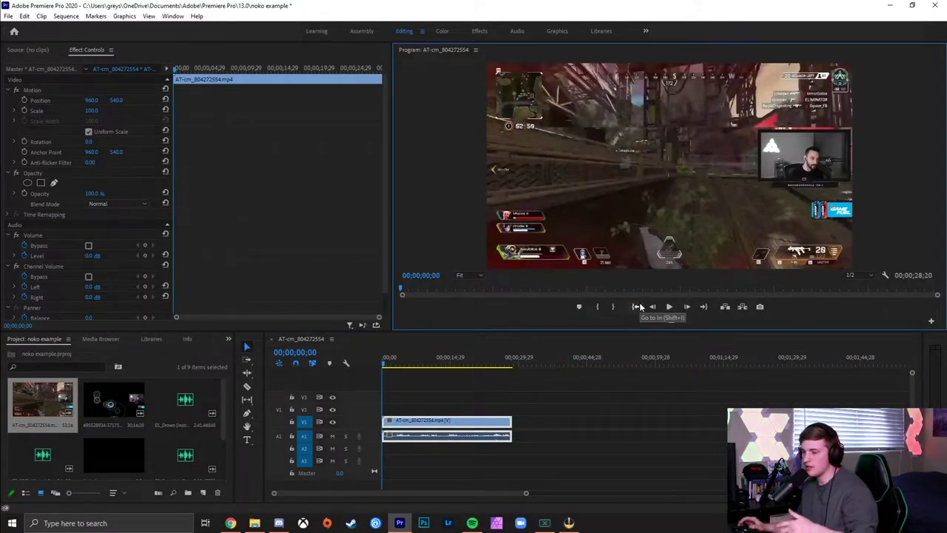
pyautogui.scroll(-1, 188, 429)
pyautogui.scroll(1, 178, 425)
pyautogui.moveTo(190, 413); pyautogui.dragTo(404, 454)
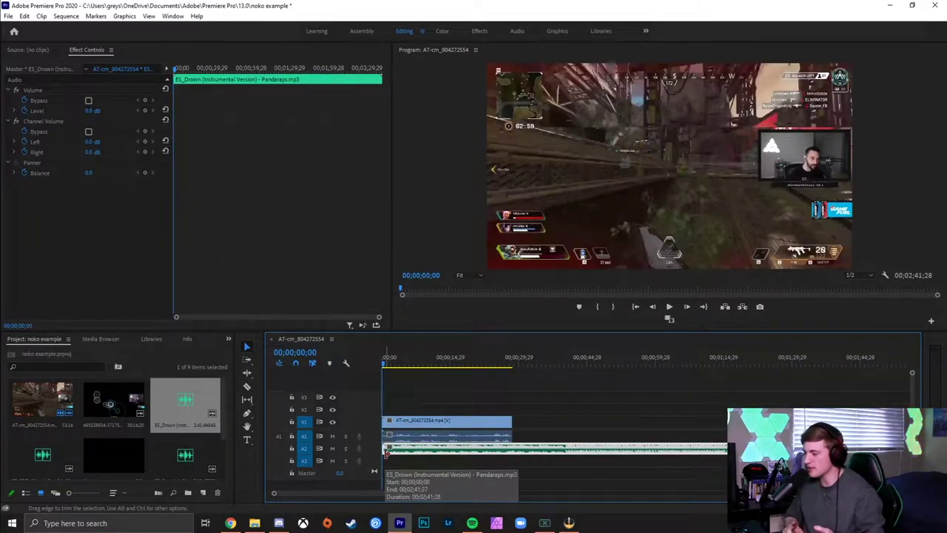
# - Lower the ES_Drown music clip's audio gain by 17 dB
pyautogui.rightClick(430, 455)
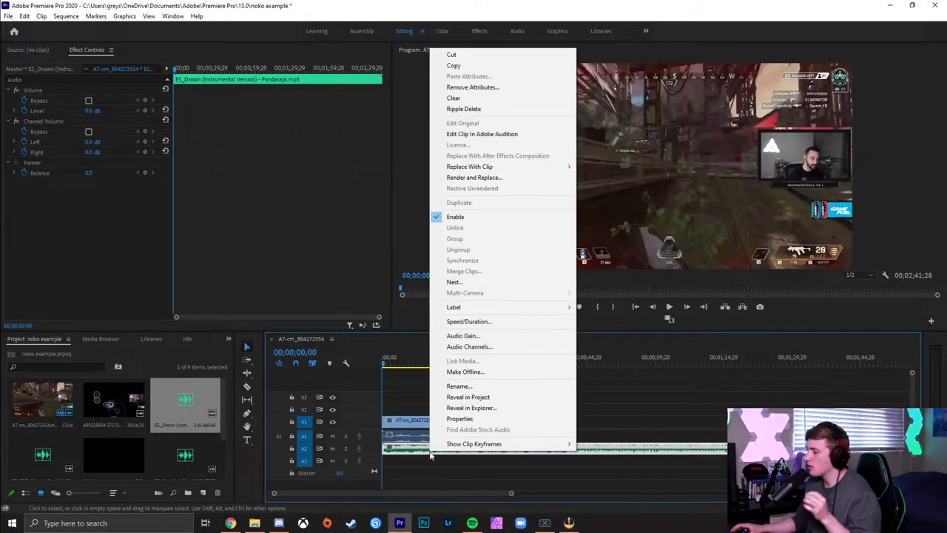
pyautogui.click(495, 337)
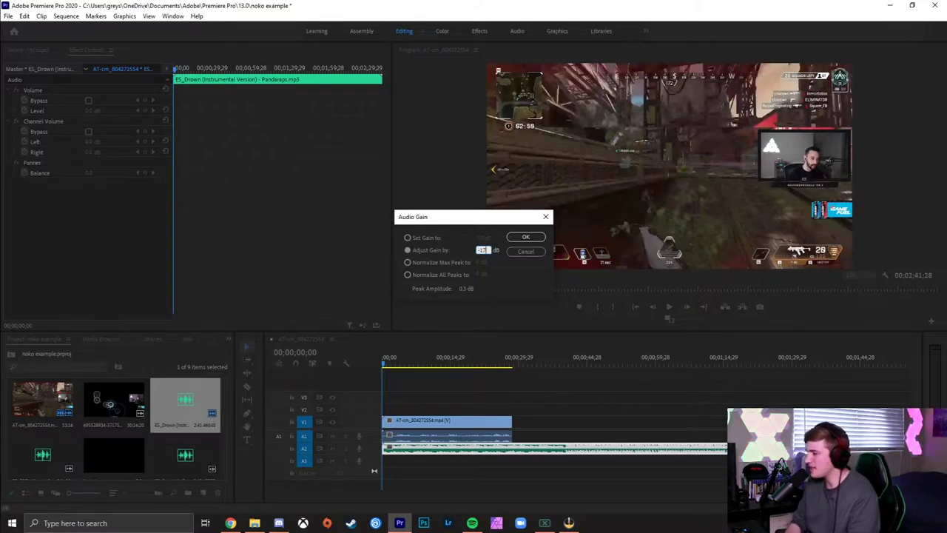
pyautogui.click(545, 216)
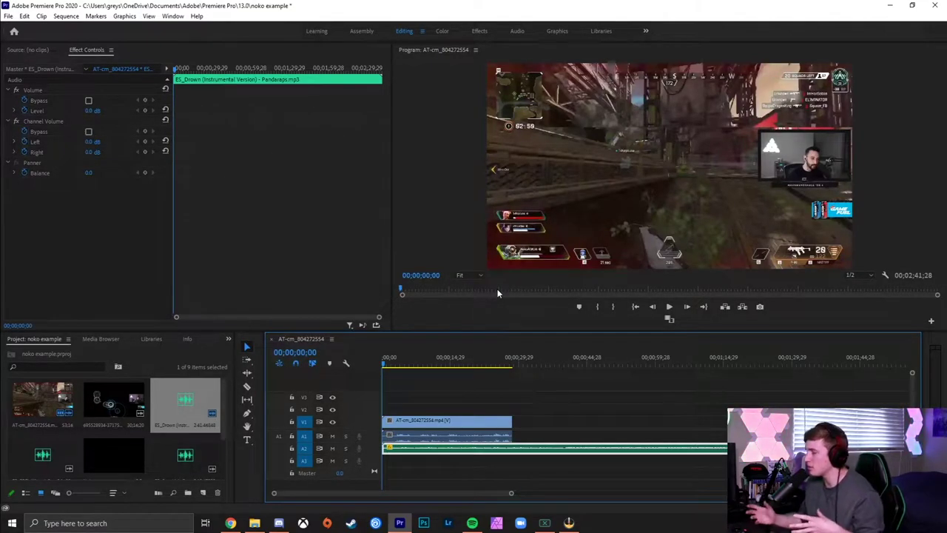
# - Trim the music clip's start and shift it 1 second 25 frames earlier
pyautogui.scroll(4, 540, 437)
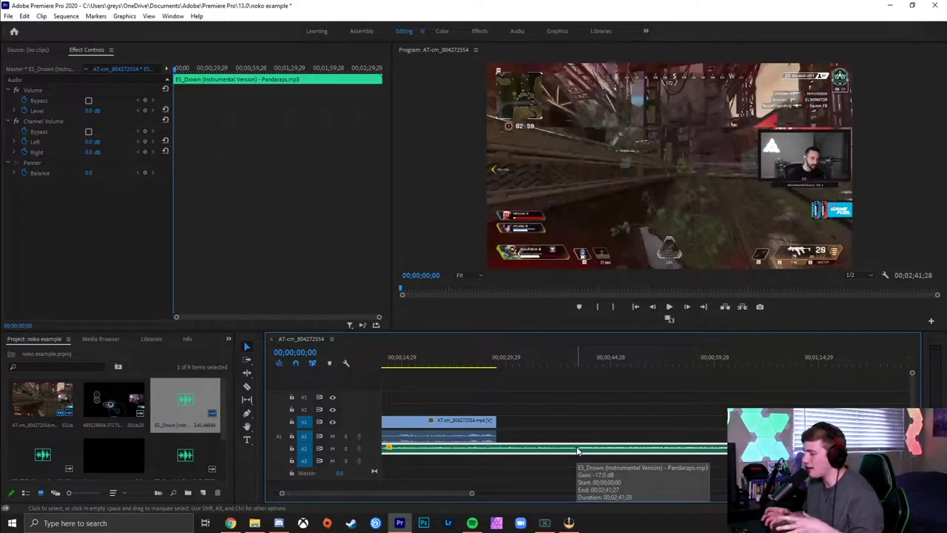
pyautogui.scroll(-3, 435, 453)
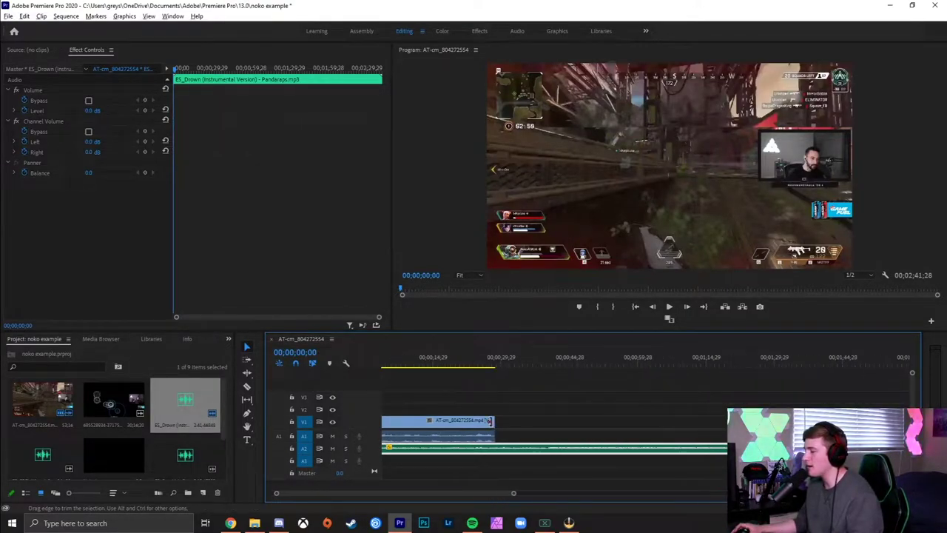
pyautogui.moveTo(392, 449); pyautogui.dragTo(426, 450)
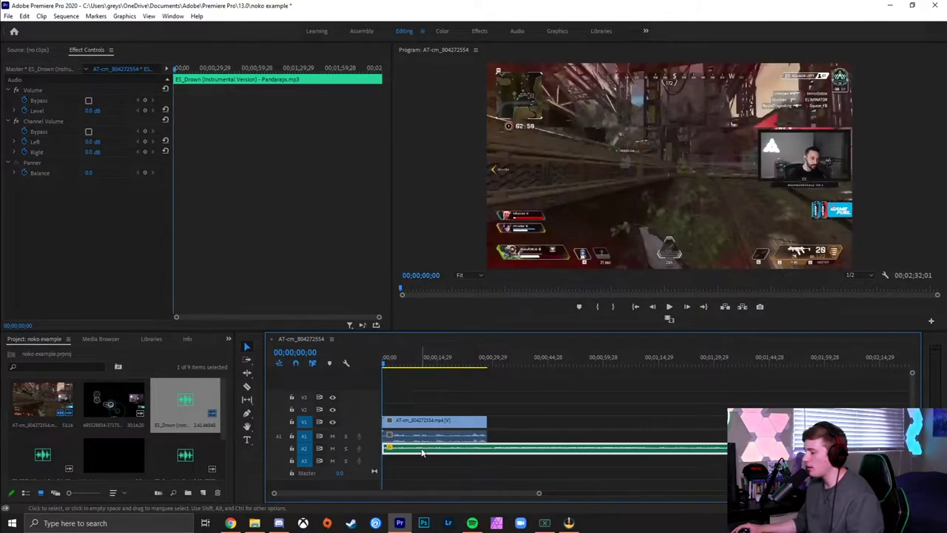
pyautogui.scroll(3, 433, 452)
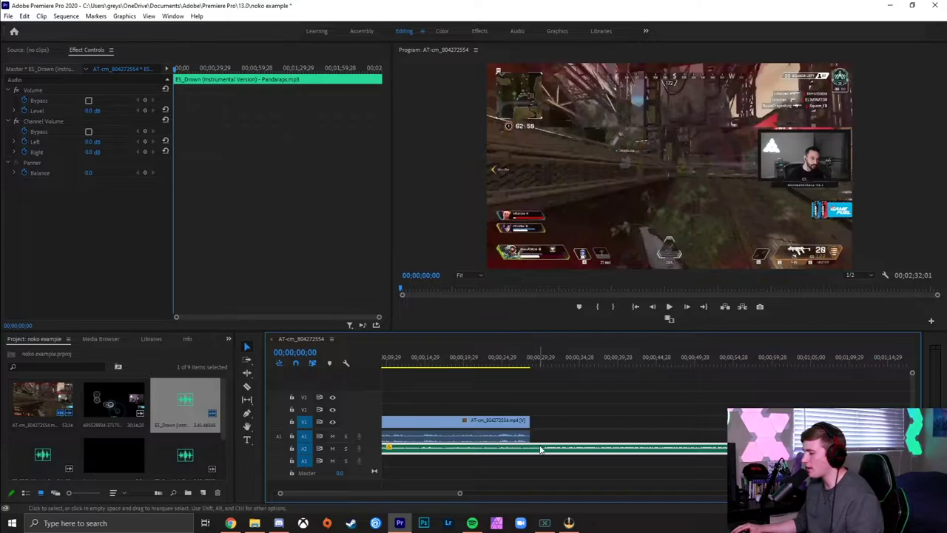
pyautogui.scroll(-3, 465, 452)
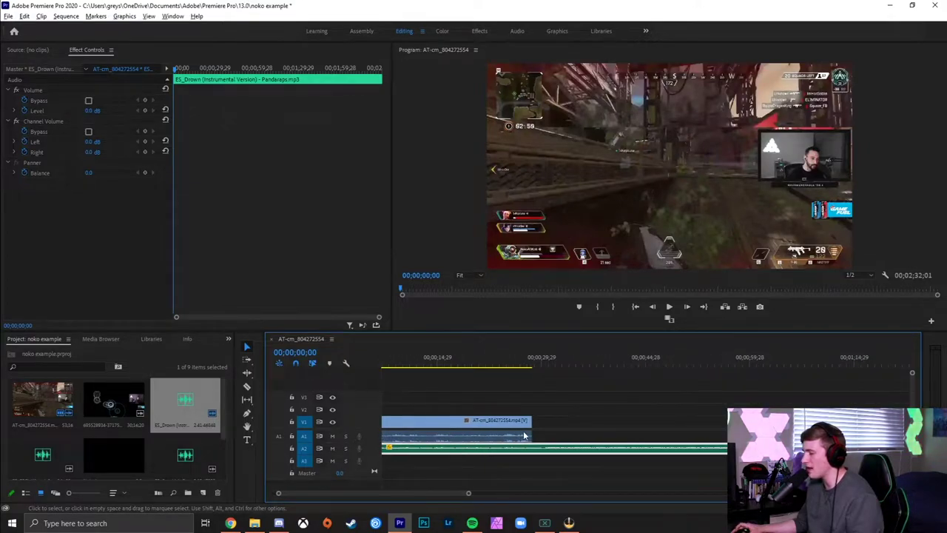
pyautogui.moveTo(408, 459); pyautogui.dragTo(472, 452)
pyautogui.scroll(3, 458, 453)
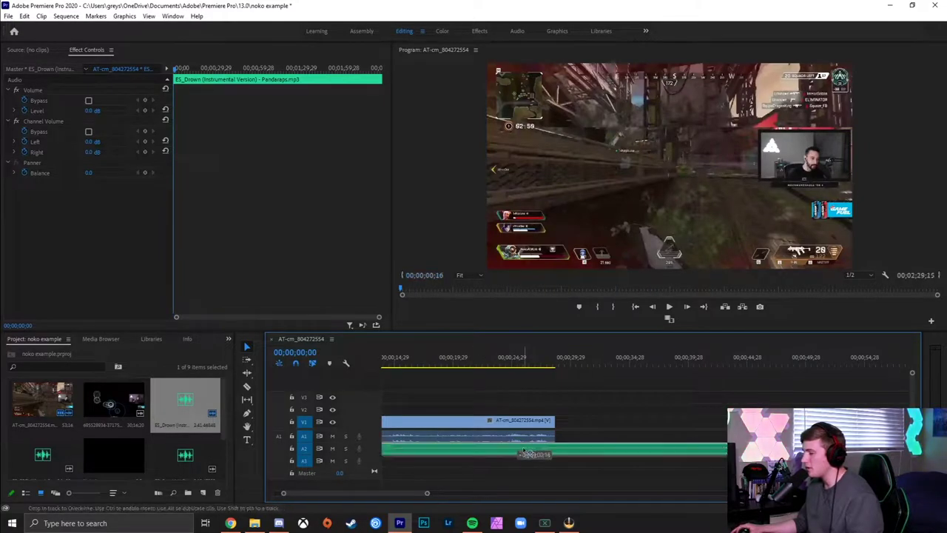
pyautogui.scroll(-3, 460, 444)
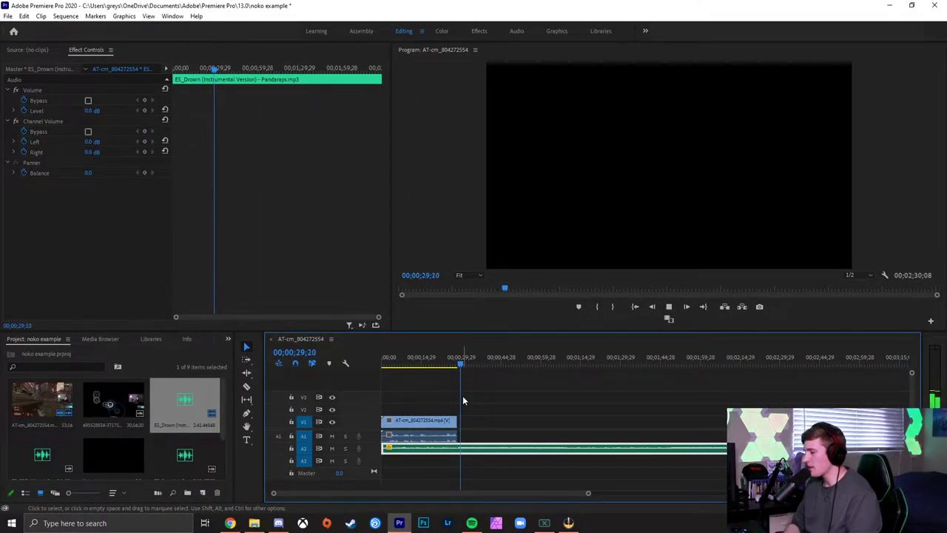
# - Stop playback, select the gameplay clip and park the playhead at 00;00;11;26
pyautogui.press('space')
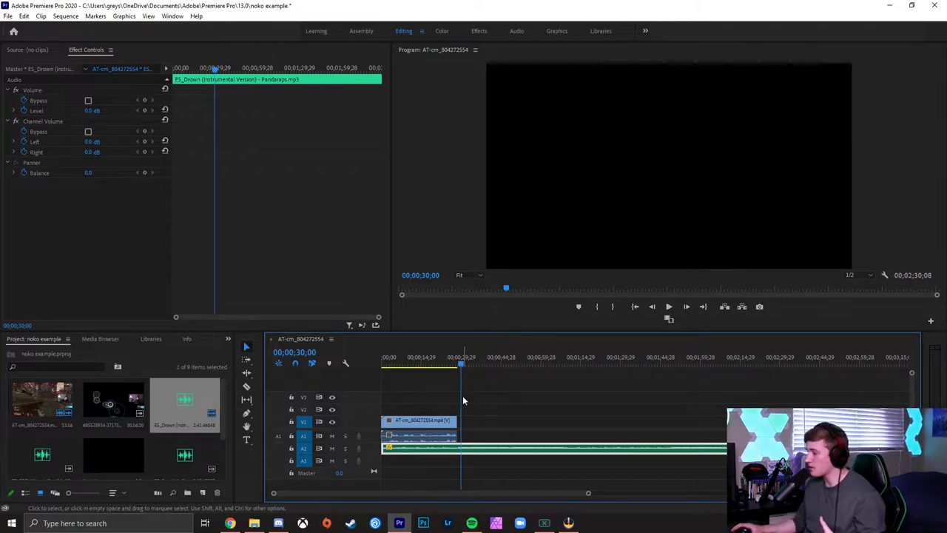
pyautogui.click(634, 307)
pyautogui.click(419, 363)
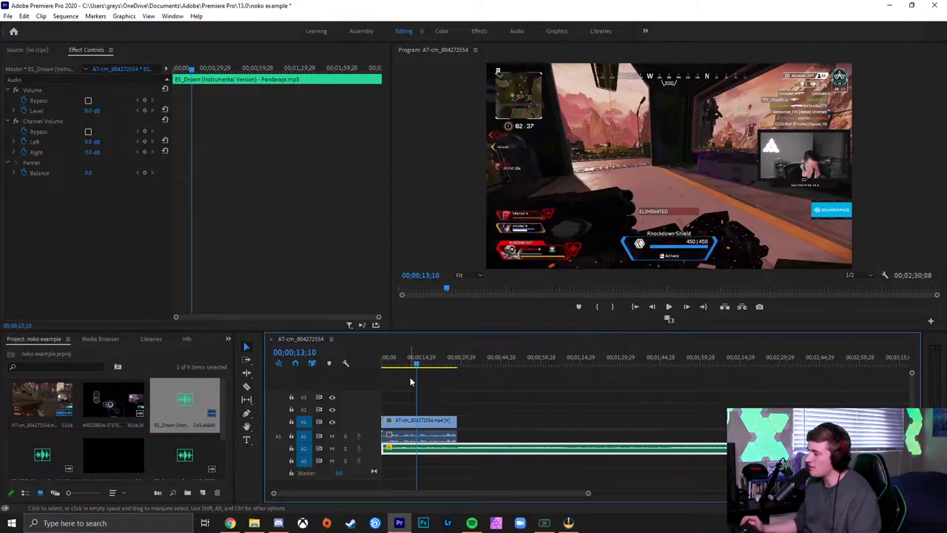
pyautogui.click(525, 215)
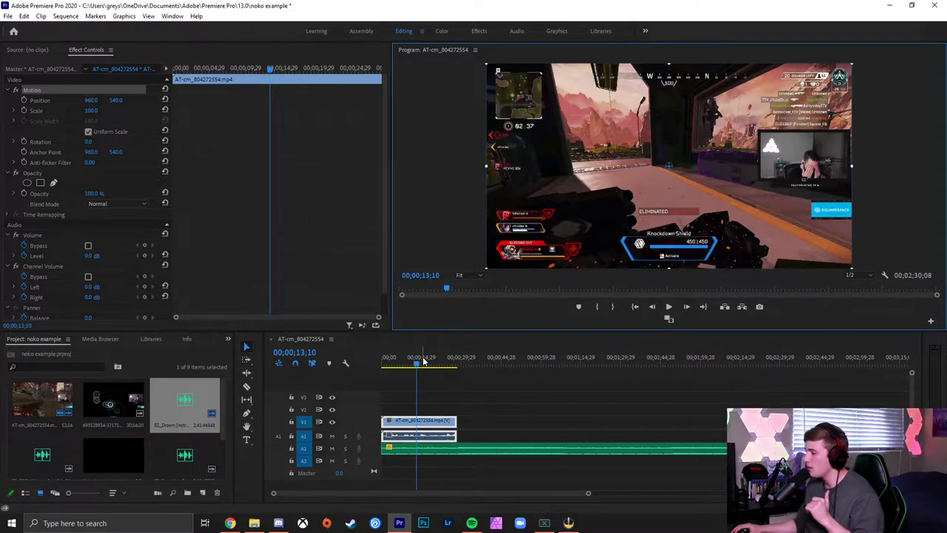
pyautogui.moveTo(419, 368); pyautogui.dragTo(413, 368)
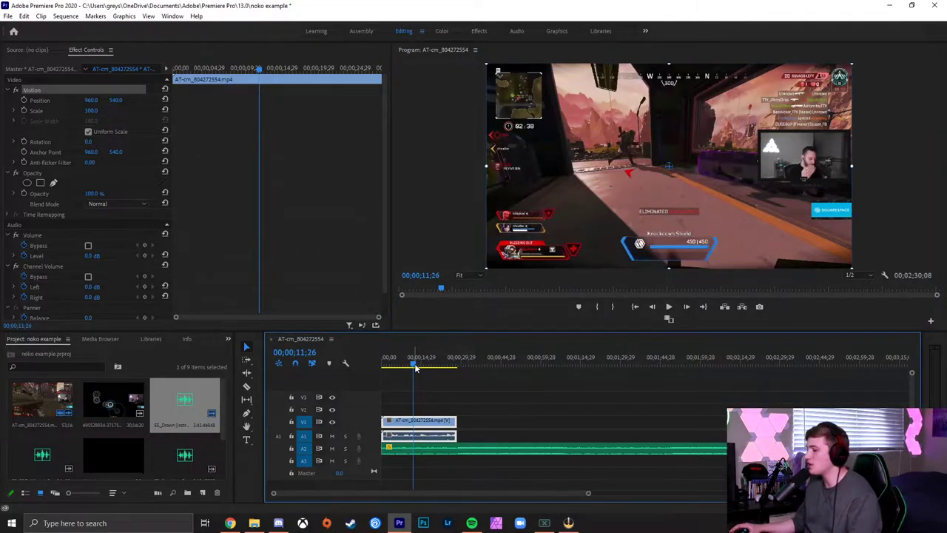
# - Create a 1920x1080 adjustment layer and place it on V2 at 00;00;11;26
pyautogui.click(203, 493)
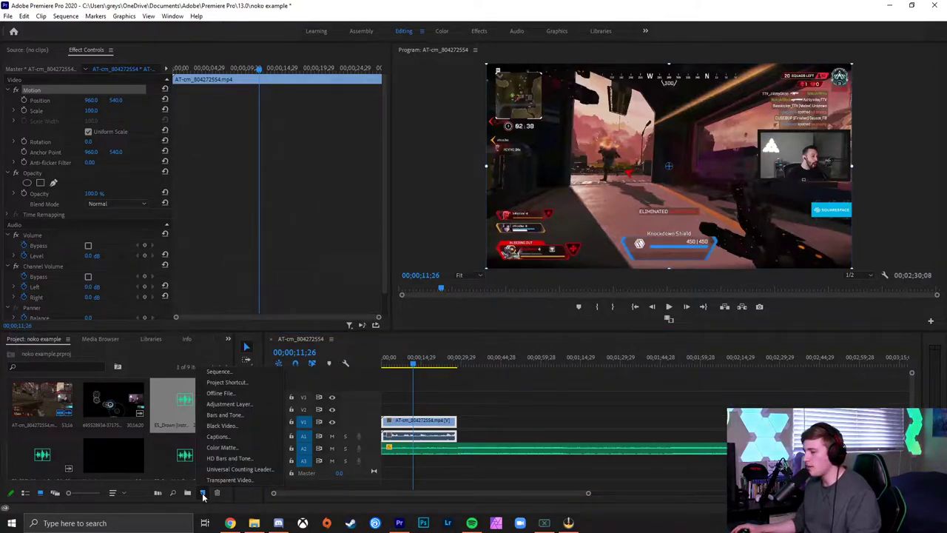
pyautogui.click(253, 405)
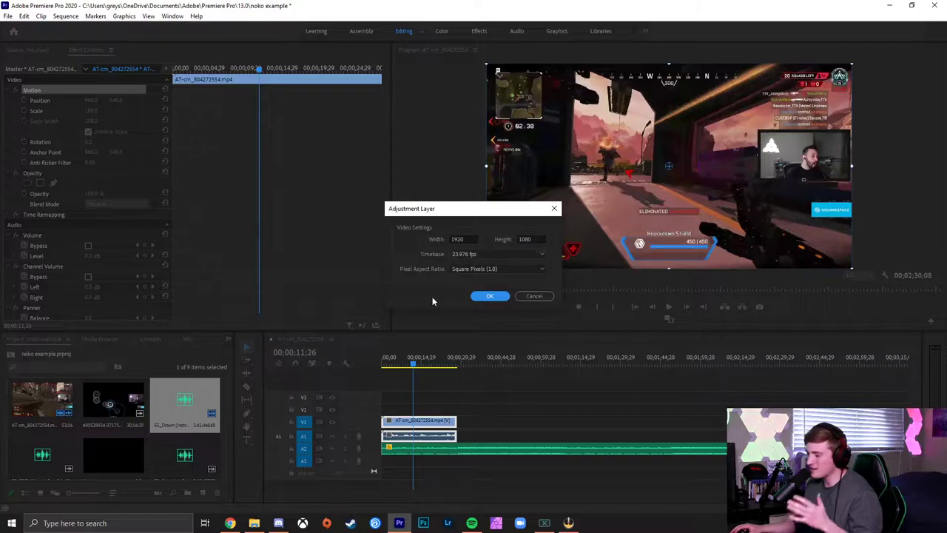
pyautogui.click(492, 296)
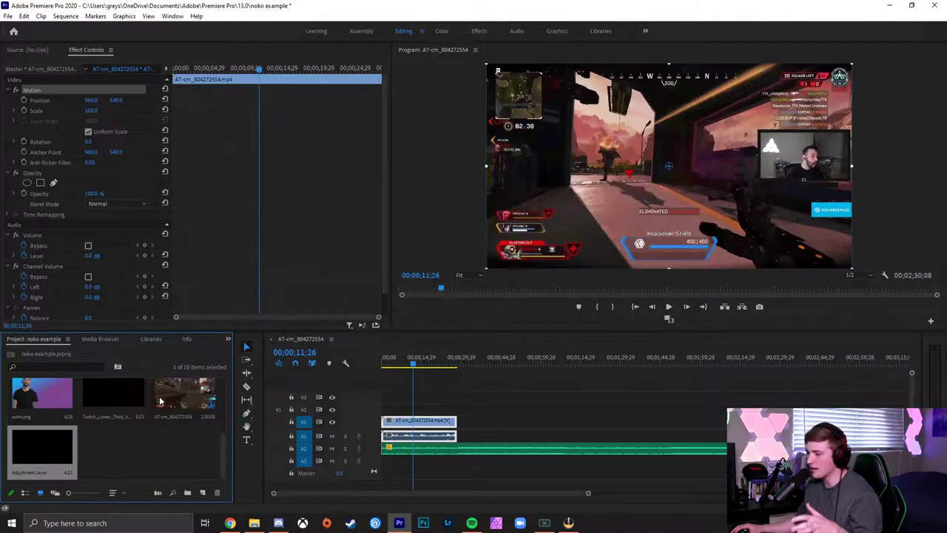
pyautogui.moveTo(56, 442); pyautogui.dragTo(418, 411)
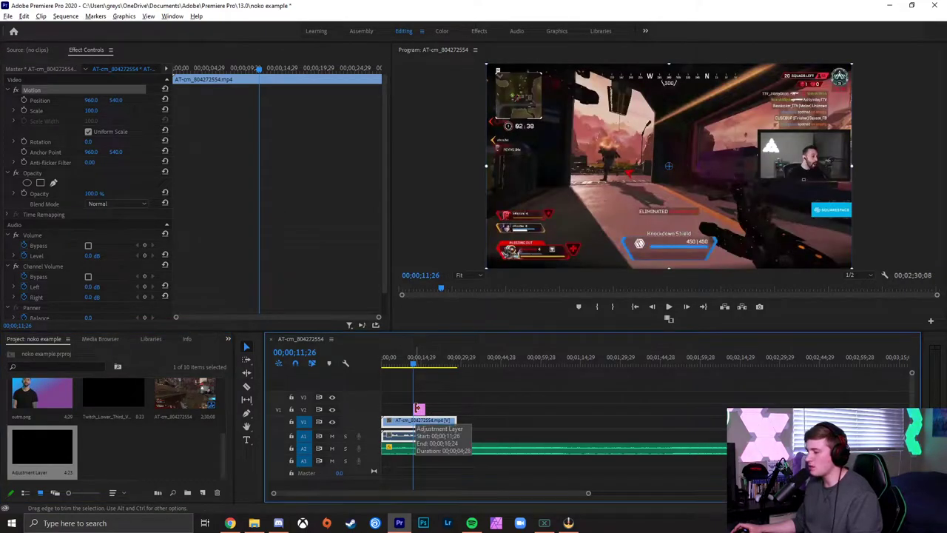
pyautogui.press('=')
pyautogui.press('=')
pyautogui.press('=')
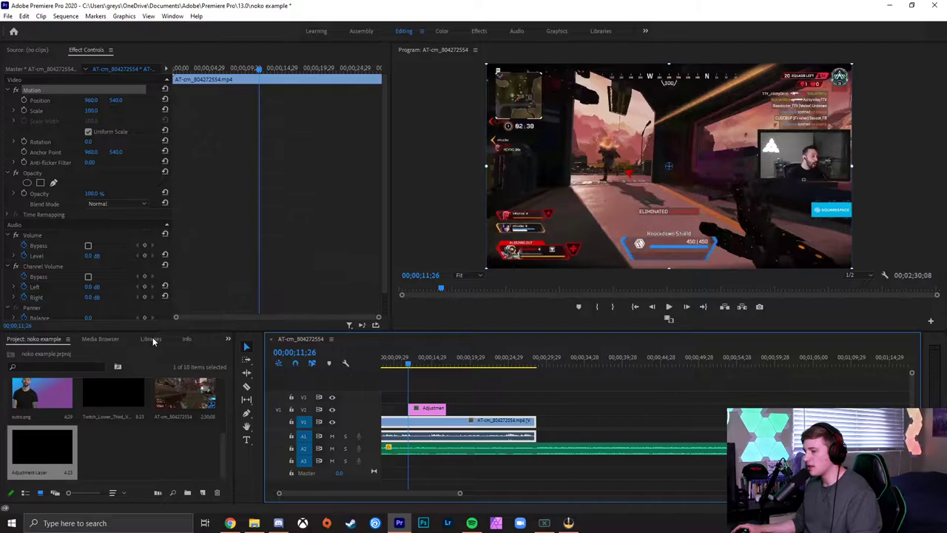
# - Apply the Distort > Transform effect to the adjustment layer
pyautogui.scroll(-3, 138, 340)
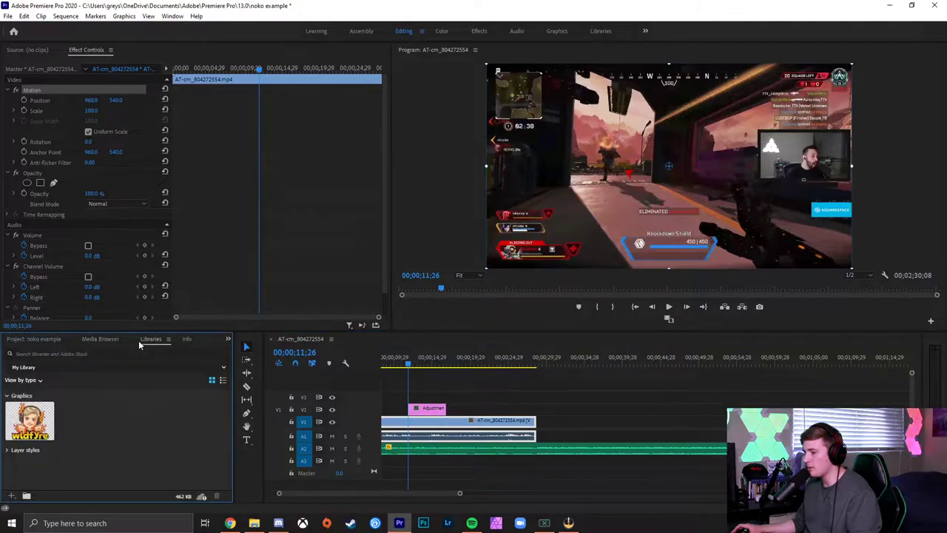
pyautogui.scroll(-1, 138, 341)
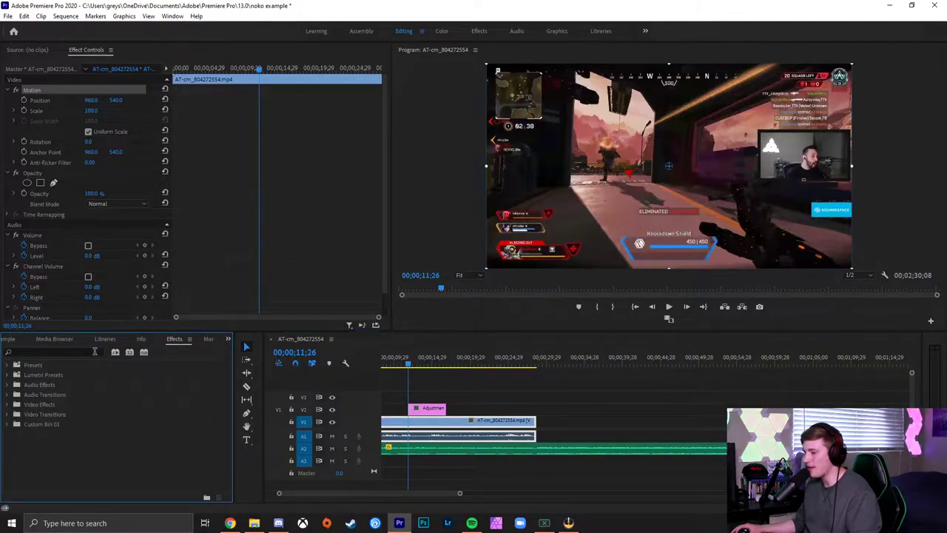
pyautogui.click(95, 351)
pyautogui.write('tr')
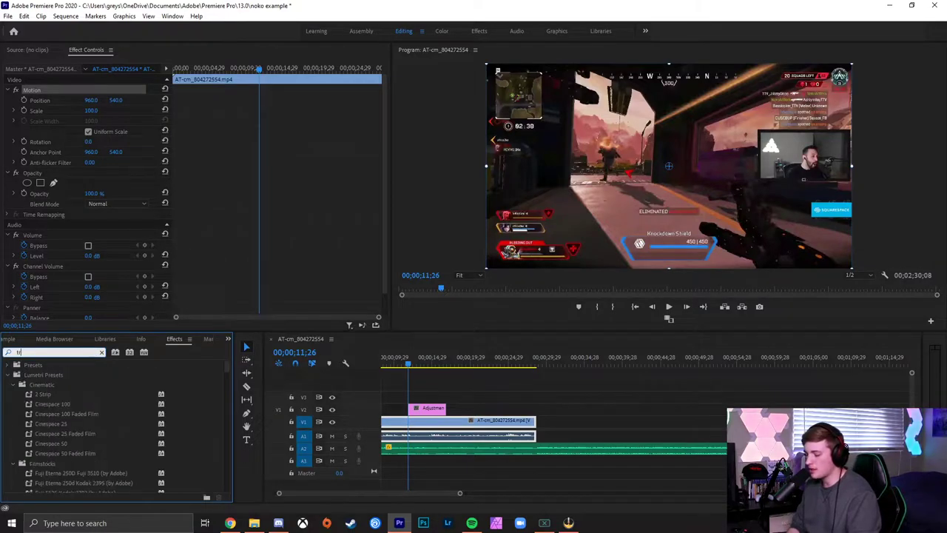
pyautogui.write('ansform')
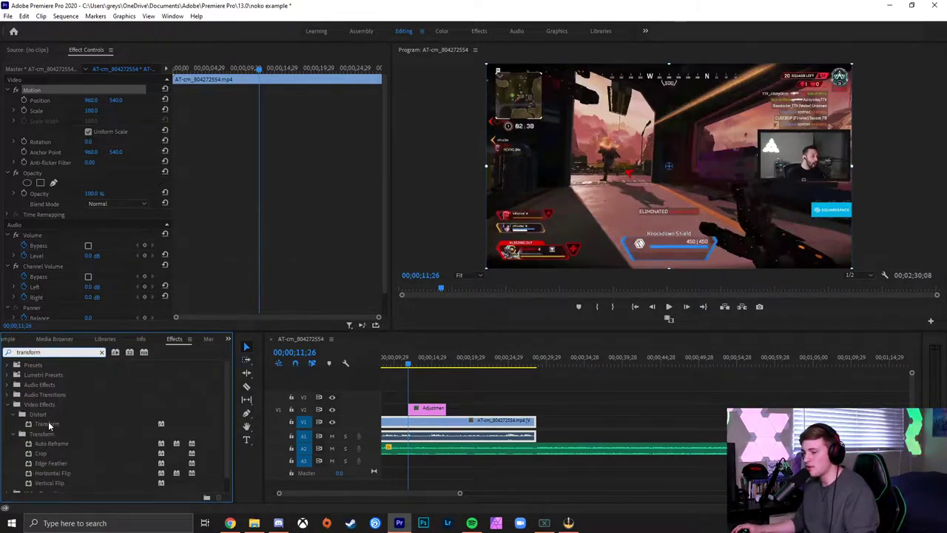
pyautogui.click(48, 423)
pyautogui.moveTo(48, 424); pyautogui.dragTo(423, 413)
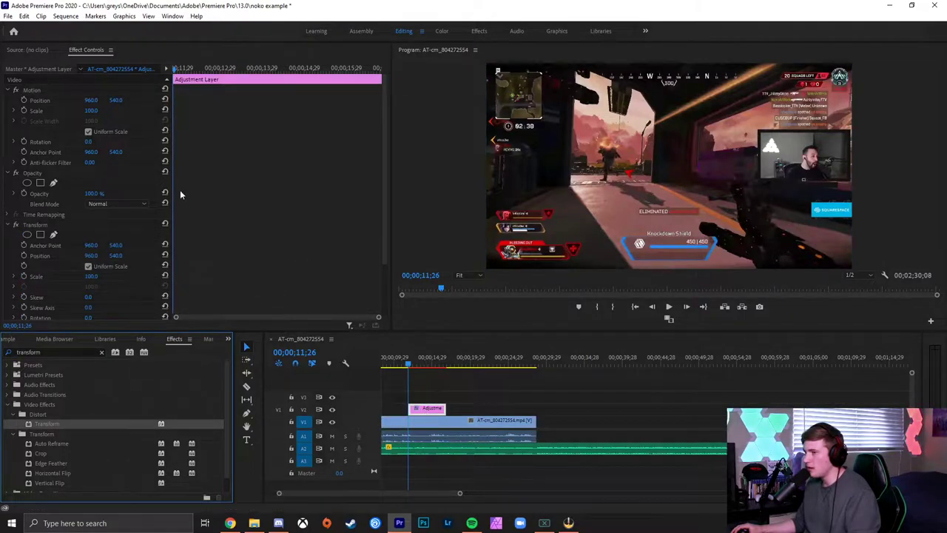
# - Set Transform Scale to 250 and Position to -479, 650 so the webcam fills the frame
pyautogui.scroll(-3, 103, 138)
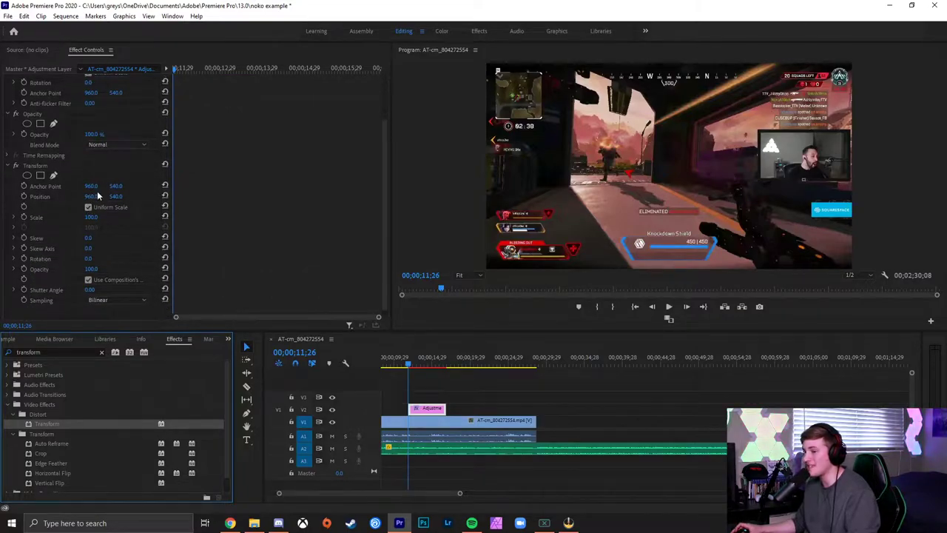
pyautogui.click(421, 363)
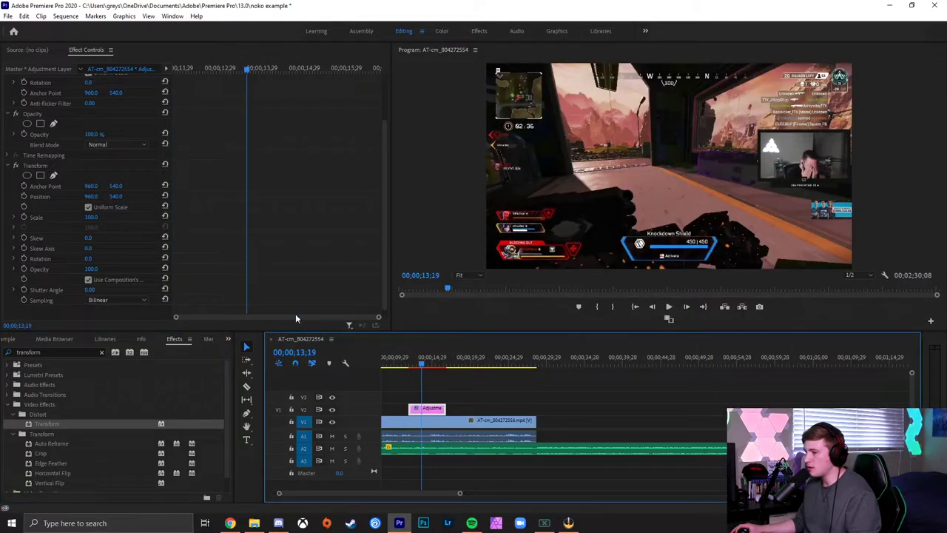
pyautogui.click(91, 218)
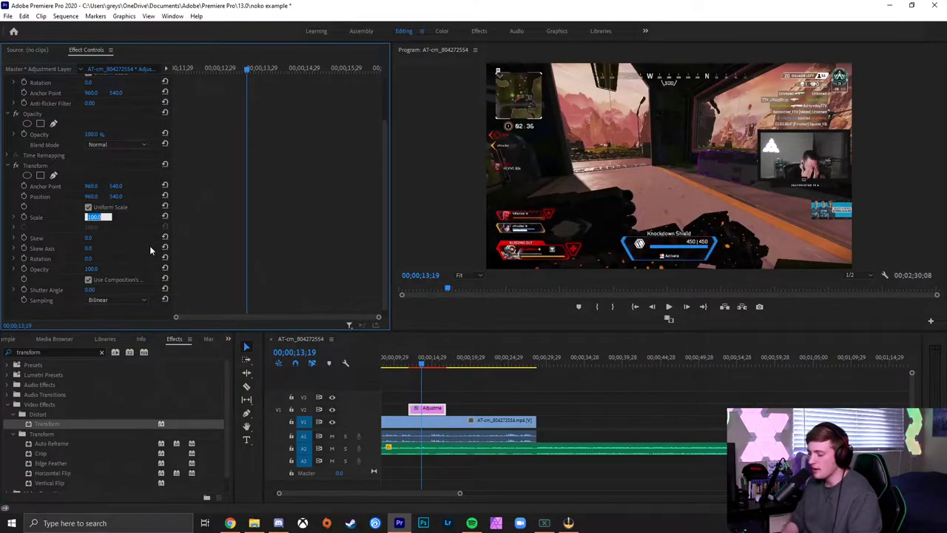
pyautogui.write('250')
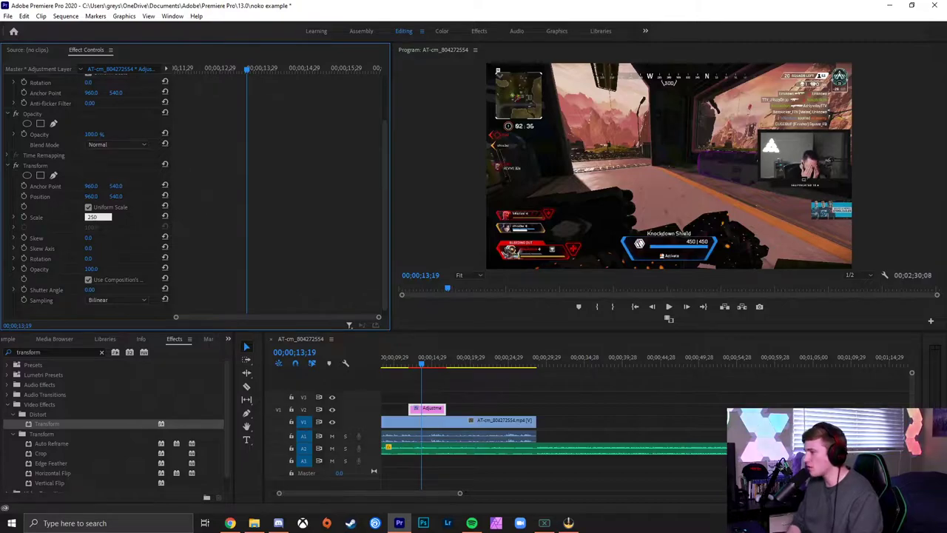
pyautogui.press('Return')
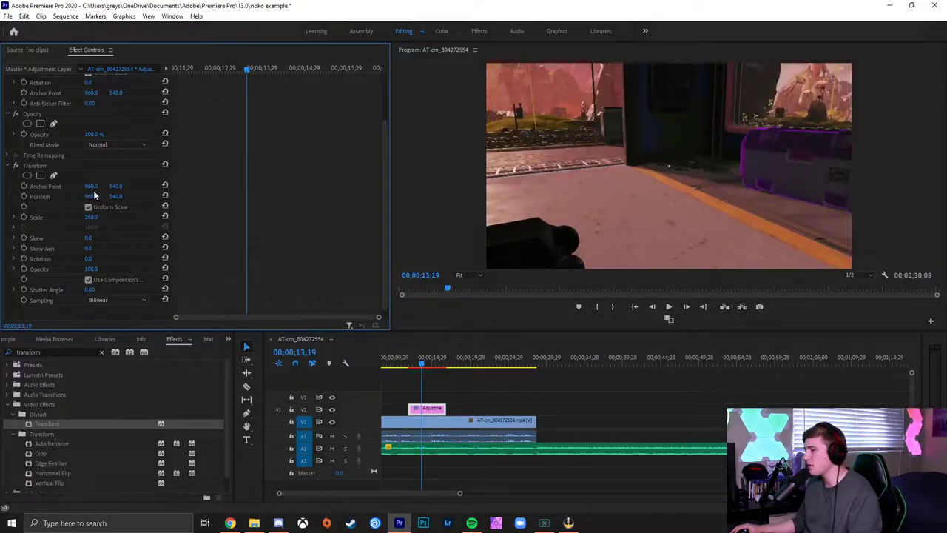
pyautogui.moveTo(91, 196); pyautogui.dragTo(15, 196)
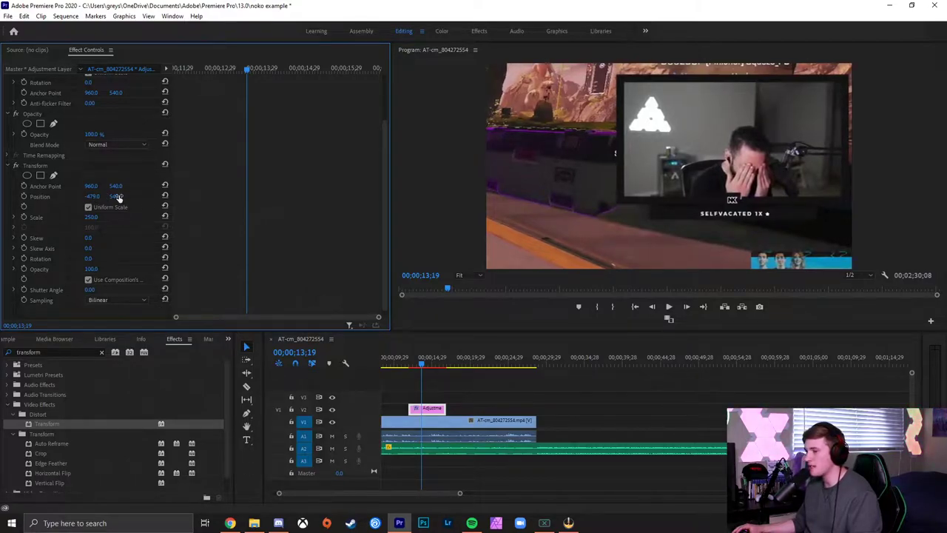
pyautogui.moveTo(115, 196); pyautogui.dragTo(110, 196)
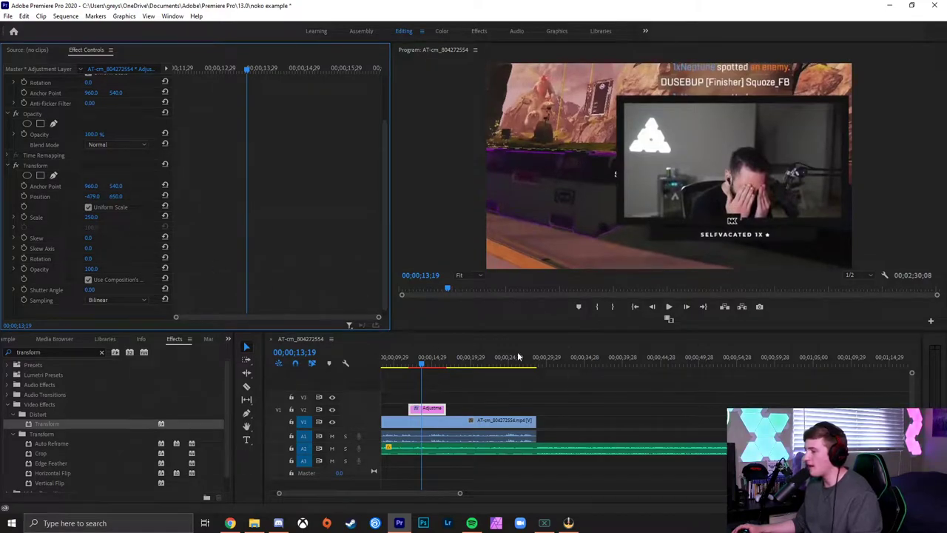
pyautogui.click(401, 367)
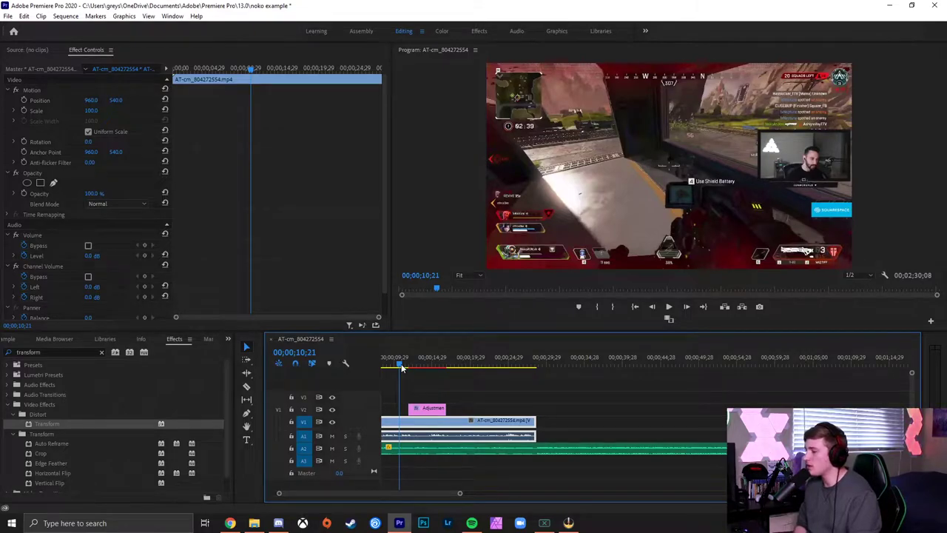
# - Preview the zoom and lengthen the adjustment layer to cover more footage
pyautogui.press('space')
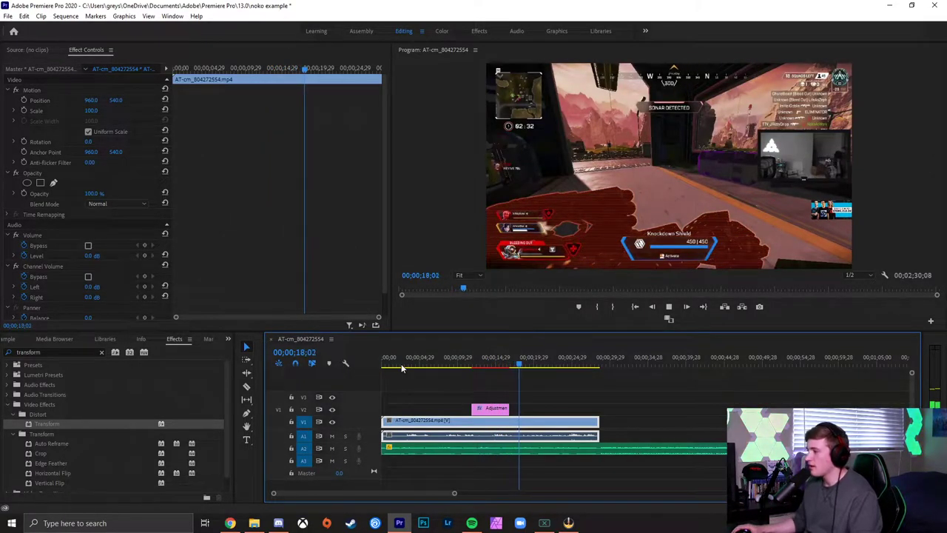
pyautogui.press('space')
pyautogui.moveTo(509, 407); pyautogui.dragTo(551, 407)
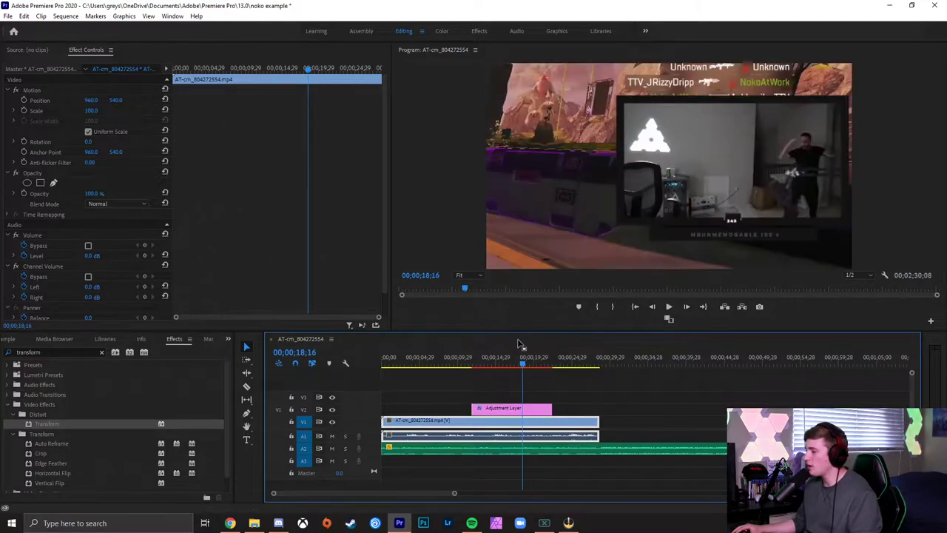
# - Split the gameplay clip with the Razor tool at about 00;00;18;29
pyautogui.moveTo(523, 365)
pyautogui.mouseDown()
pyautogui.moveTo(550, 368)
pyautogui.moveTo(505, 367)
pyautogui.mouseUp()
pyautogui.scroll(3, 550, 368)
pyautogui.scroll(-3, 505, 367)
pyautogui.moveTo(572, 367); pyautogui.dragTo(576, 368)
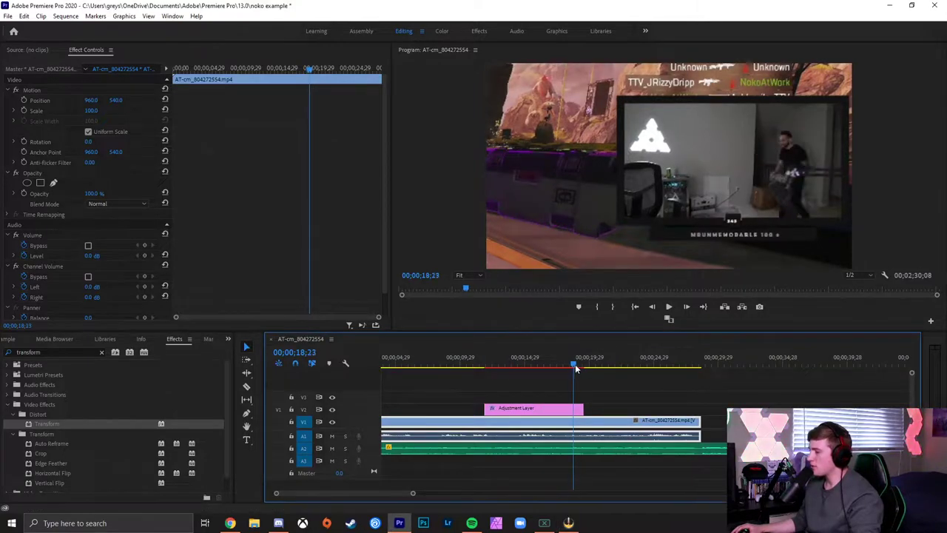
pyautogui.press('c')
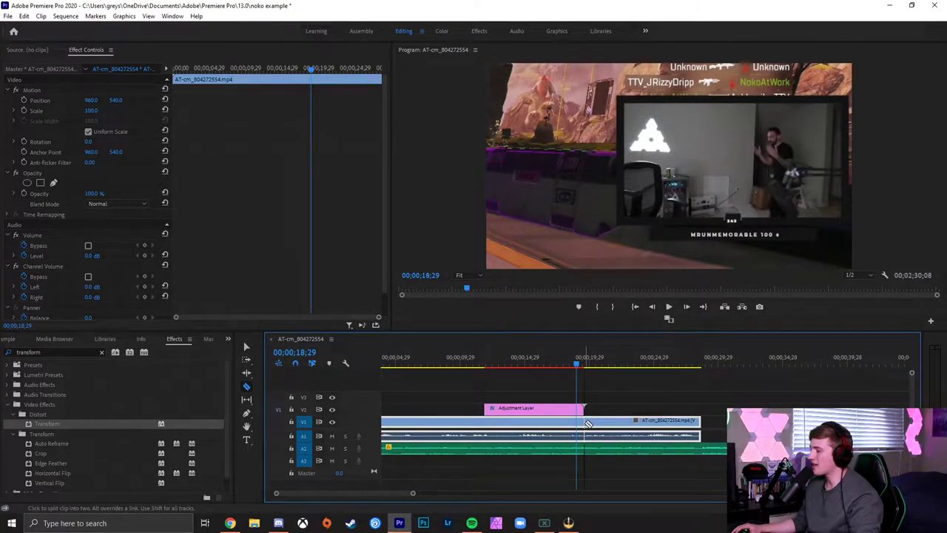
pyautogui.click(584, 421)
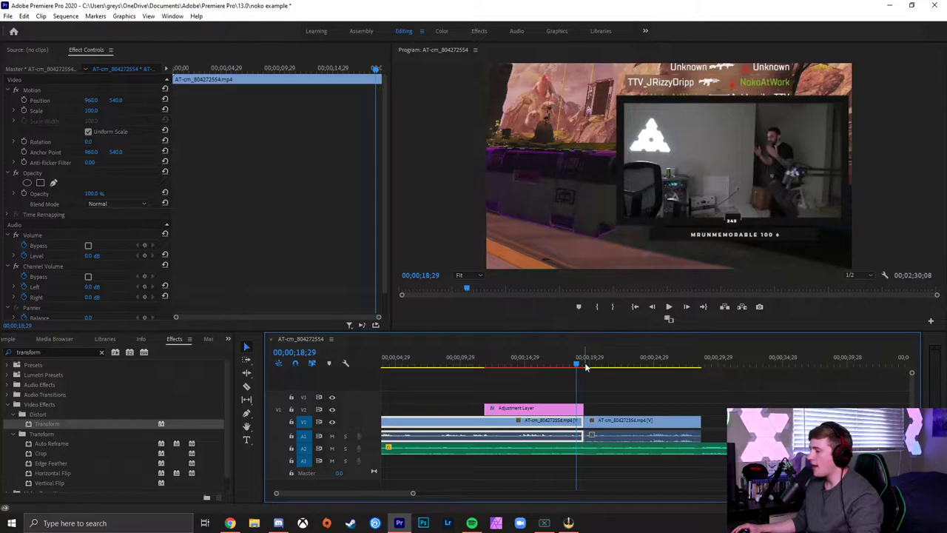
# - Preview from 20;04 and park the playhead near 00;00;22;09
pyautogui.click(591, 365)
pyautogui.press('space')
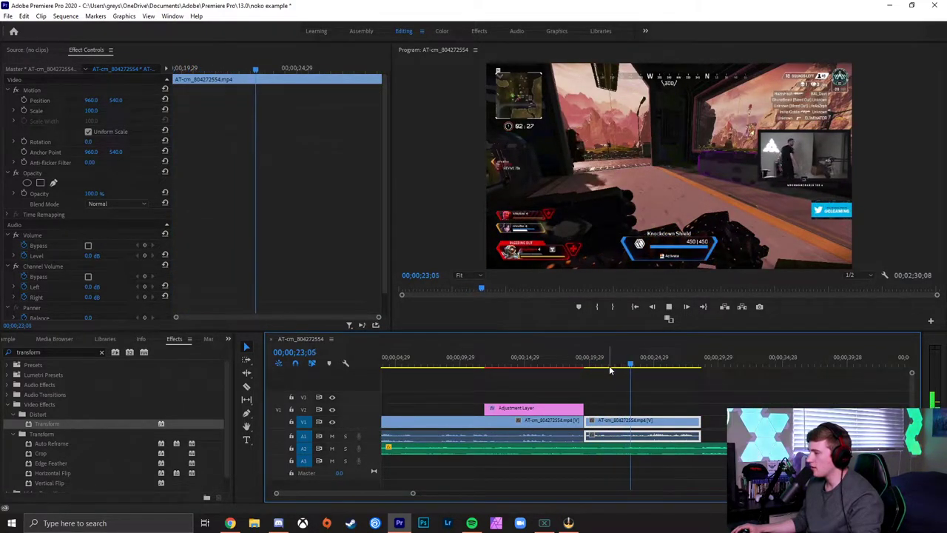
pyautogui.press('space')
pyautogui.moveTo(640, 367); pyautogui.dragTo(621, 370)
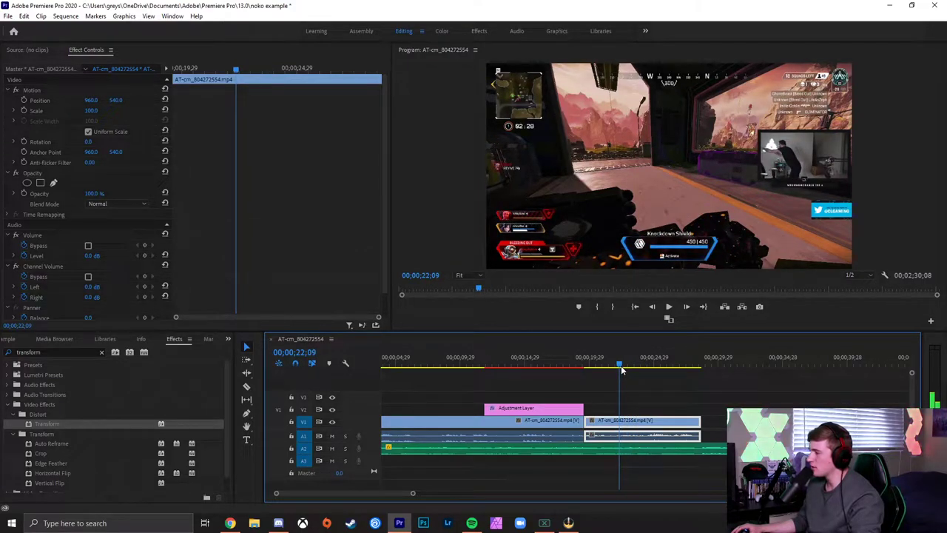
# - Split at 22;09 and zoom the middle piece onto the webcam: Motion scale 159, position -1522.3, 708.3
pyautogui.hotkey('ctrl', 'k')
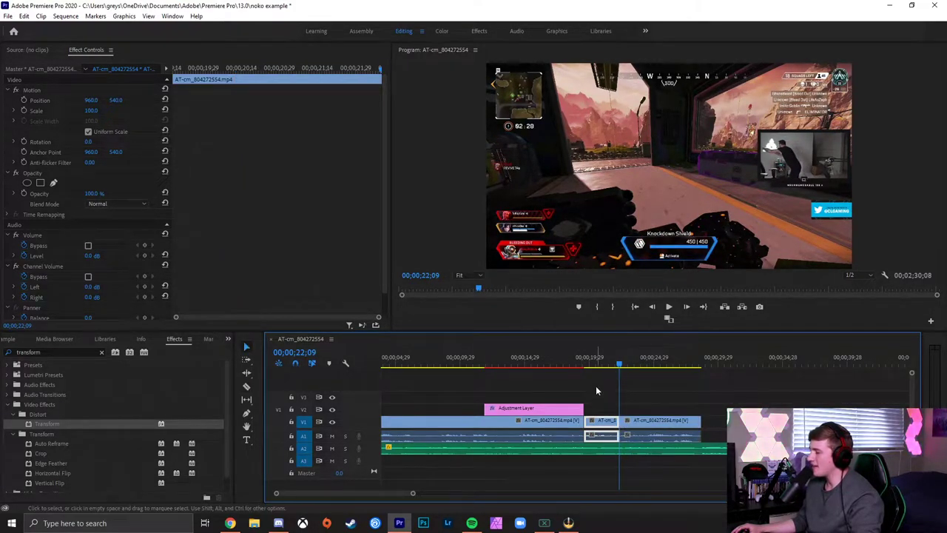
pyautogui.click(597, 362)
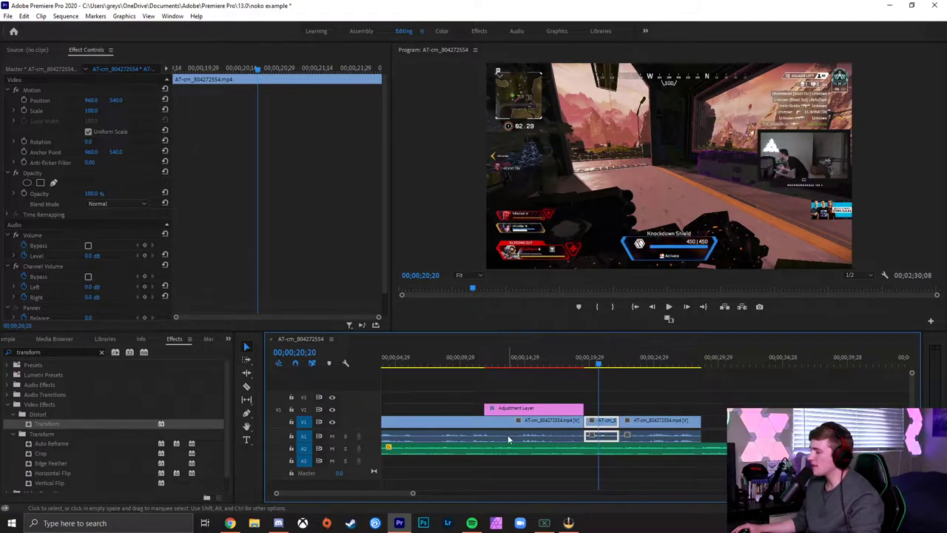
pyautogui.click(496, 265)
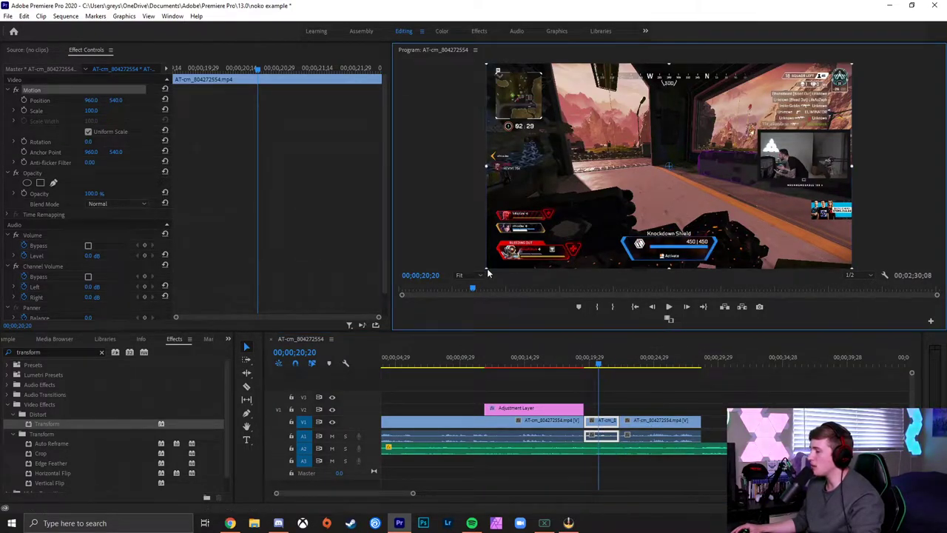
pyautogui.moveTo(485, 268); pyautogui.dragTo(137, 460)
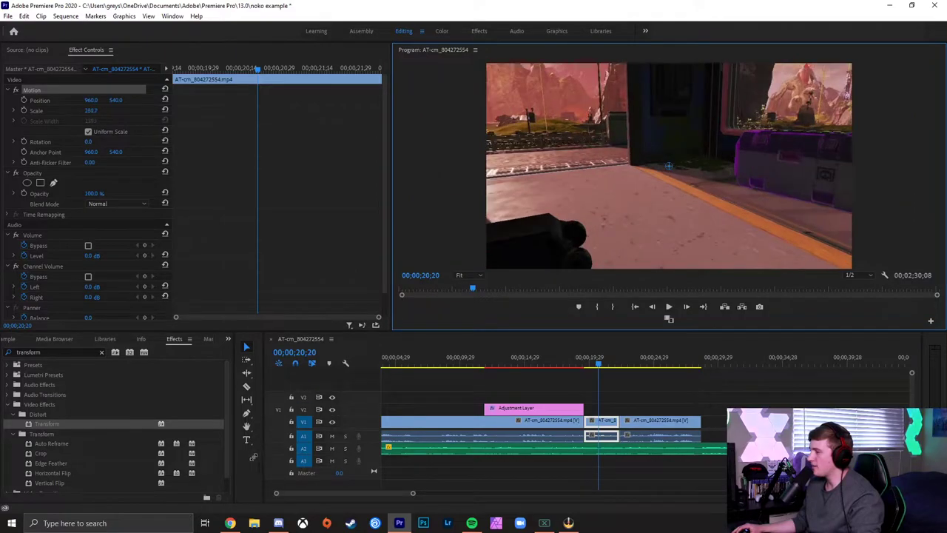
pyautogui.moveTo(706, 203); pyautogui.dragTo(739, 187)
pyautogui.moveTo(634, 182); pyautogui.dragTo(723, 212)
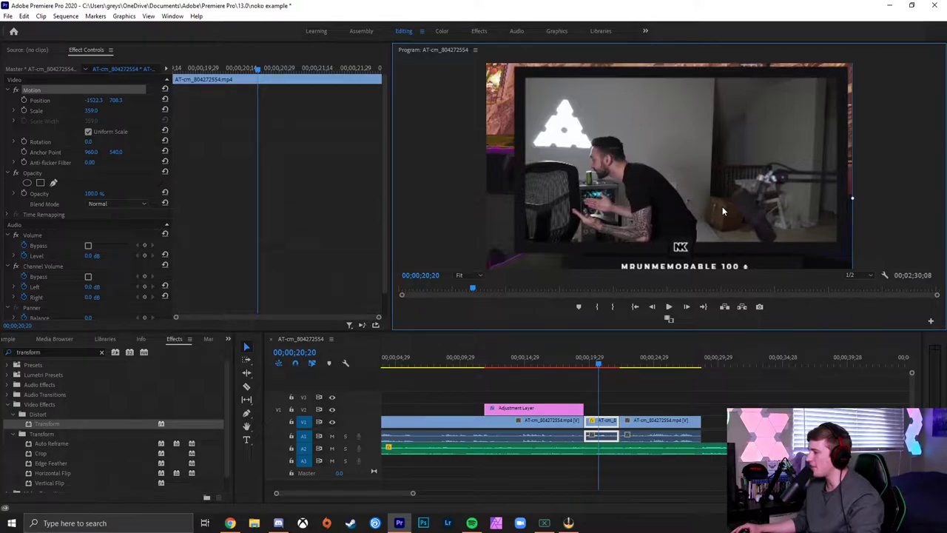
pyautogui.click(424, 361)
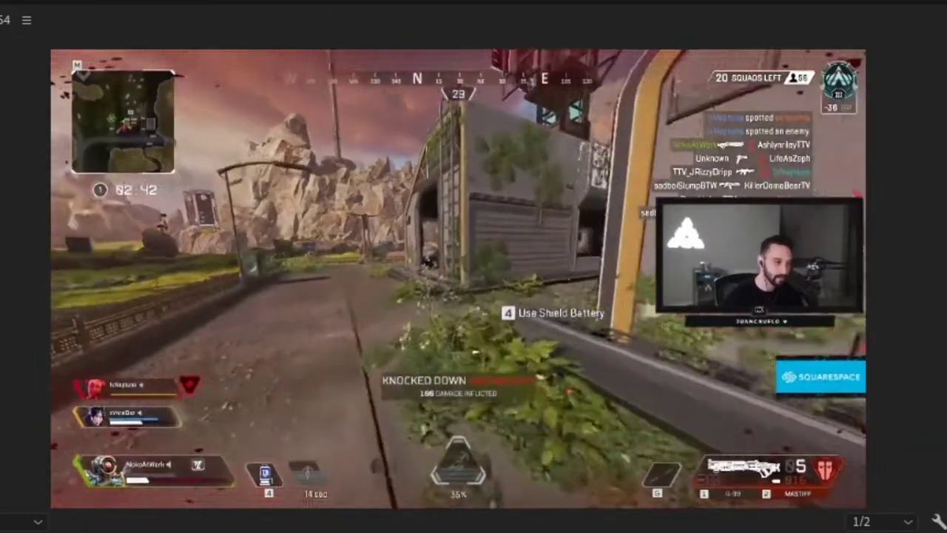
pyautogui.press('space')
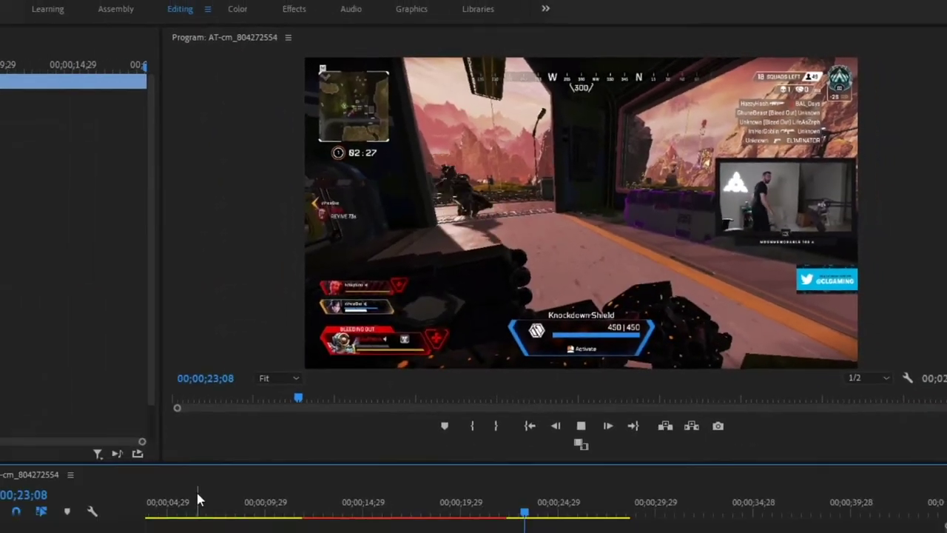
pyautogui.press('space')
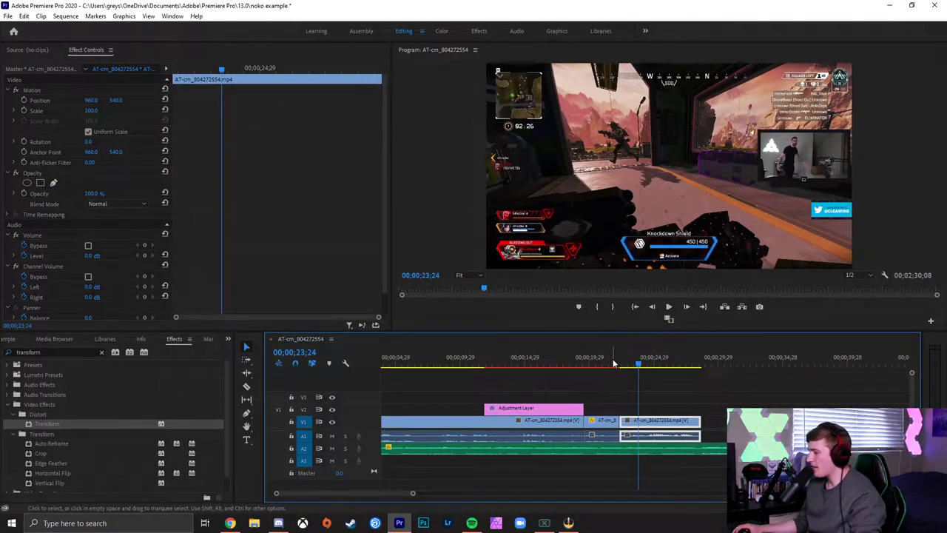
# - Paste a copy of the zoom adjustment layer onto V2 at about 00;00;22;13, with V1 and A1 untargeted
pyautogui.scroll(2, 611, 394)
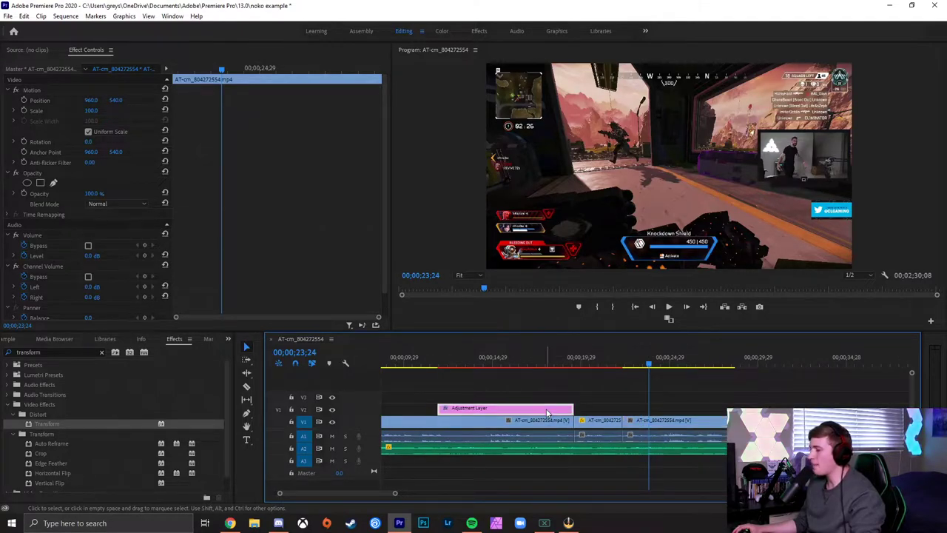
pyautogui.click(548, 409)
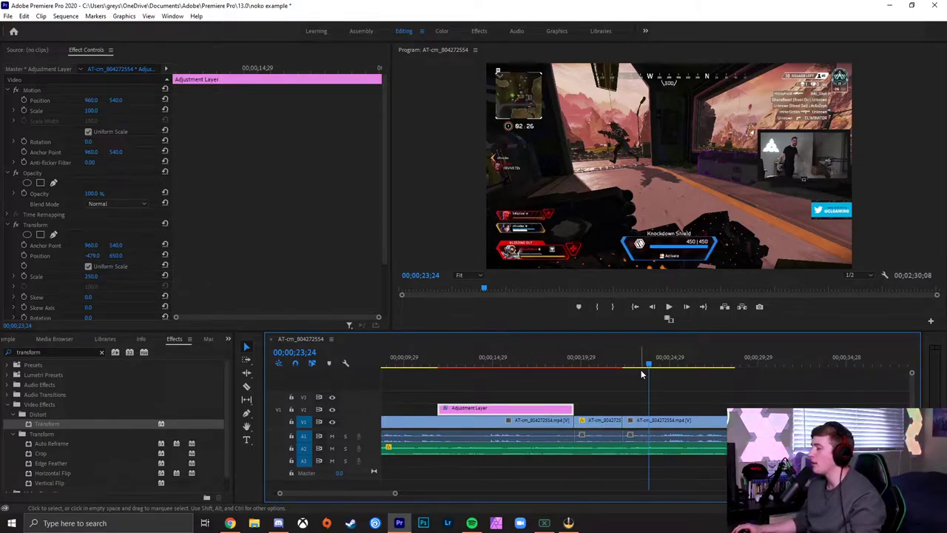
pyautogui.moveTo(640, 372); pyautogui.dragTo(624, 367)
pyautogui.click(306, 422)
pyautogui.click(305, 436)
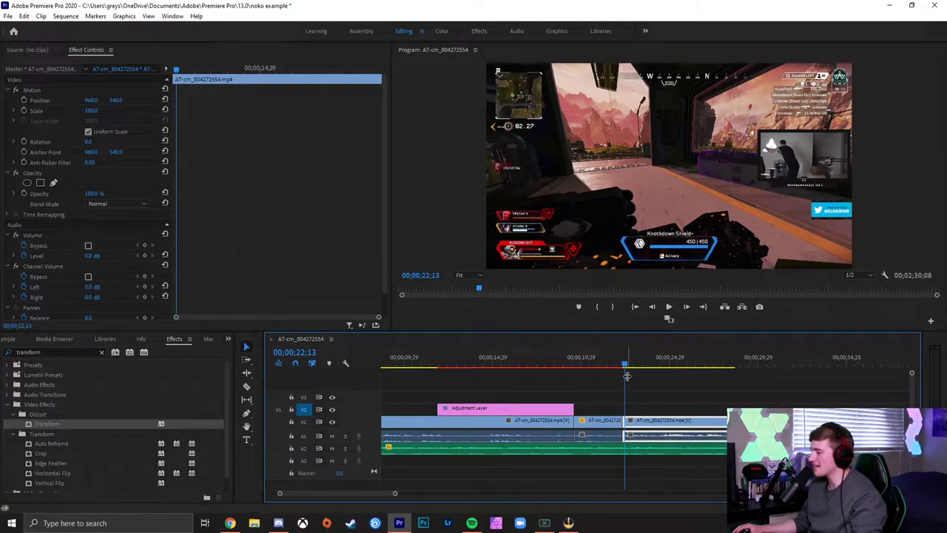
pyautogui.hotkey('ctrl', 'v')
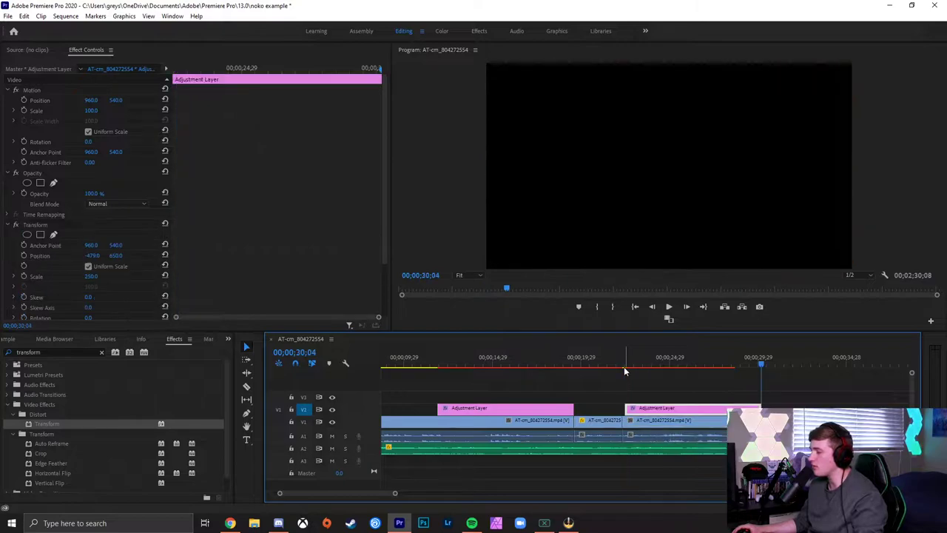
pyautogui.moveTo(651, 411); pyautogui.dragTo(648, 411)
pyautogui.press('c')
pyautogui.press('v')
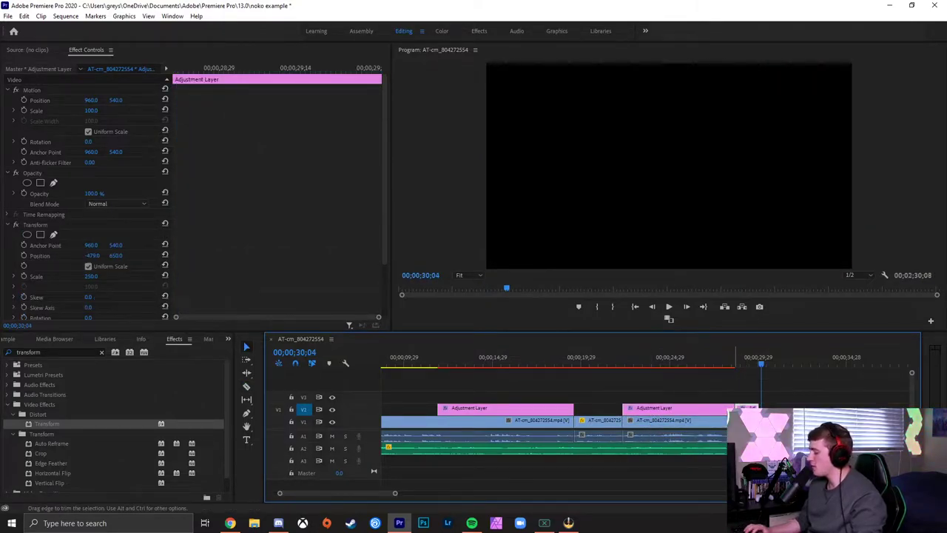
pyautogui.click(605, 382)
pyautogui.click(452, 361)
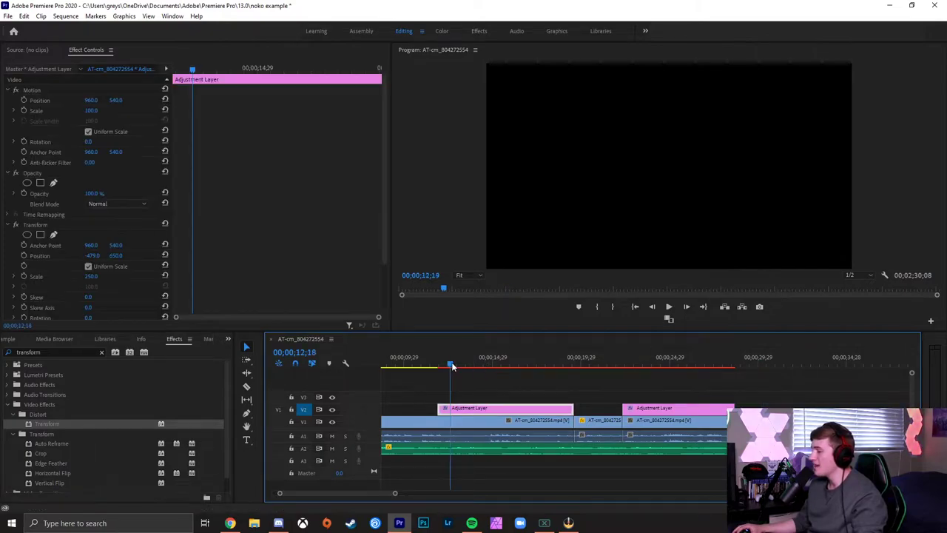
# - Scrub to 13;26, 23;18 and 18;21 to review both webcam zooms
pyautogui.moveTo(682, 361); pyautogui.dragTo(473, 365)
pyautogui.click(645, 364)
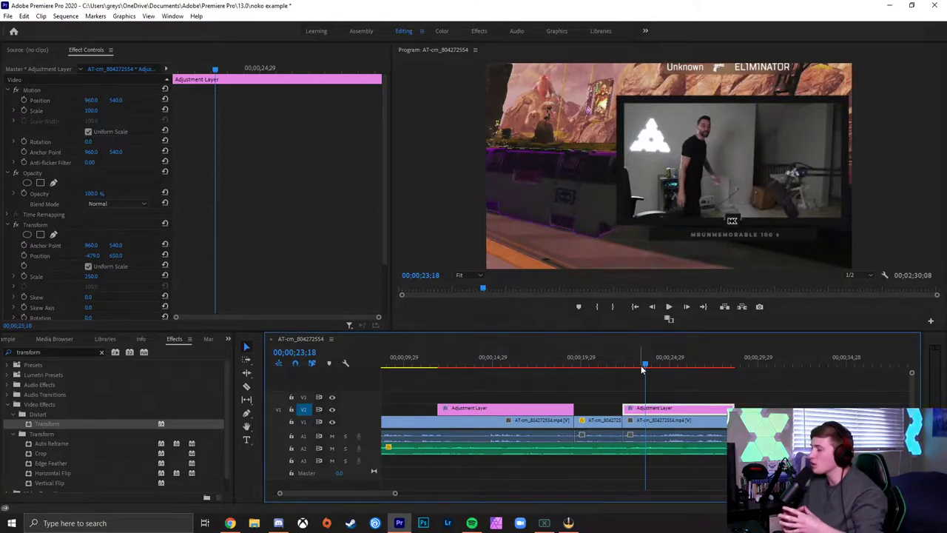
pyautogui.click(560, 361)
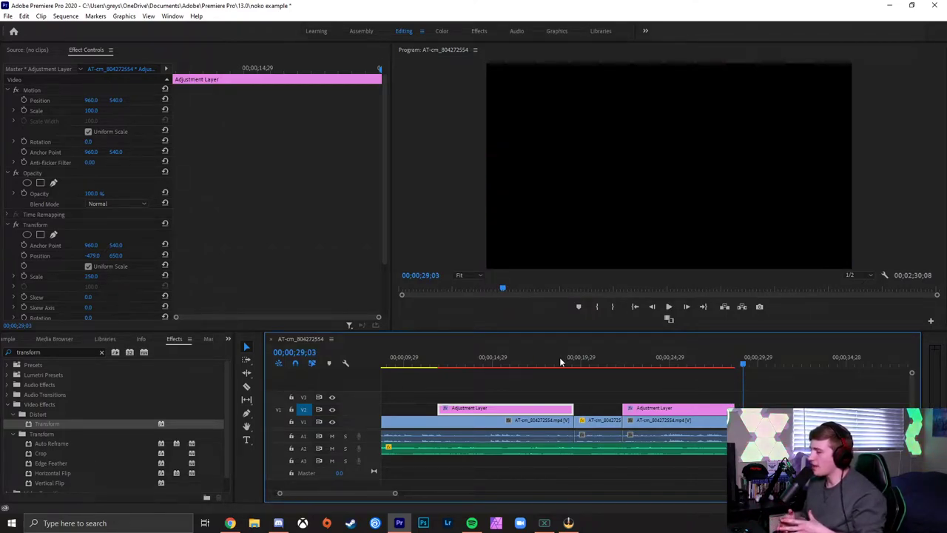
pyautogui.scroll(4, 130, 339)
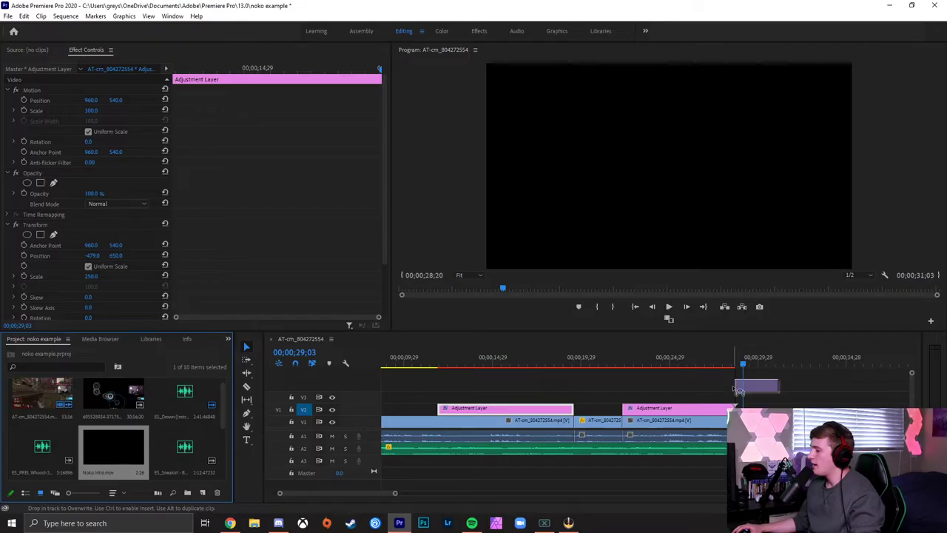
# - Place Noko Intro.mov on V3 near 00;00;28 and preview where it comes in
pyautogui.moveTo(750, 398); pyautogui.dragTo(728, 398)
pyautogui.click(731, 367)
pyautogui.moveTo(730, 366); pyautogui.dragTo(762, 368)
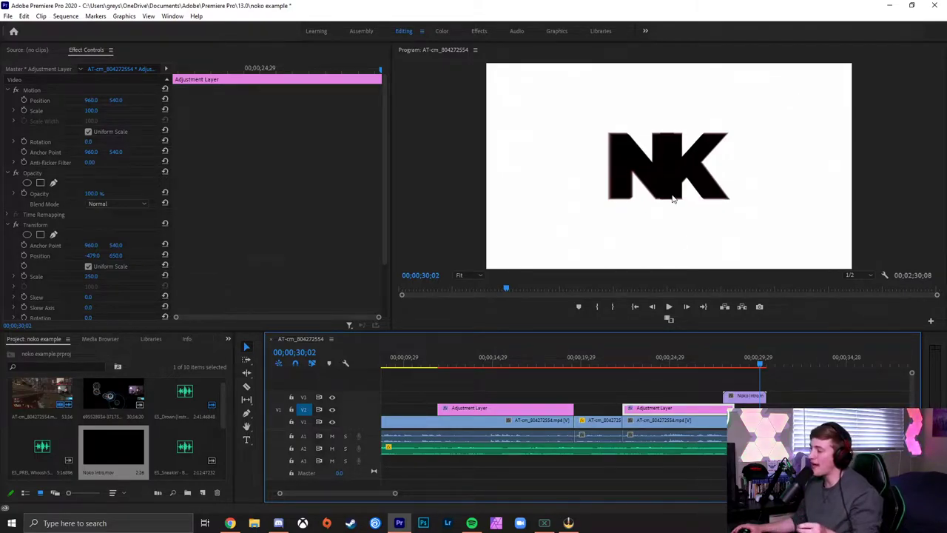
# - Slow the Noko Intro clip to about 65% speed through Speed/Duration
pyautogui.click(722, 363)
pyautogui.click(733, 398)
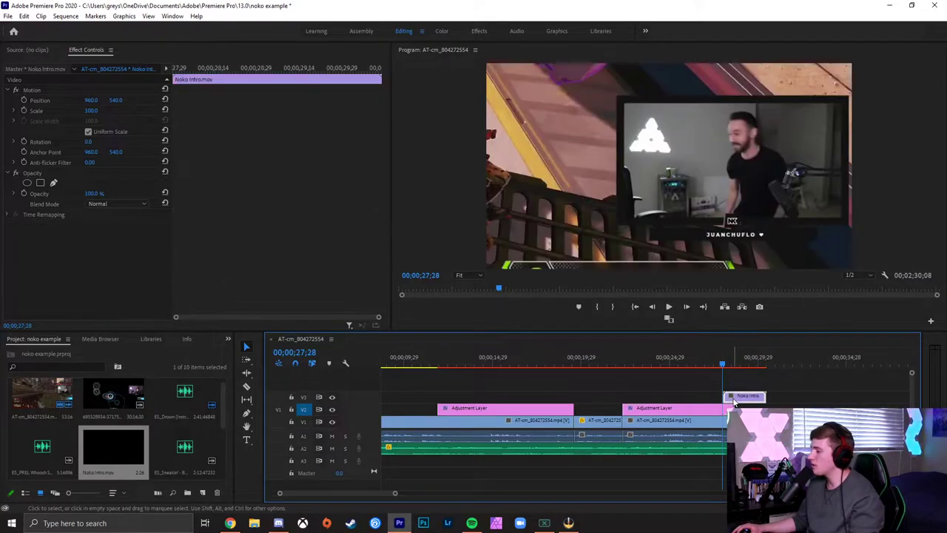
pyautogui.rightClick(733, 399)
pyautogui.click(749, 365)
pyautogui.rightClick(745, 403)
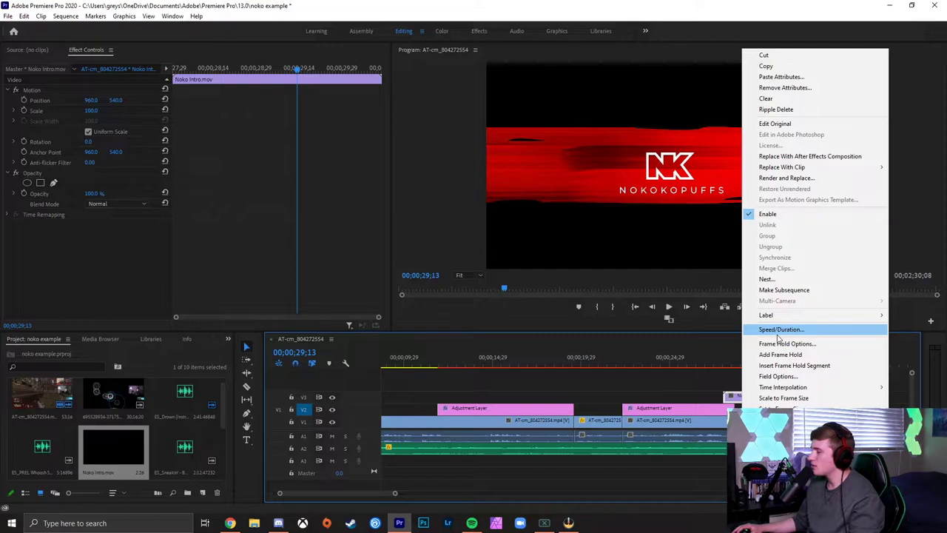
pyautogui.click(778, 330)
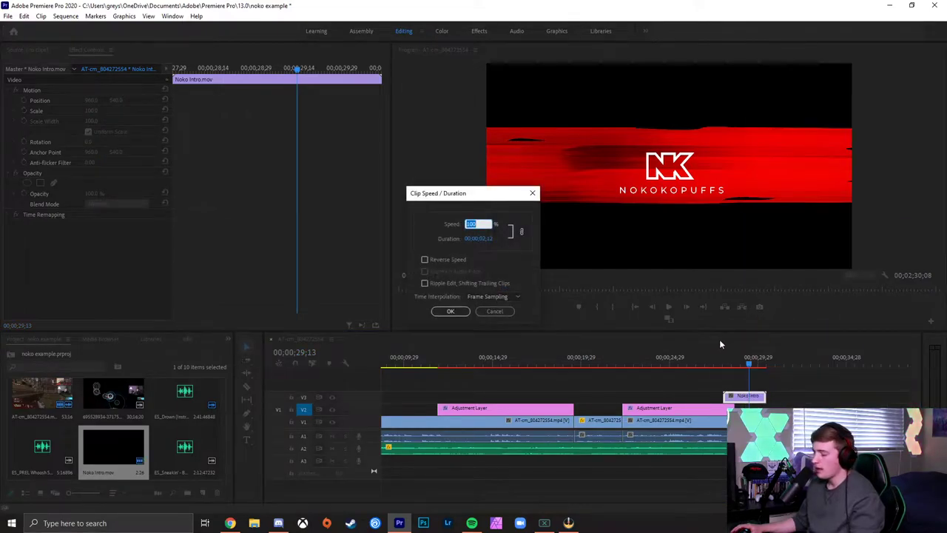
pyautogui.write('65')
pyautogui.press('Return')
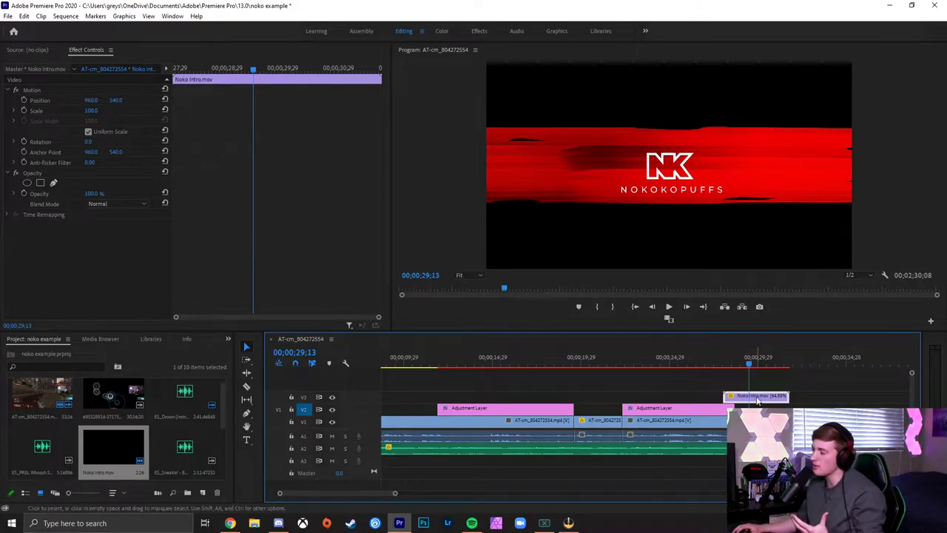
# - Preview the ending, then nudge the Noko Intro clip slightly earlier to about 00;00;27;19
pyautogui.click(708, 362)
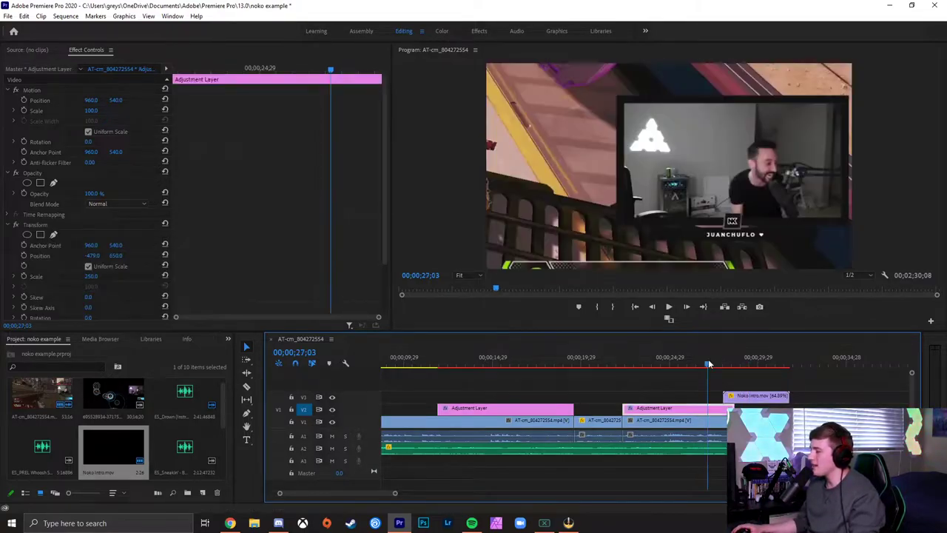
pyautogui.press('space')
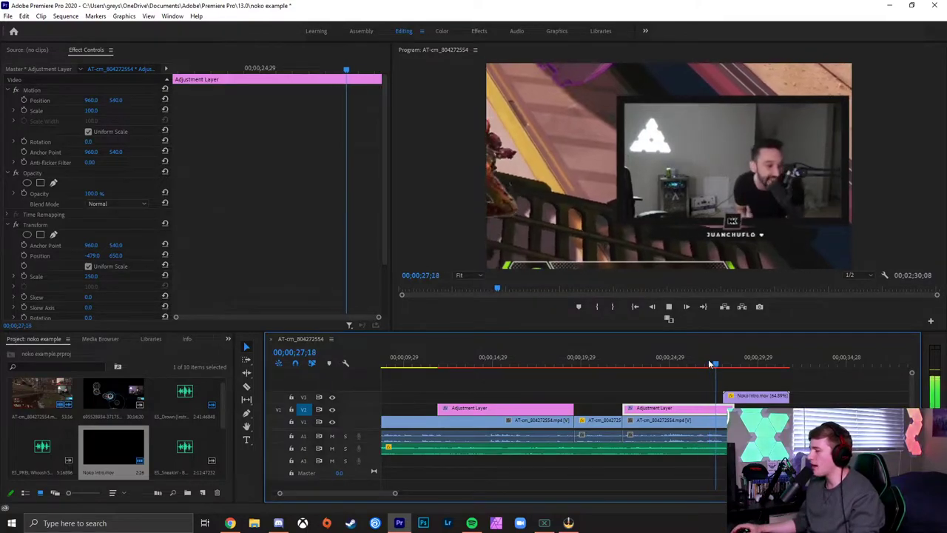
pyautogui.press('space')
pyautogui.keyDown('alt'); pyautogui.scroll(2, 742, 369); pyautogui.keyUp('alt')
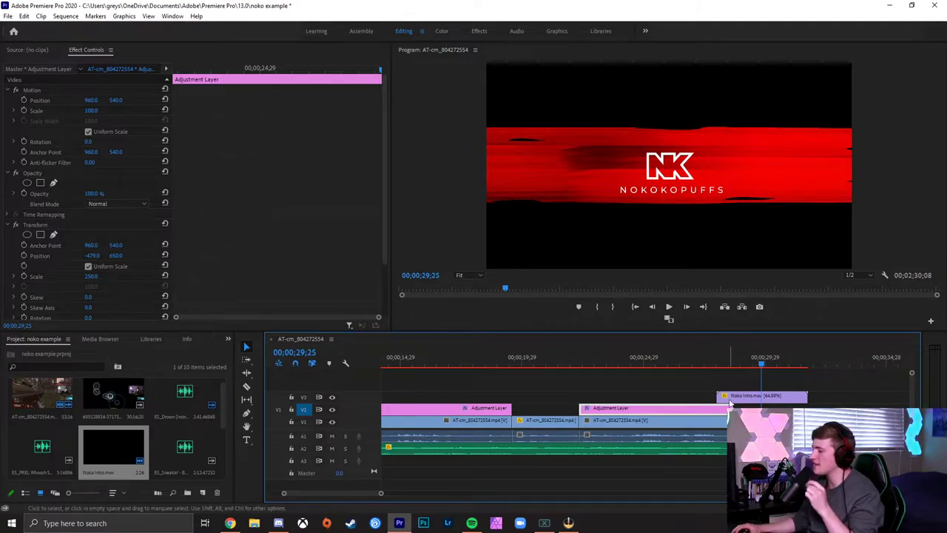
pyautogui.moveTo(741, 367)
pyautogui.mouseDown()
pyautogui.moveTo(730, 365)
pyautogui.moveTo(744, 364)
pyautogui.mouseUp()
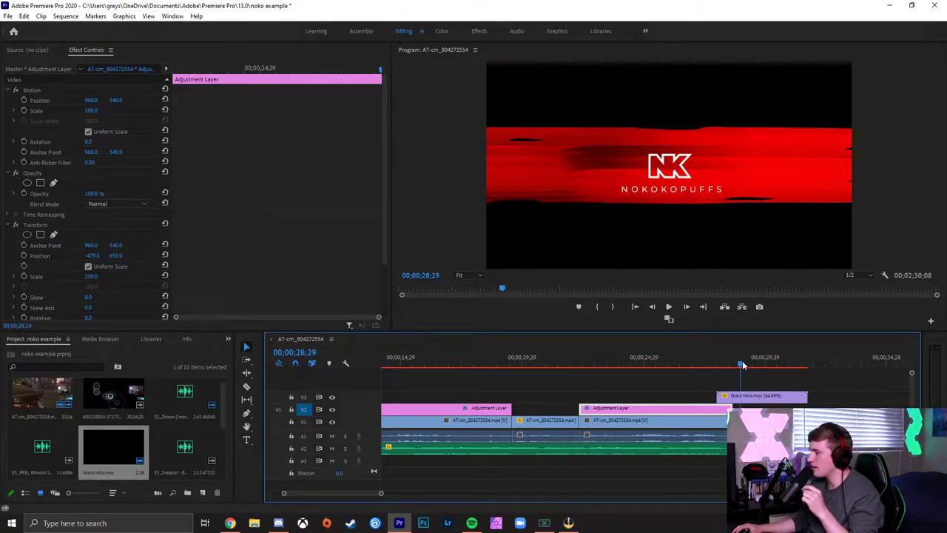
pyautogui.moveTo(758, 395); pyautogui.dragTo(751, 397)
pyautogui.click(696, 364)
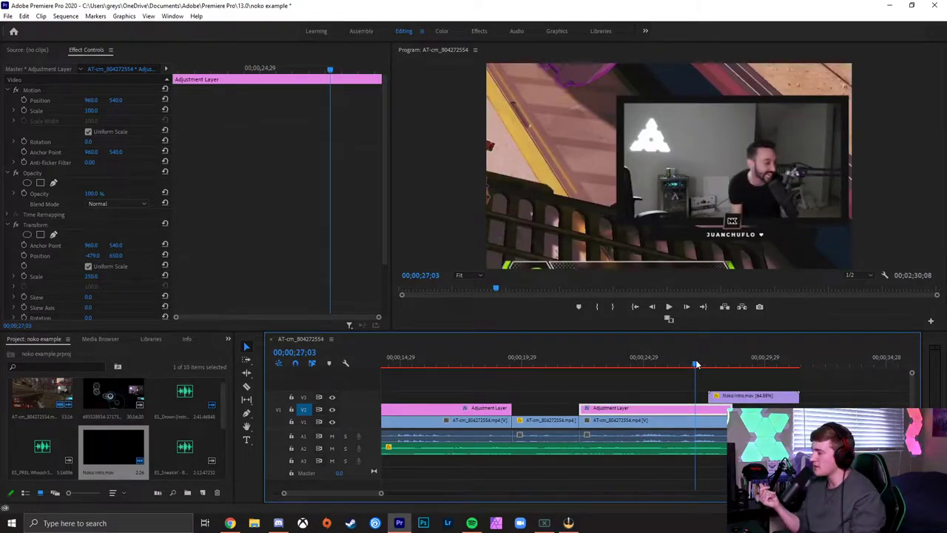
pyautogui.press('space')
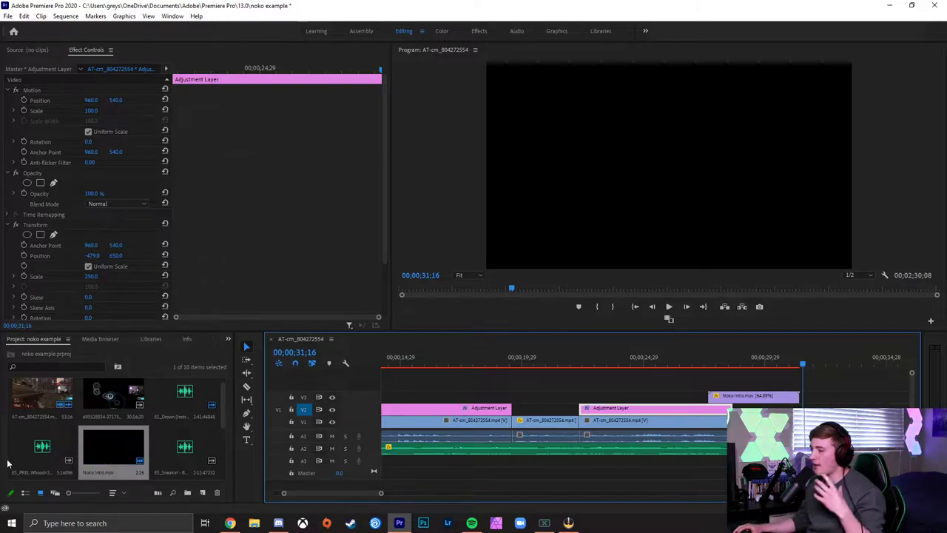
# - Add the ES_PREL Whoosh Slow 9 effect under the intro near 00;00;28;25 and check its Audio Gain
pyautogui.moveTo(43, 449); pyautogui.dragTo(756, 402)
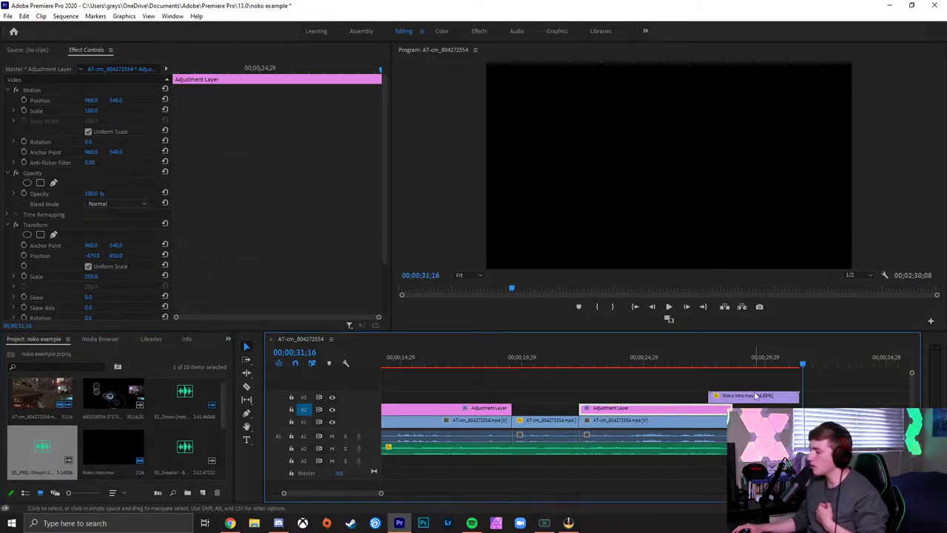
pyautogui.click(736, 364)
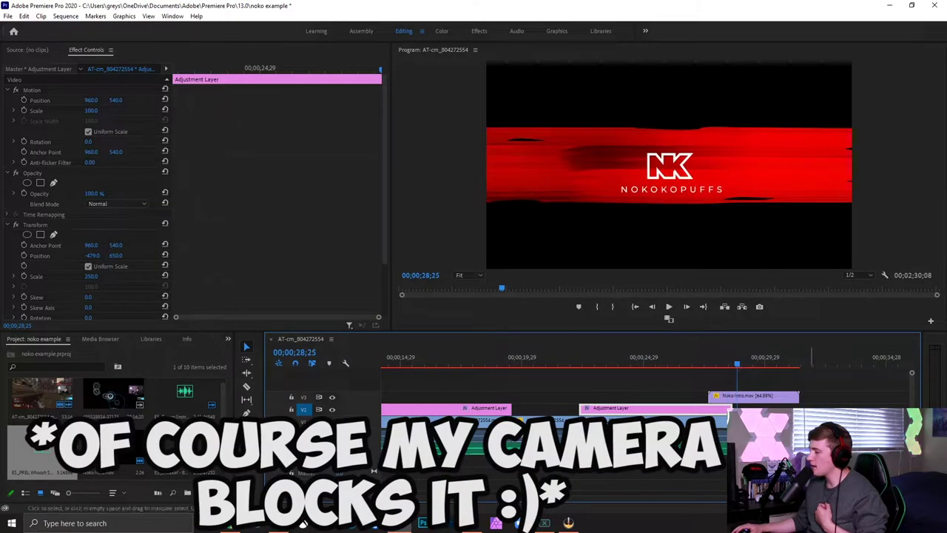
pyautogui.rightClick(787, 444)
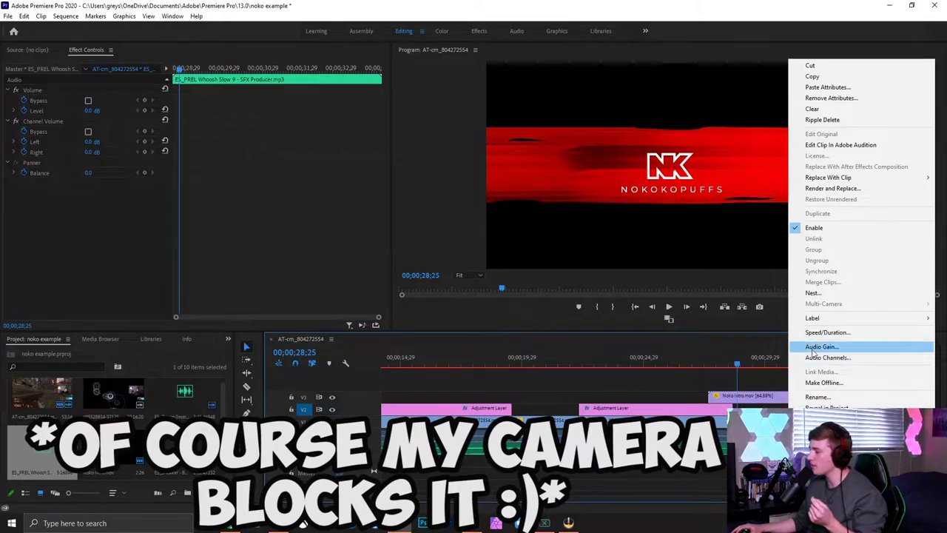
pyautogui.click(817, 347)
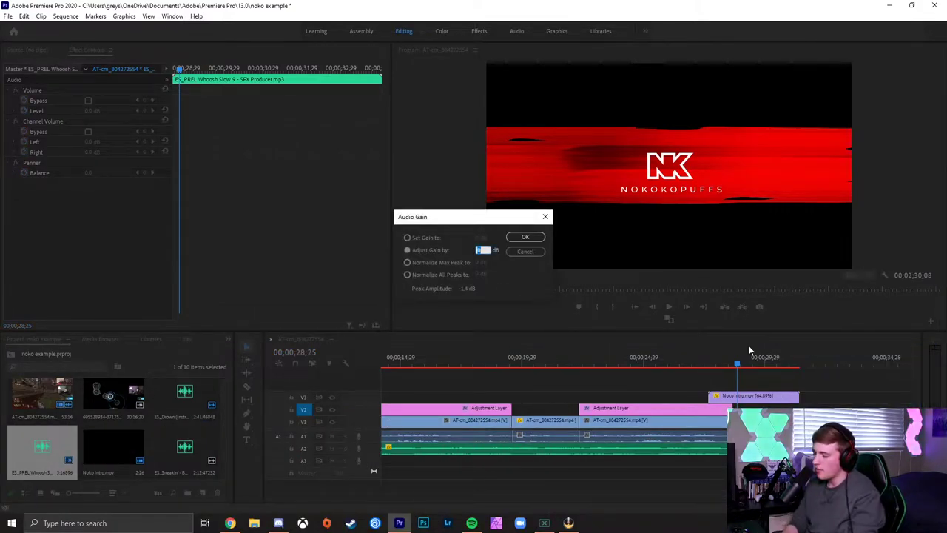
pyautogui.press('Return')
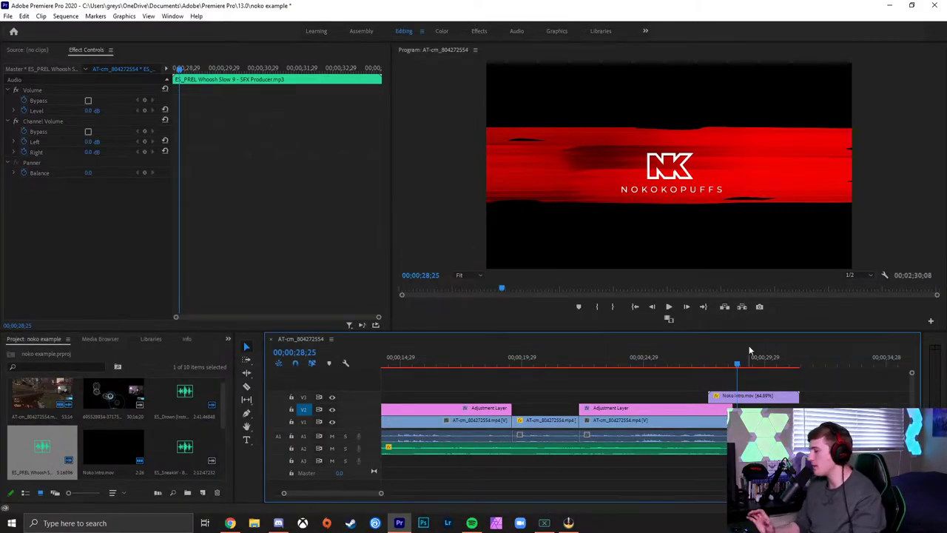
pyautogui.click(705, 365)
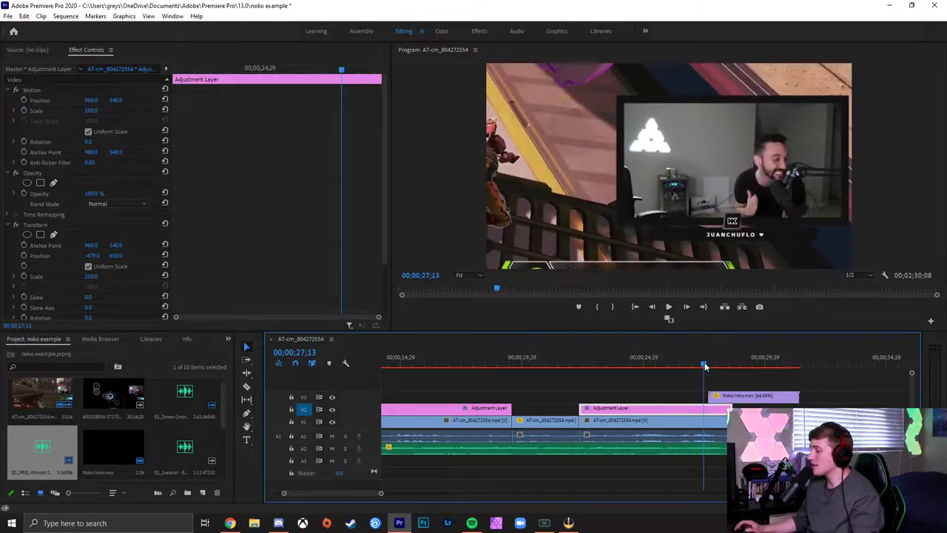
pyautogui.press('space')
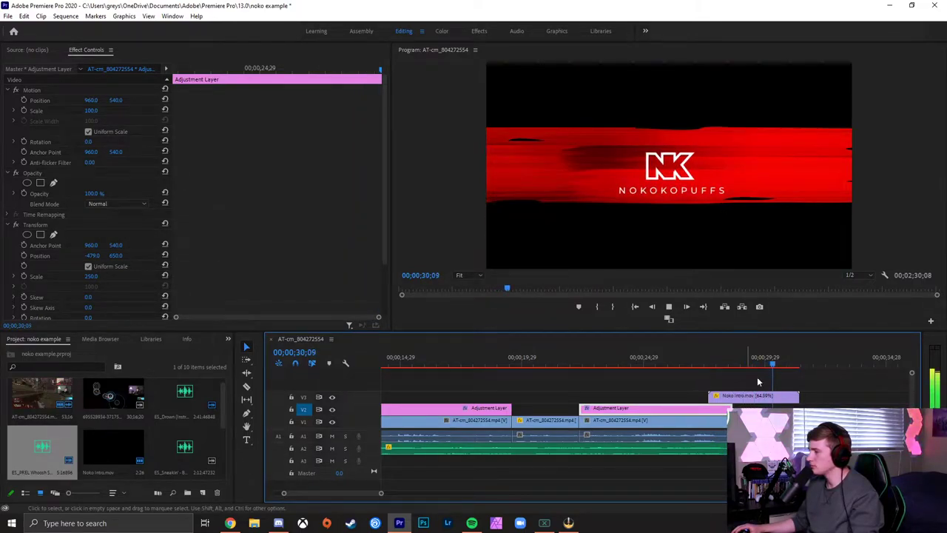
pyautogui.press('space')
pyautogui.moveTo(42, 446); pyautogui.dragTo(721, 356)
pyautogui.click(703, 361)
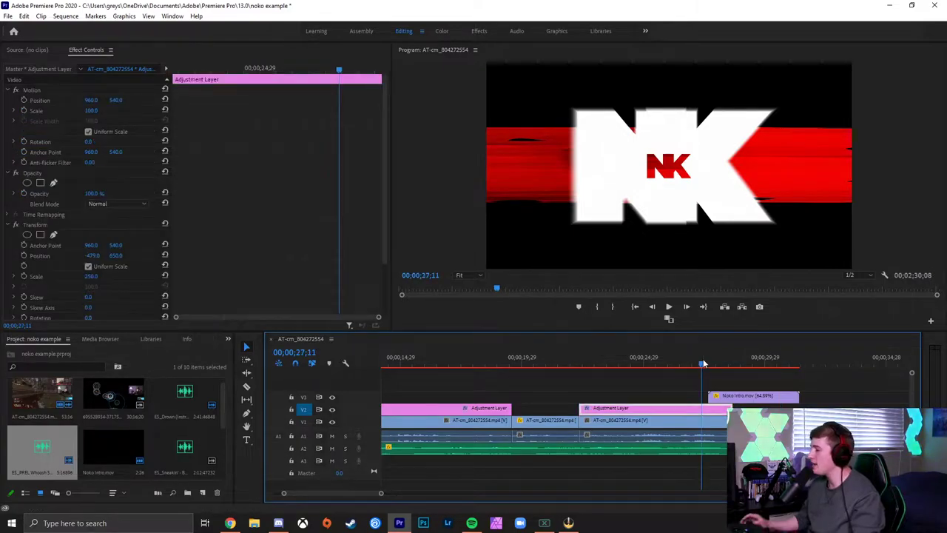
pyautogui.press('space')
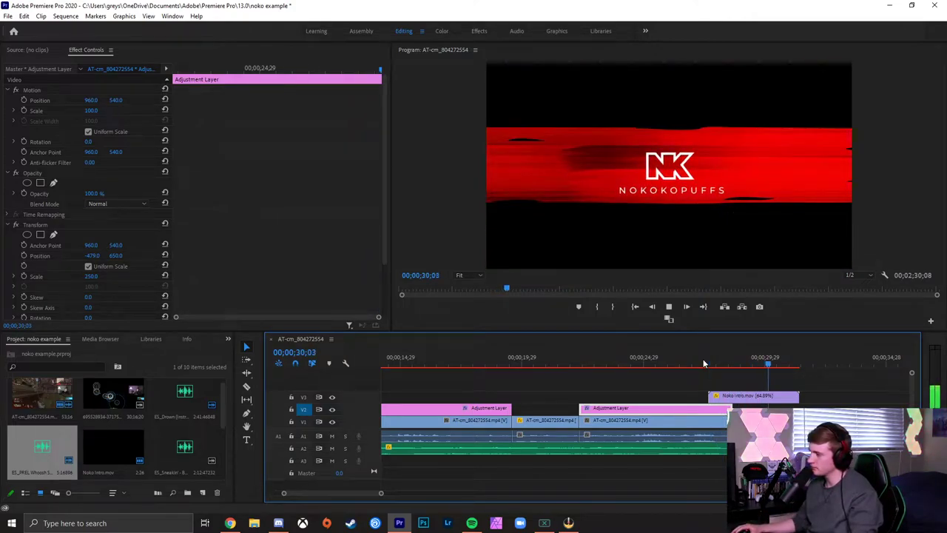
pyautogui.press('space')
pyautogui.click(747, 448)
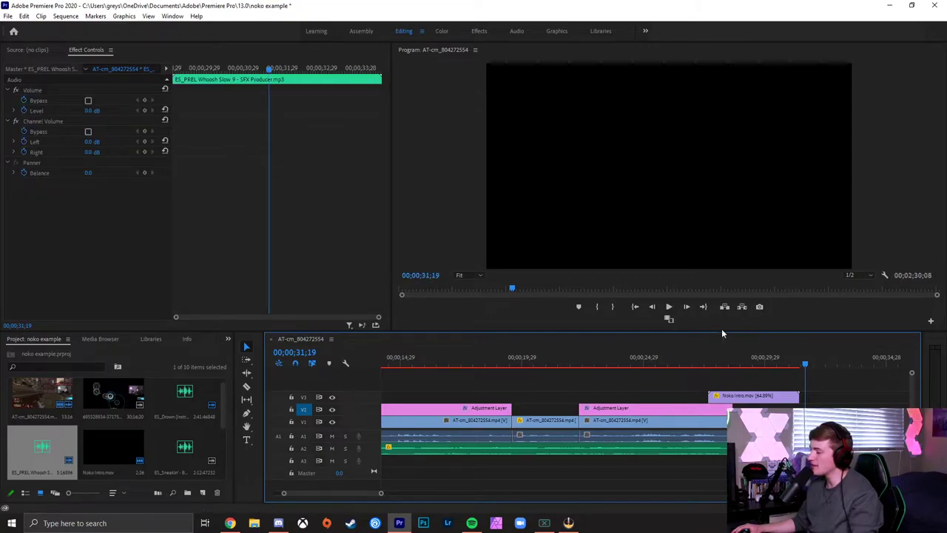
pyautogui.click(708, 362)
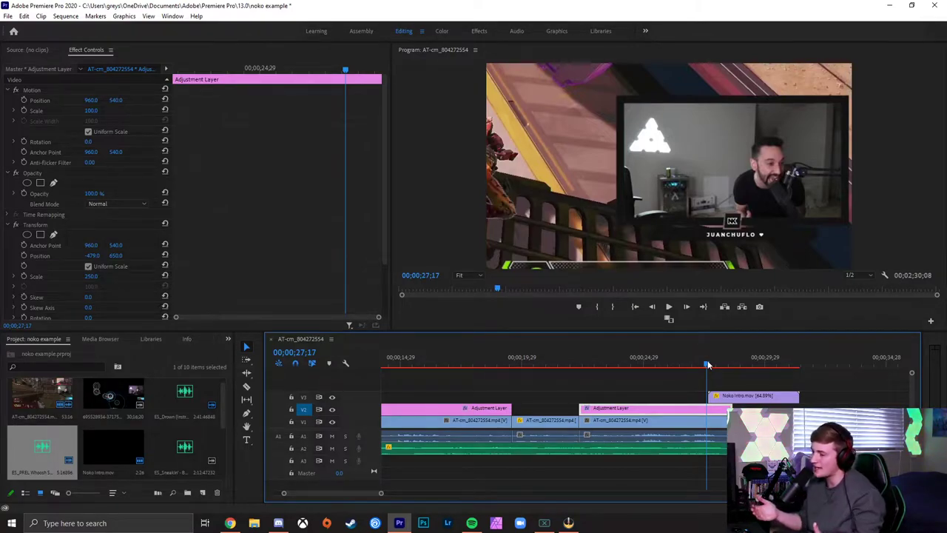
pyautogui.press('space')
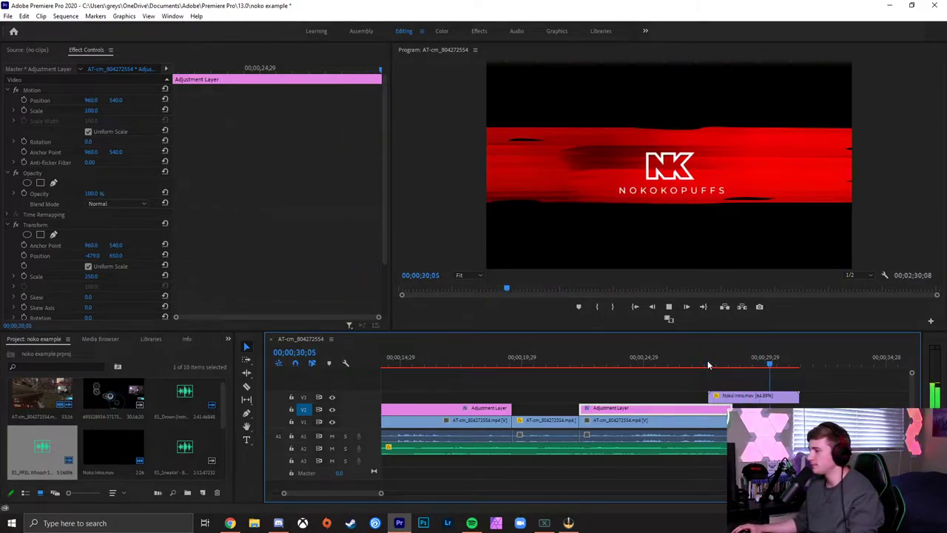
pyautogui.press('space')
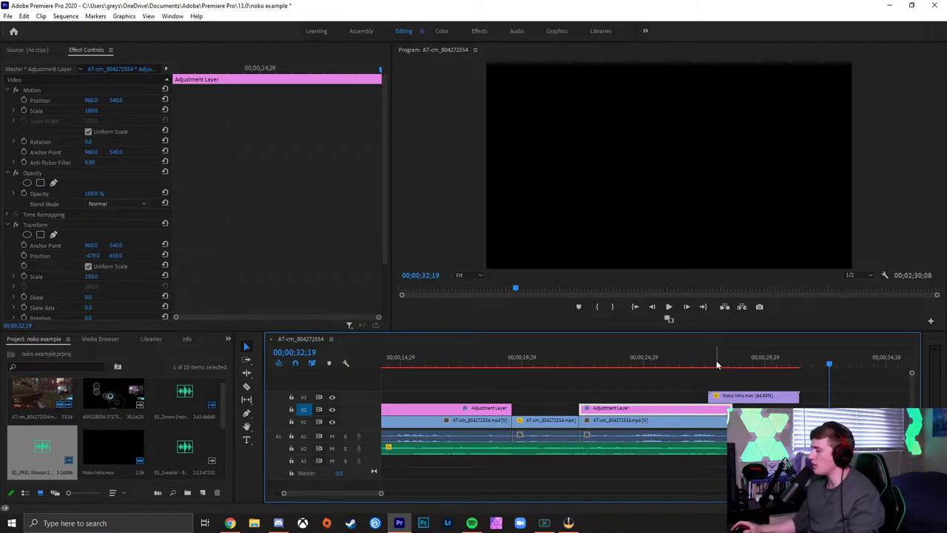
# - Razor-cut the ES_Drown background music near the end of the timeline
pyautogui.press('=')
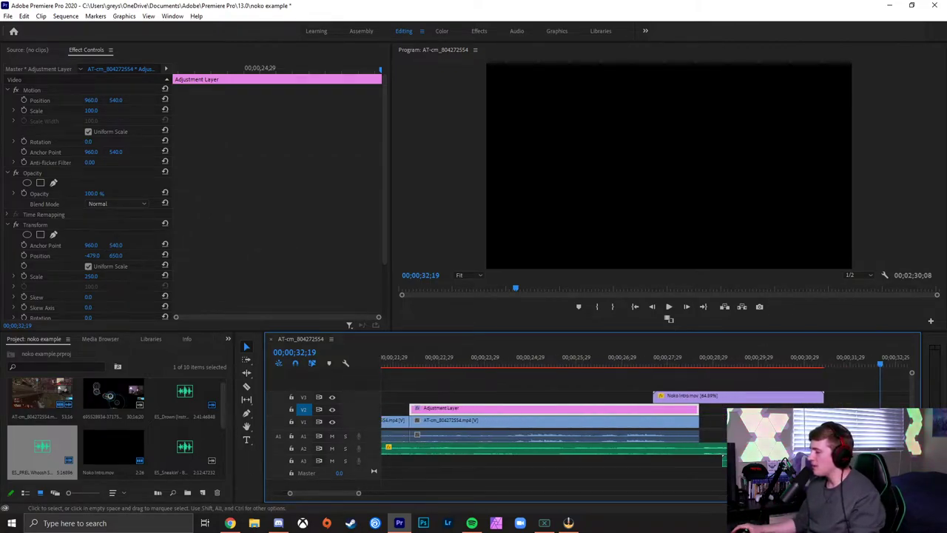
pyautogui.scroll(-2, 555, 421)
pyautogui.press('c')
pyautogui.click(710, 447)
pyautogui.press('v')
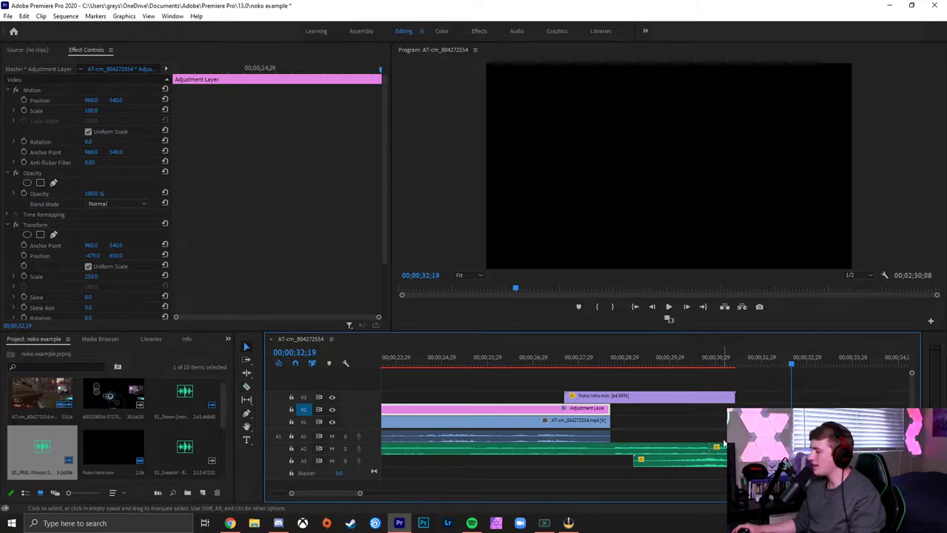
# - Lower the music's short final piece by -7 dB with Audio Gain
pyautogui.click(714, 447)
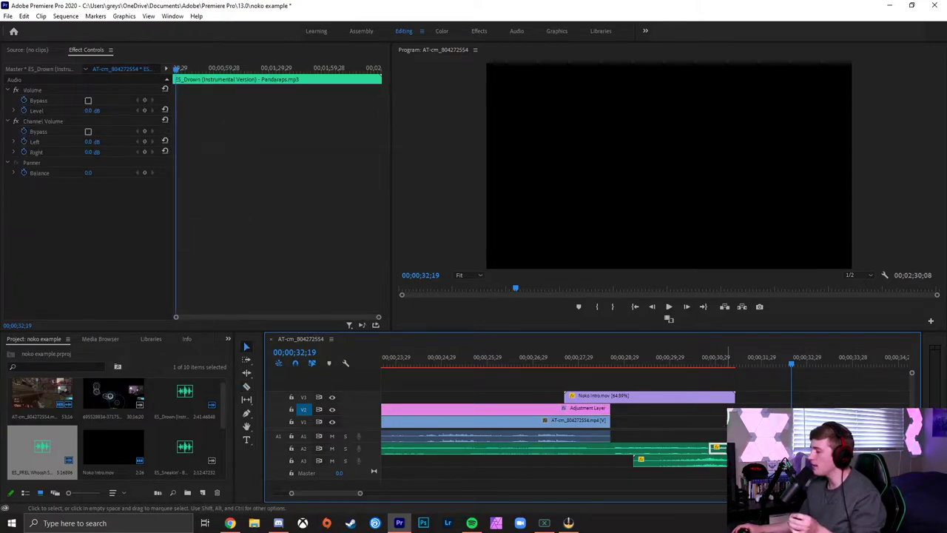
pyautogui.rightClick(718, 448)
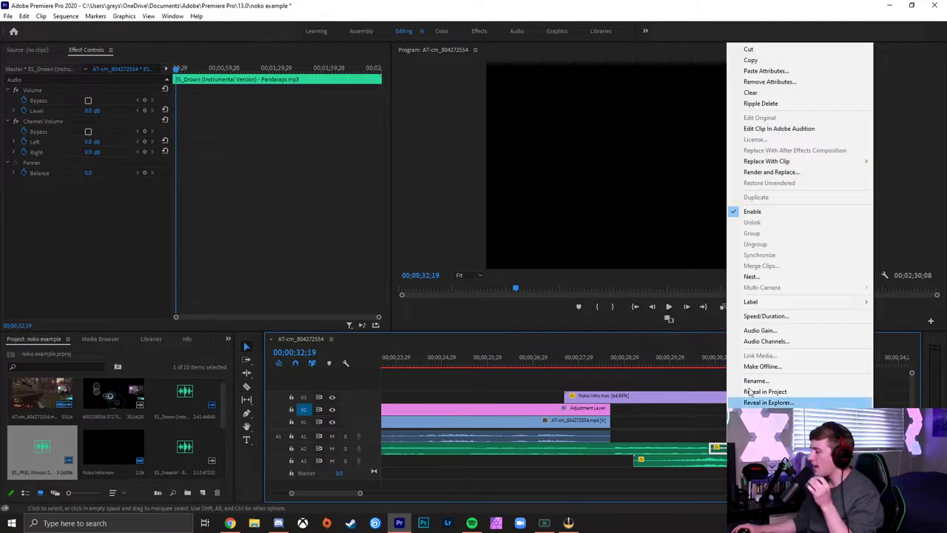
pyautogui.click(760, 332)
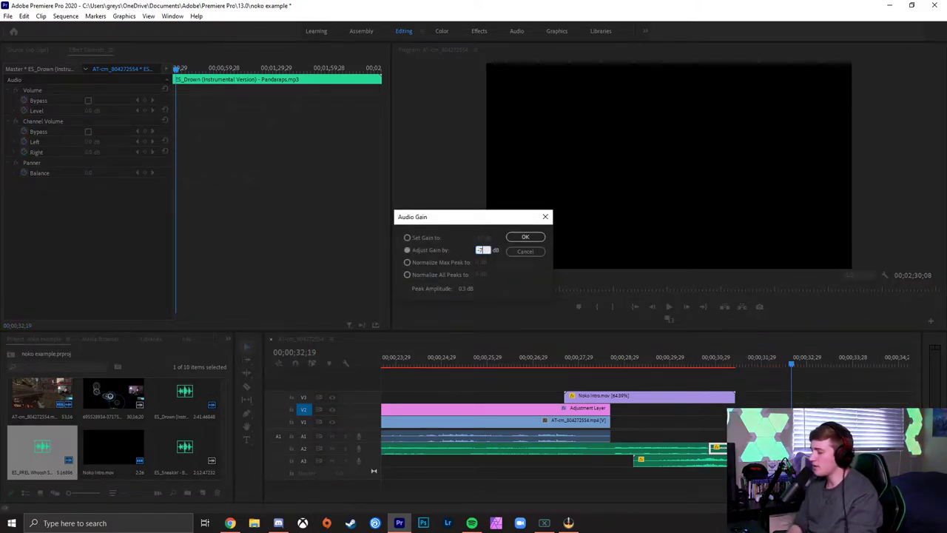
pyautogui.write('-7')
pyautogui.press('Return')
pyautogui.click(715, 462)
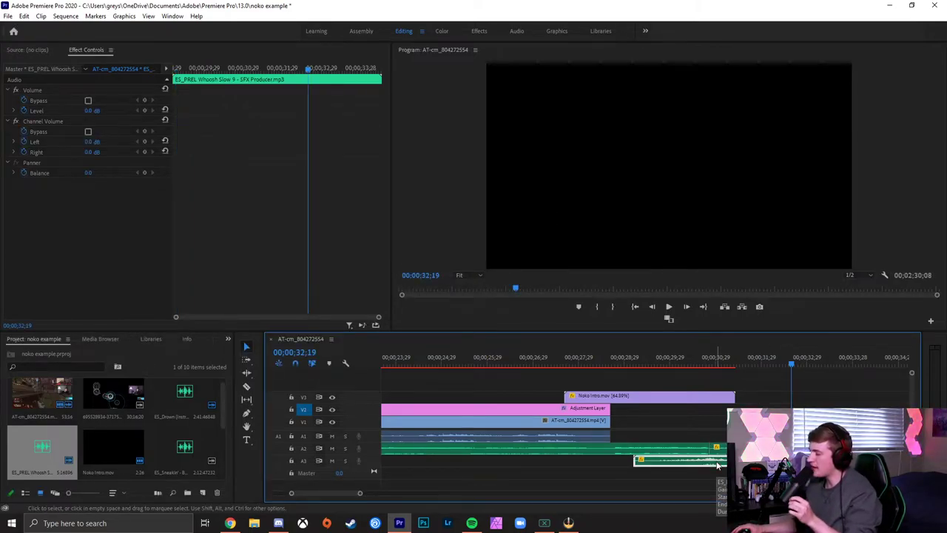
pyautogui.click(684, 364)
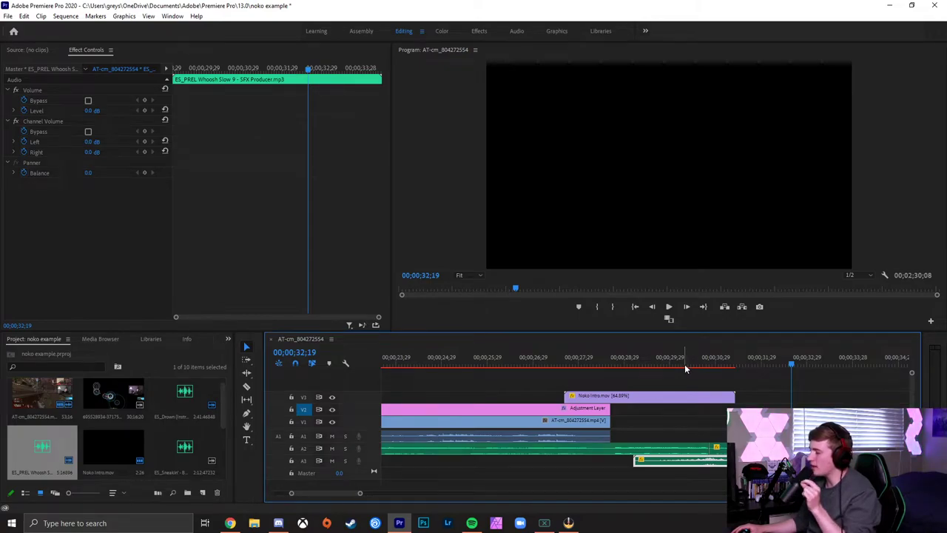
pyautogui.click(551, 364)
pyautogui.press('space')
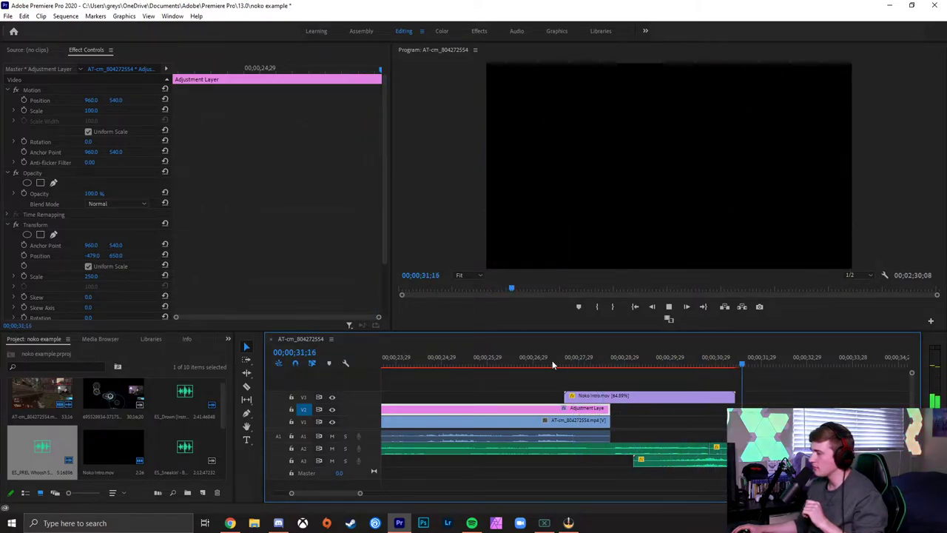
pyautogui.press('space')
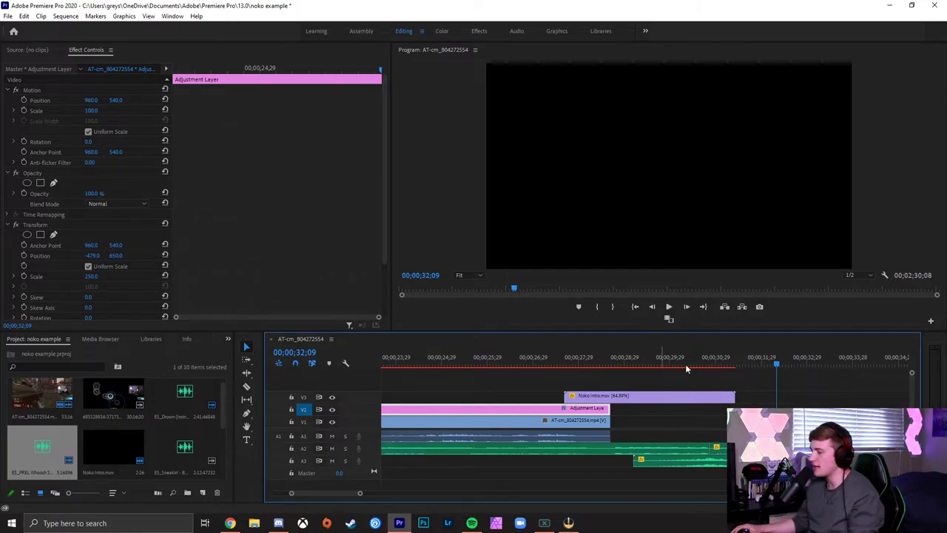
# - Place the second gameplay recording after the NK intro at about 00;00;30;25 and preview the transition
pyautogui.moveTo(704, 363)
pyautogui.mouseDown()
pyautogui.moveTo(693, 361)
pyautogui.moveTo(711, 360)
pyautogui.mouseUp()
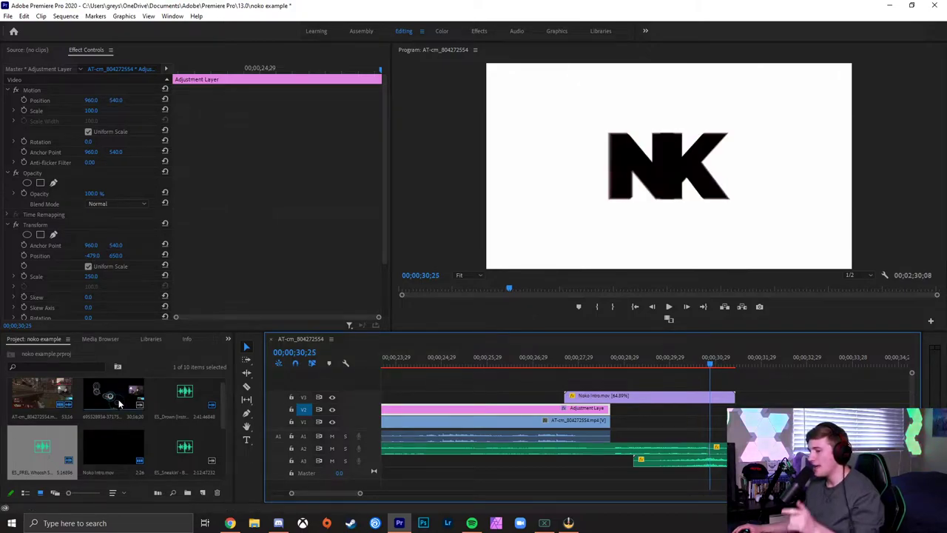
pyautogui.moveTo(118, 399); pyautogui.dragTo(709, 416)
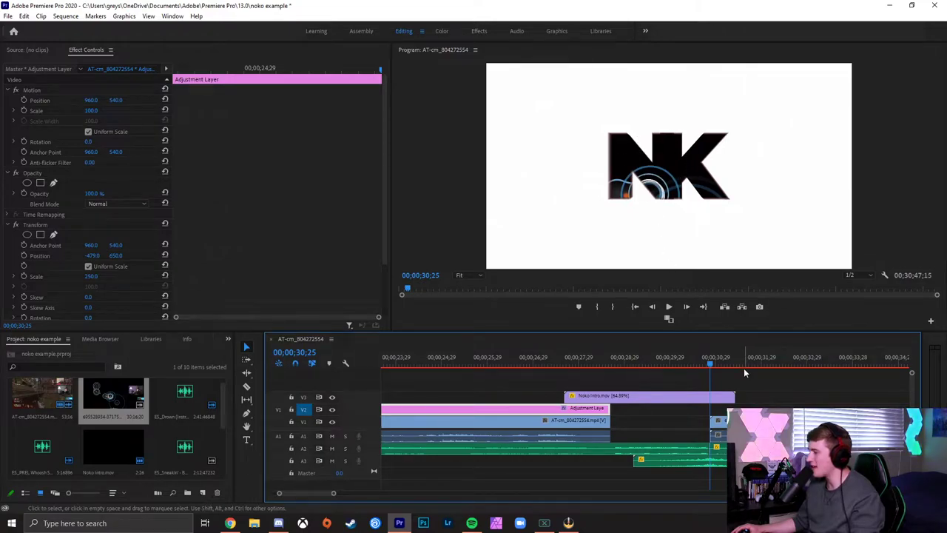
pyautogui.press('space')
pyautogui.click(643, 363)
pyautogui.press('space')
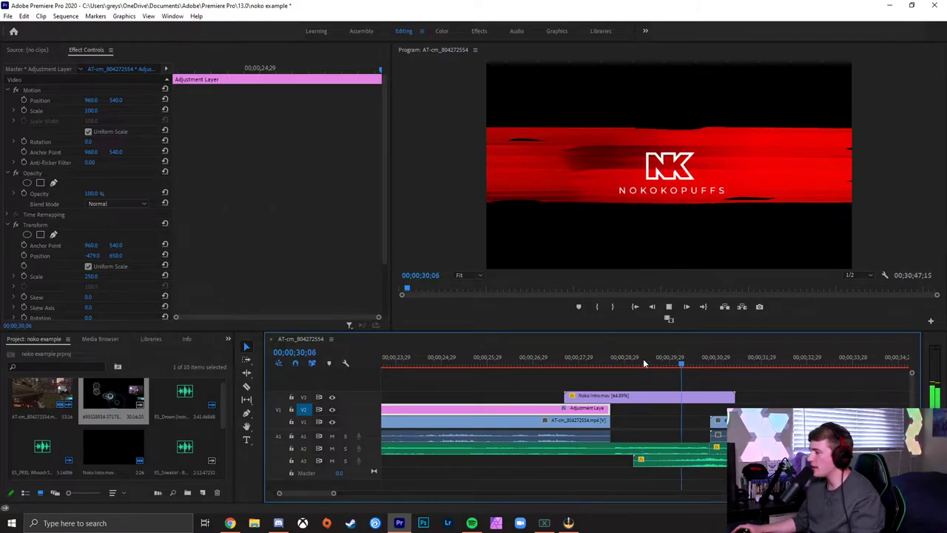
pyautogui.press('space')
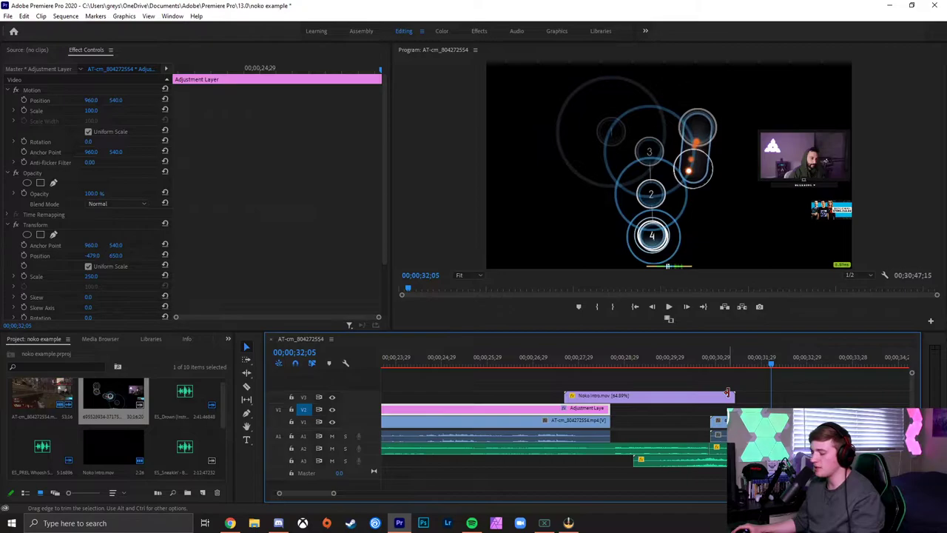
pyautogui.scroll(-4, 711, 402)
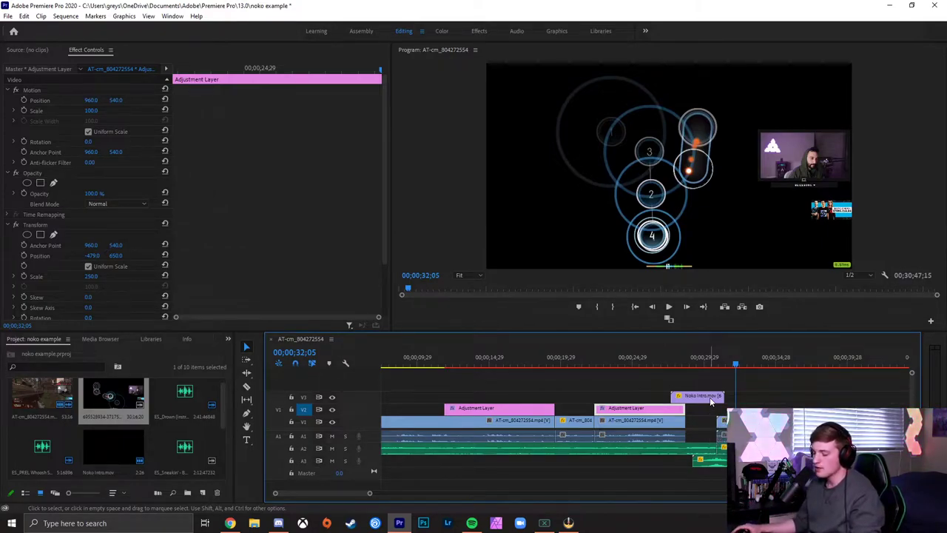
pyautogui.press('-')
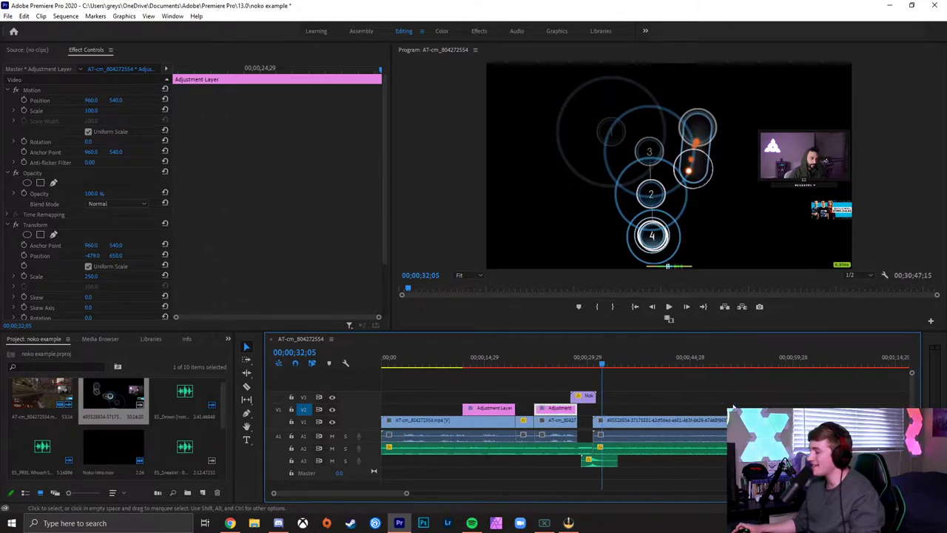
pyautogui.press('-')
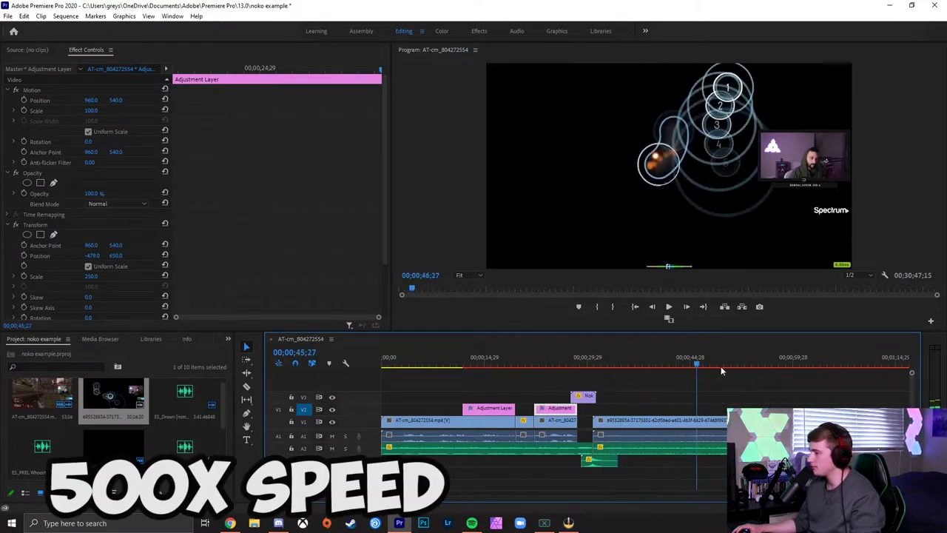
pyautogui.click(531, 364)
pyautogui.moveTo(531, 365); pyautogui.dragTo(741, 366)
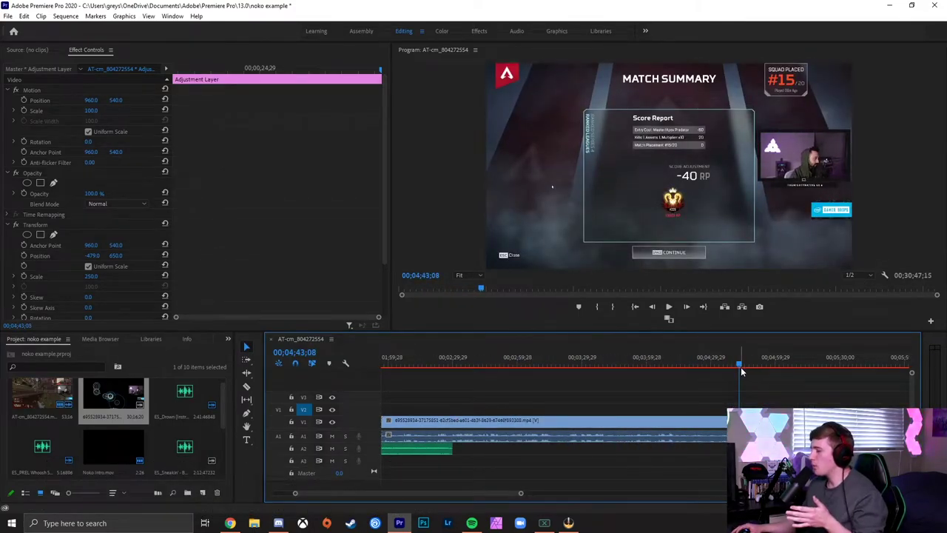
# - Cut the gameplay at the match summary and ripple-delete the footage before it
pyautogui.press('c')
pyautogui.click(582, 420)
pyautogui.press('v')
pyautogui.click(686, 424)
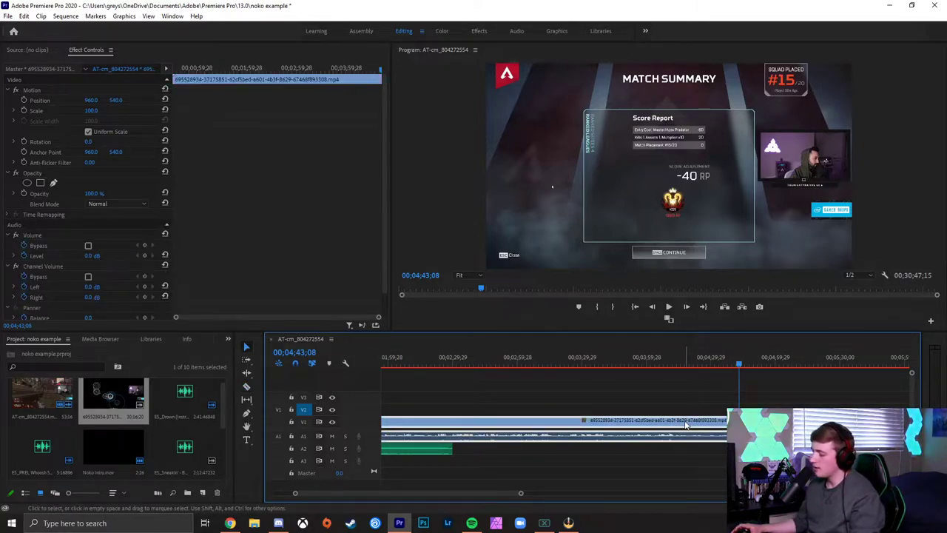
pyautogui.hotkey('shift', 'Delete')
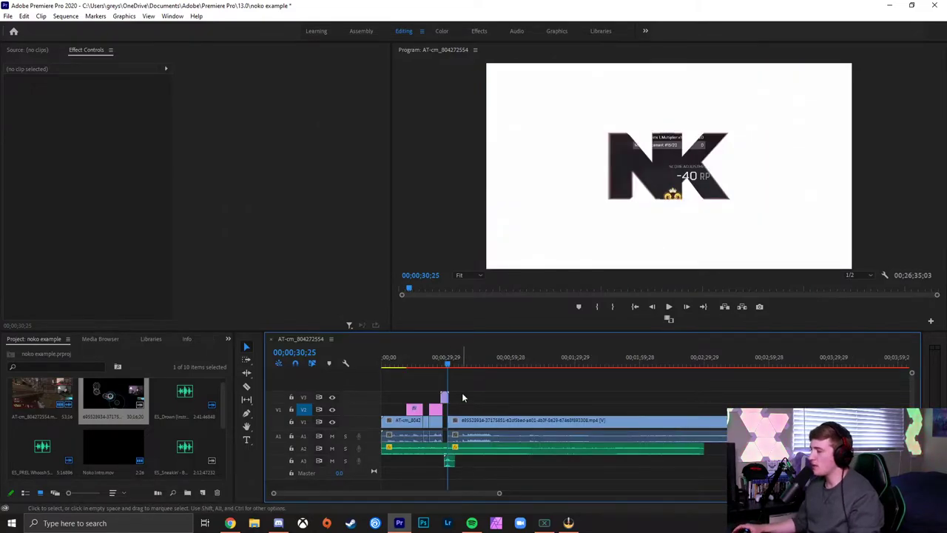
# - Preview from before the NK intro through the match summary to the XP Breakdown screen
pyautogui.press('=')
pyautogui.press('=')
pyautogui.press('=')
pyautogui.press('=')
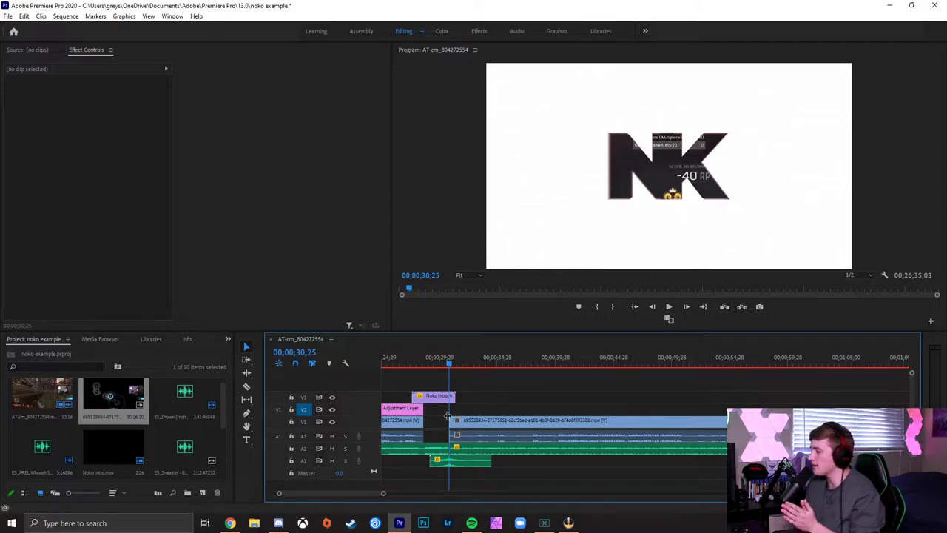
pyautogui.press('=')
pyautogui.press('=')
pyautogui.press('=')
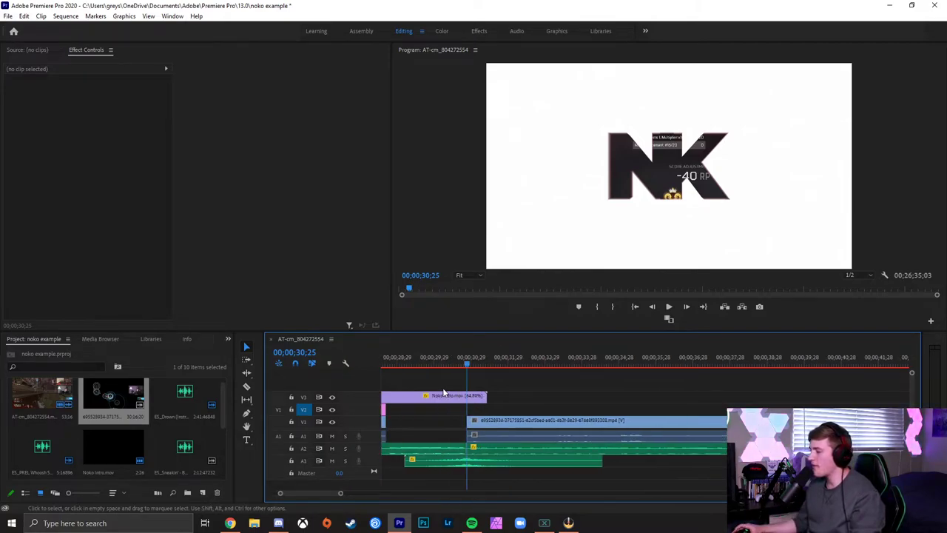
pyautogui.click(433, 364)
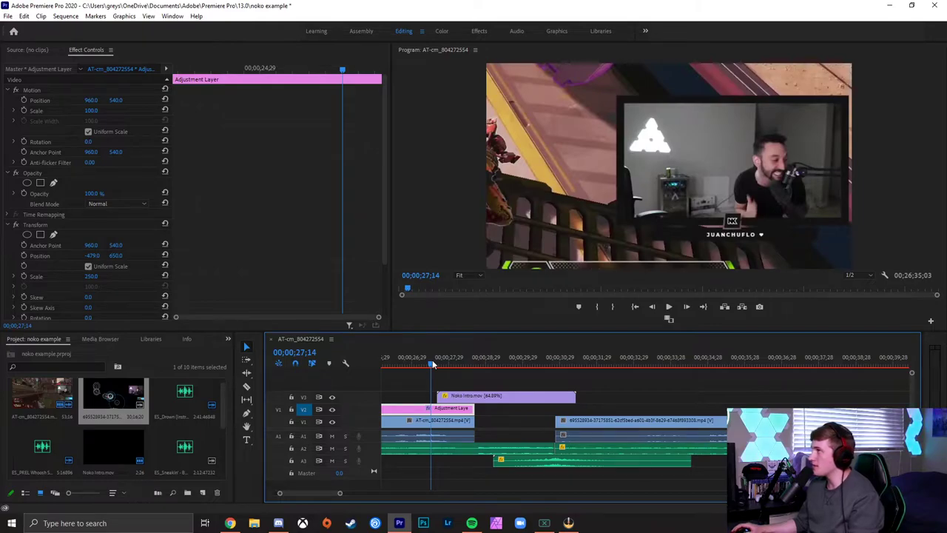
pyautogui.press('space')
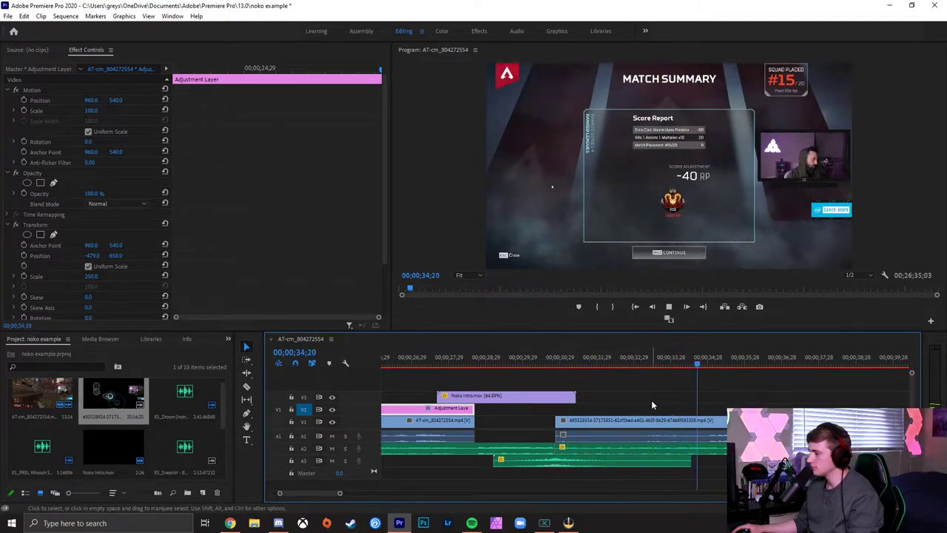
pyautogui.press('space')
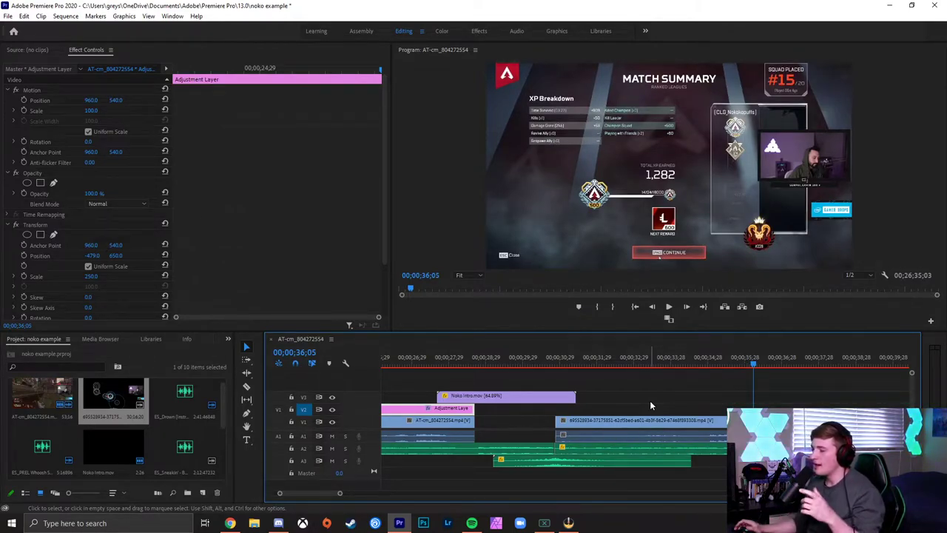
pyautogui.scroll(-1, 184, 437)
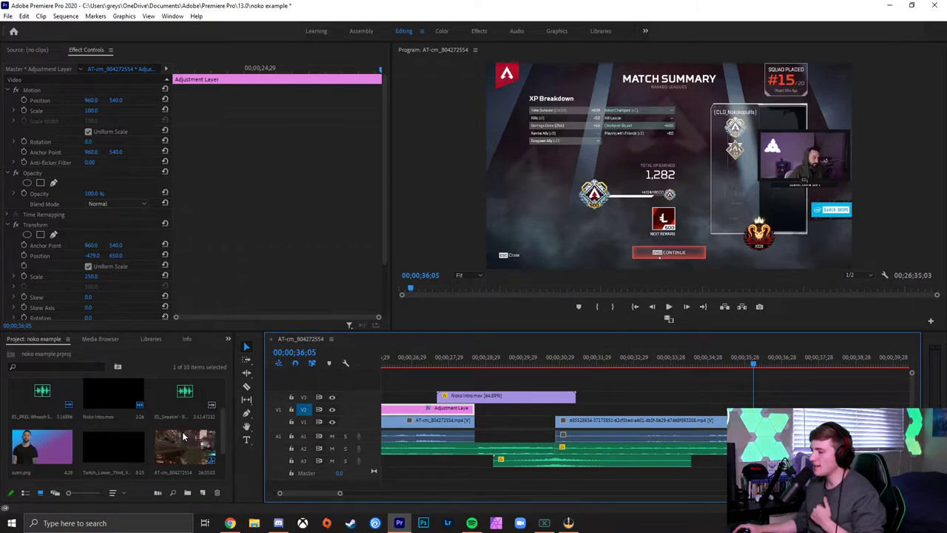
# - Place Twitch_Lower_Third_Version_2.mov on a new V4 track from 00;00;30;25 and preview it
pyautogui.moveTo(122, 460); pyautogui.dragTo(561, 383)
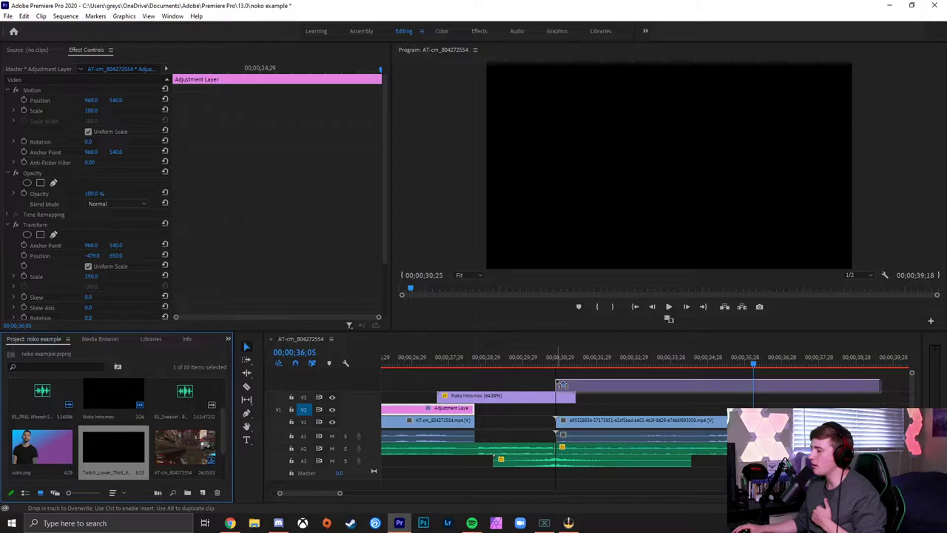
pyautogui.click(550, 363)
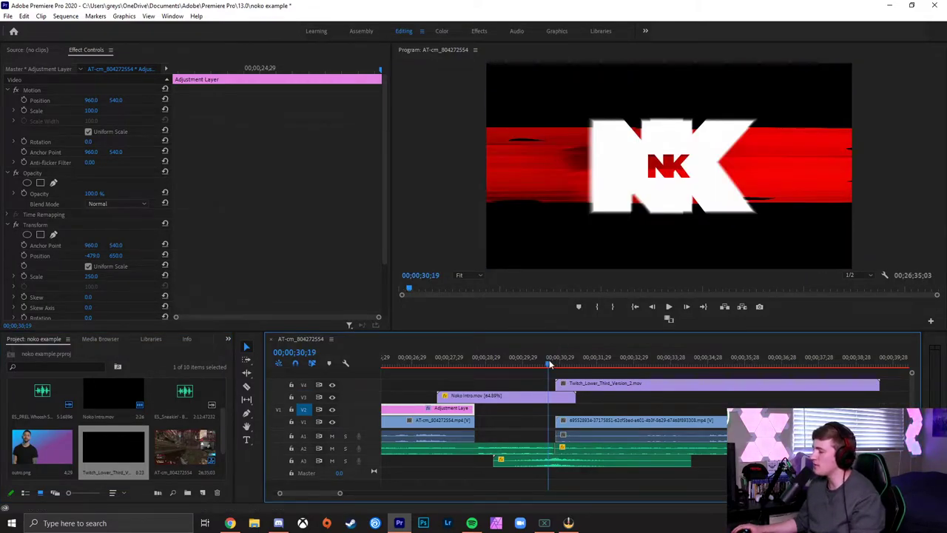
pyautogui.press('space')
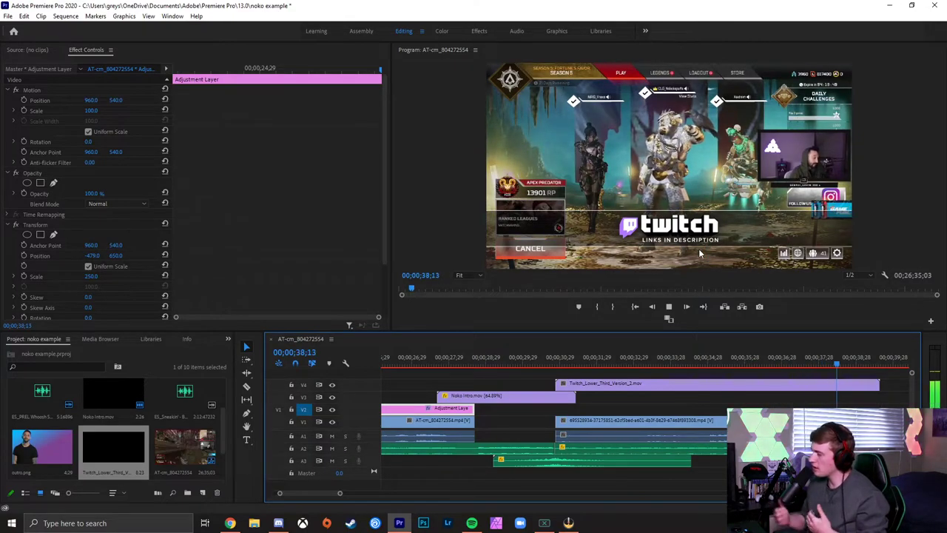
pyautogui.press('-')
pyautogui.press('-')
pyautogui.click(469, 367)
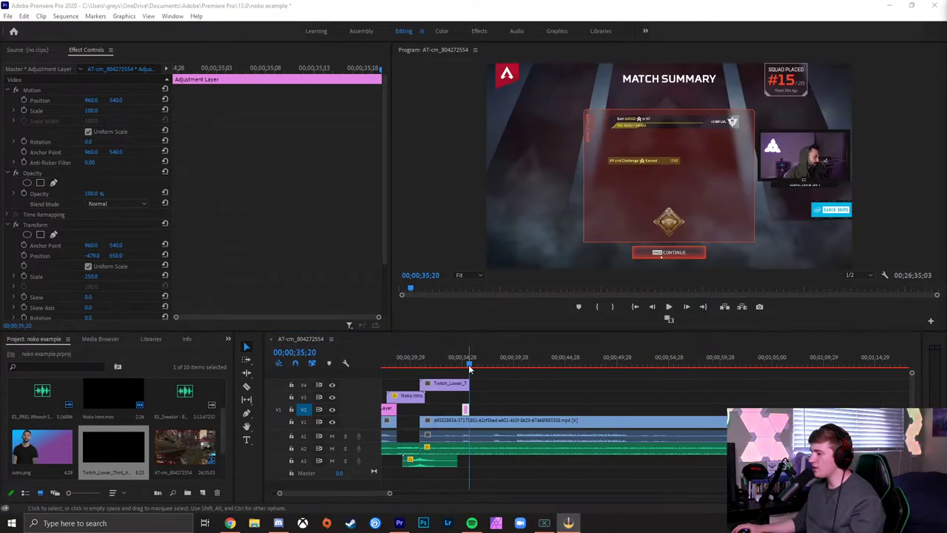
pyautogui.click(469, 364)
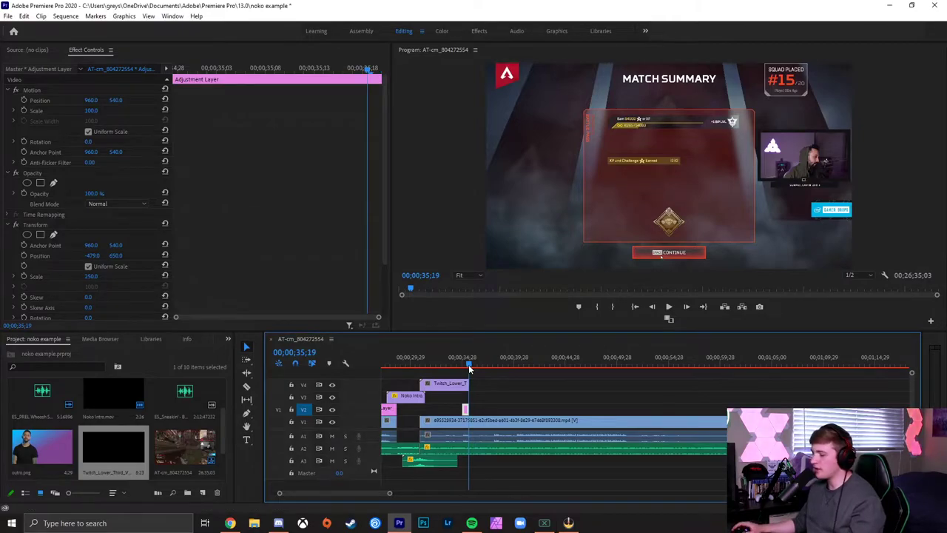
pyautogui.press('space')
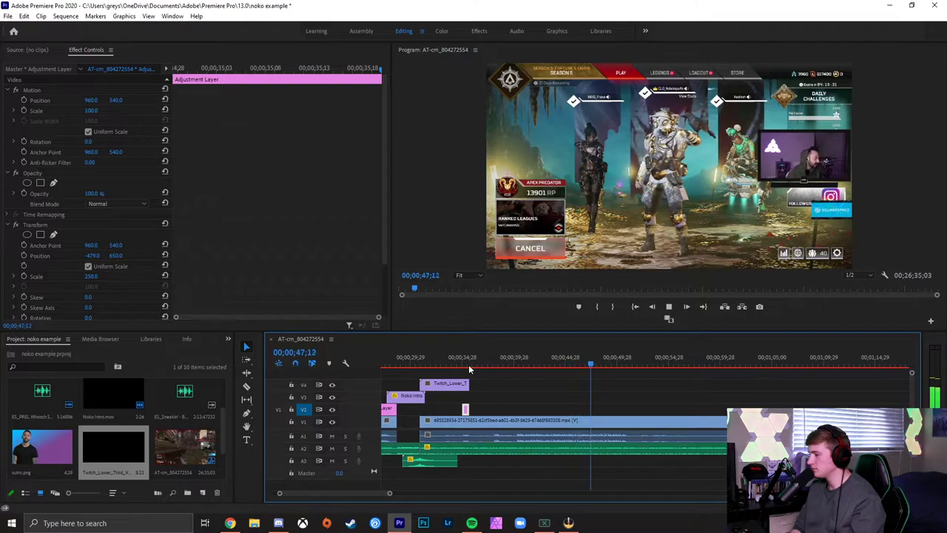
pyautogui.press('space')
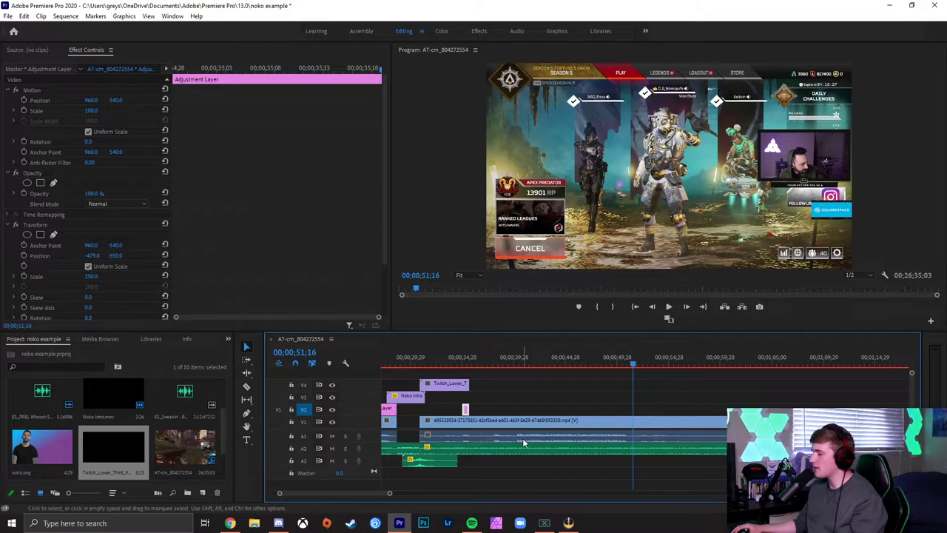
pyautogui.moveTo(632, 368); pyautogui.dragTo(628, 367)
pyautogui.press('c')
# - Split the gameplay clip at 00;00;51;02 and play the footage from 00;01;09;00
pyautogui.click(627, 427)
pyautogui.press('v')
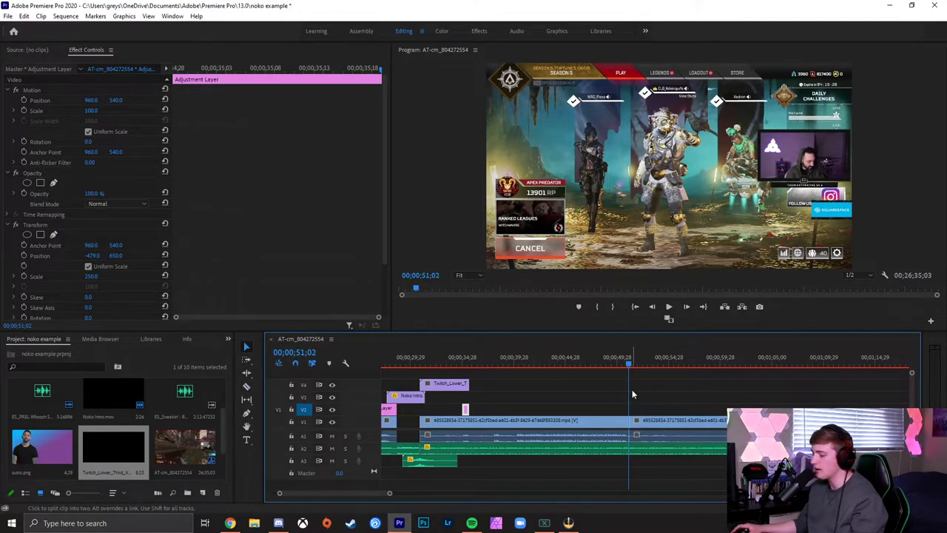
pyautogui.press('-')
pyautogui.hscroll(3, 677, 415)
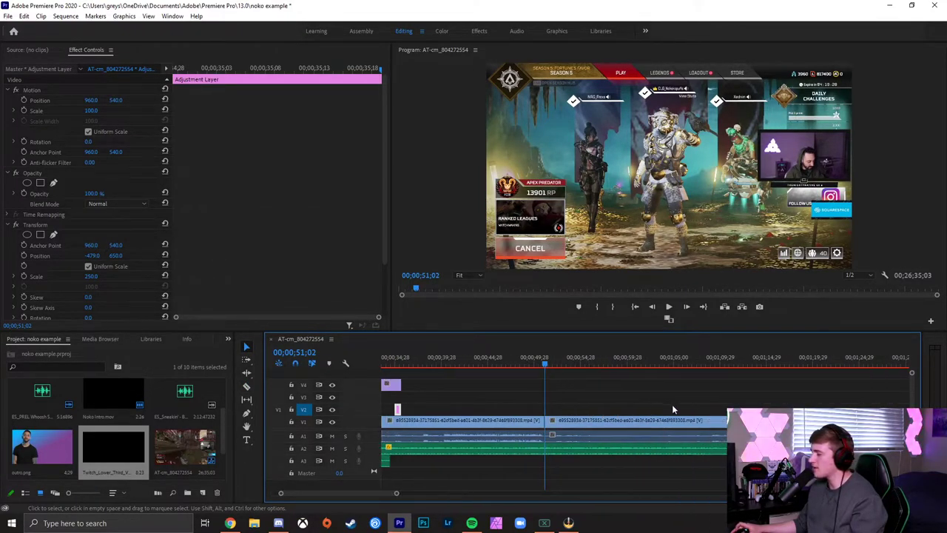
pyautogui.click(706, 362)
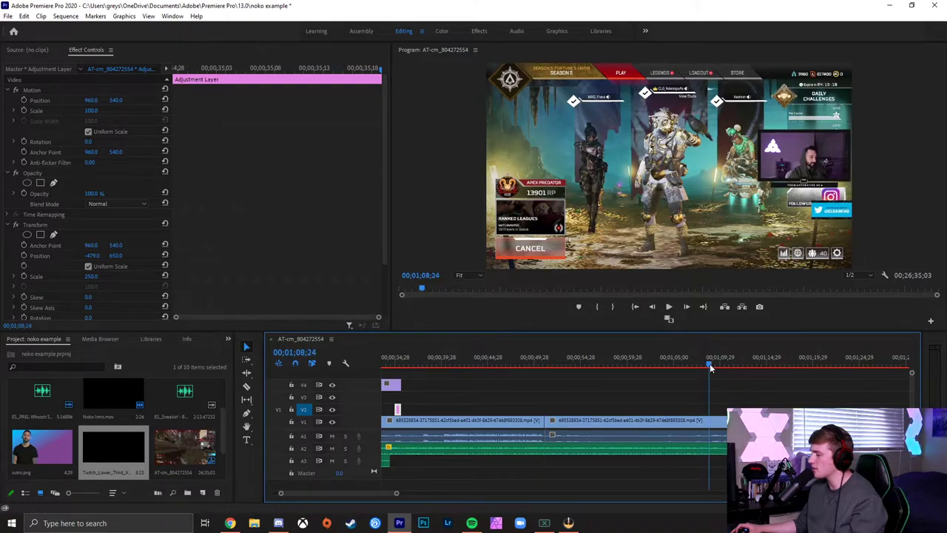
pyautogui.press('space')
pyautogui.press('space')
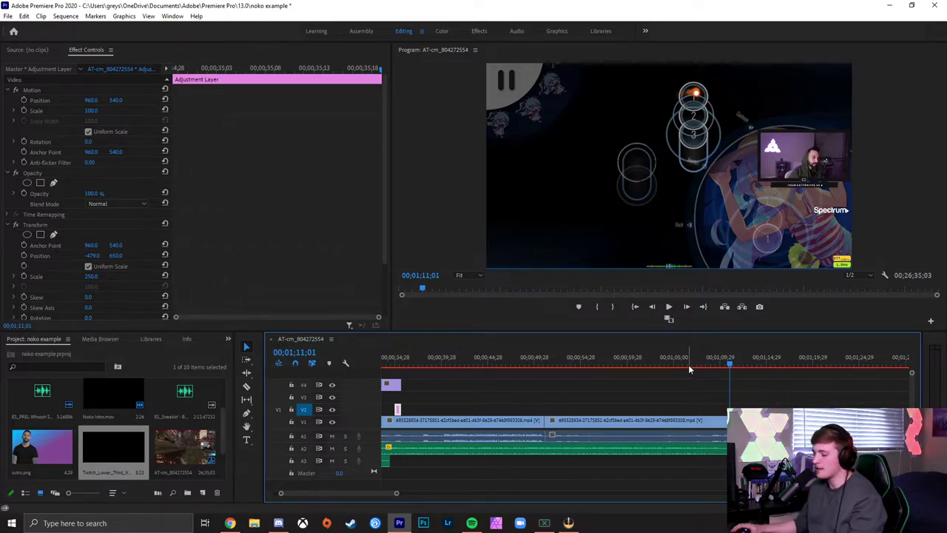
# - Split the clip again at 00;01;09;00, select the section between cuts, then undo
pyautogui.click(710, 361)
pyautogui.press('c')
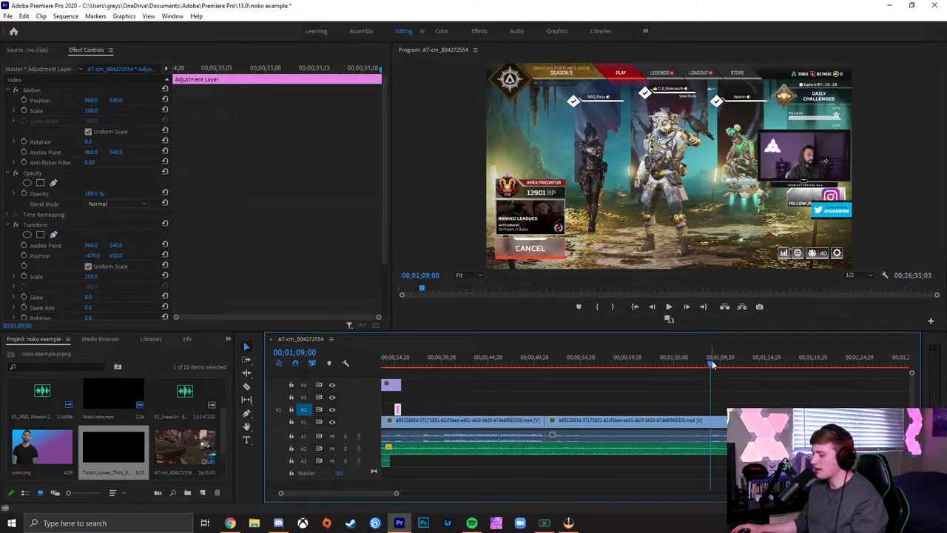
pyautogui.click(713, 420)
pyautogui.press('v')
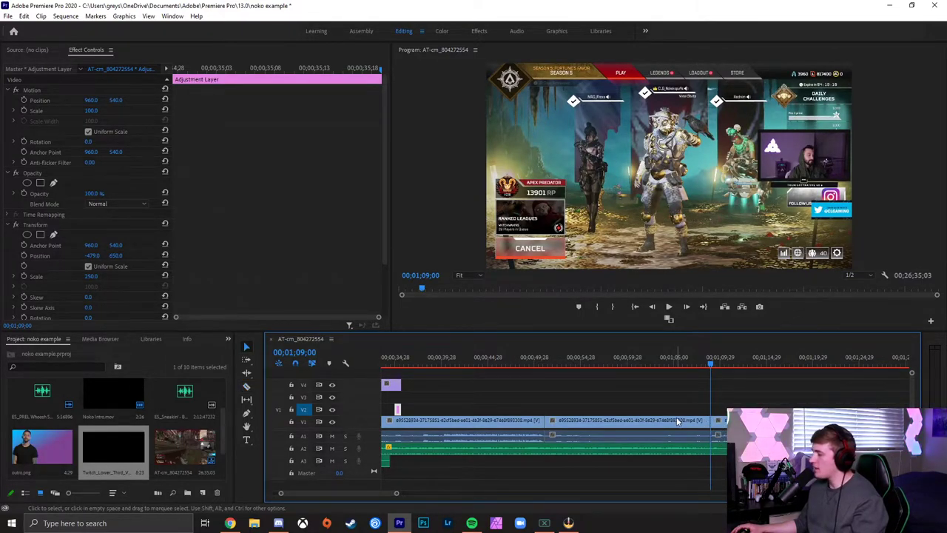
pyautogui.click(677, 421)
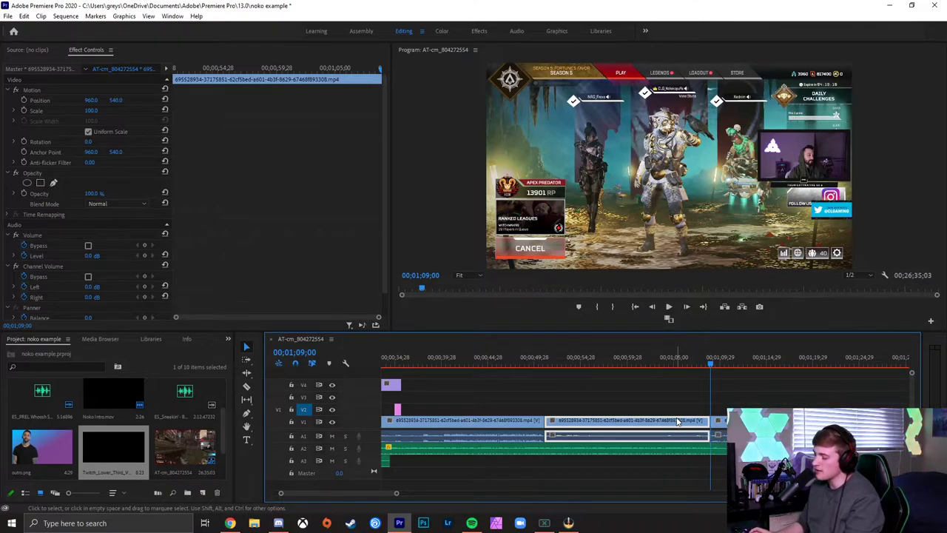
pyautogui.hotkey('ctrl', 'z')
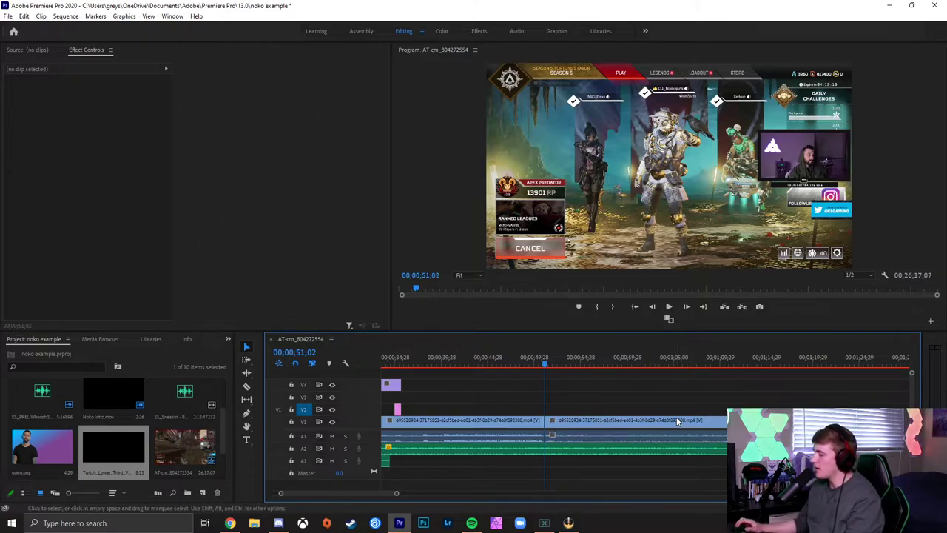
# - Play the sequence from about 48 seconds and stop at 00;00;53;02
pyautogui.click(535, 363)
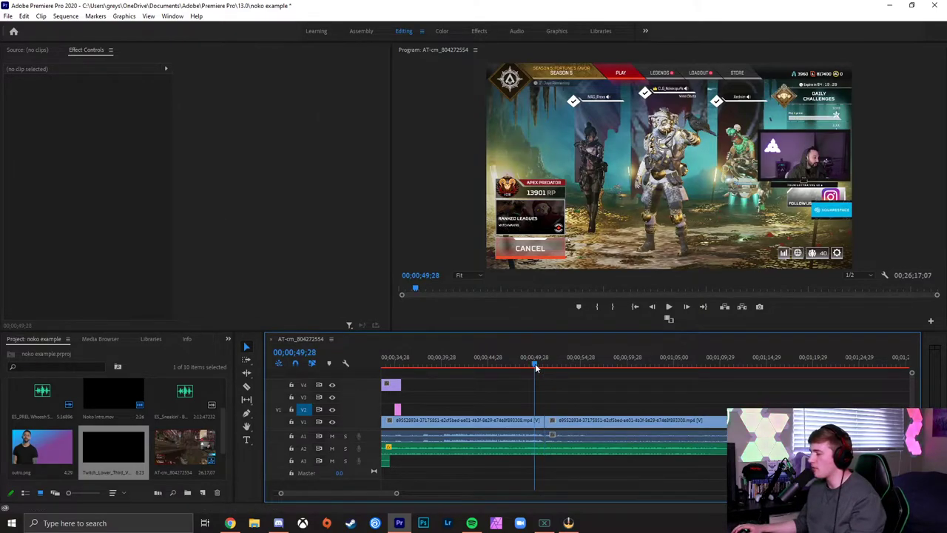
pyautogui.moveTo(536, 368); pyautogui.dragTo(525, 368)
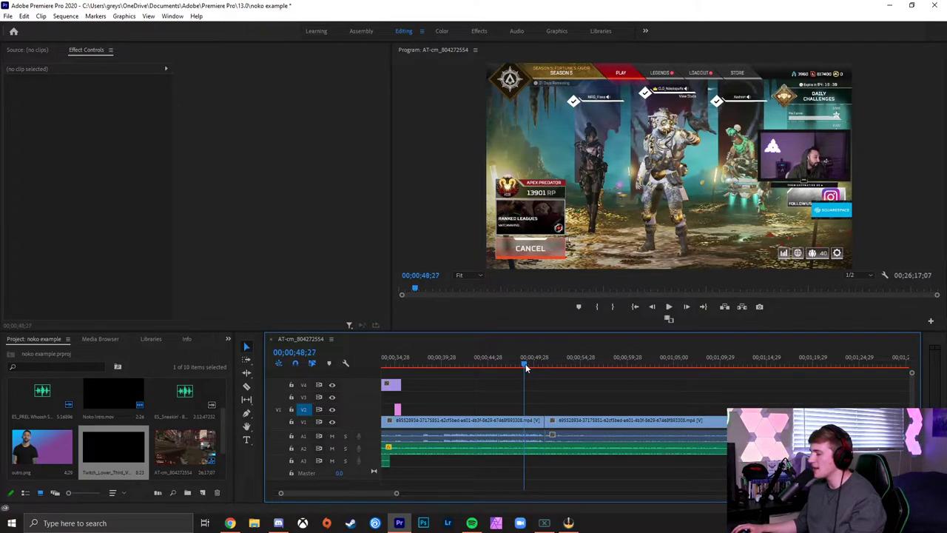
pyautogui.press('space')
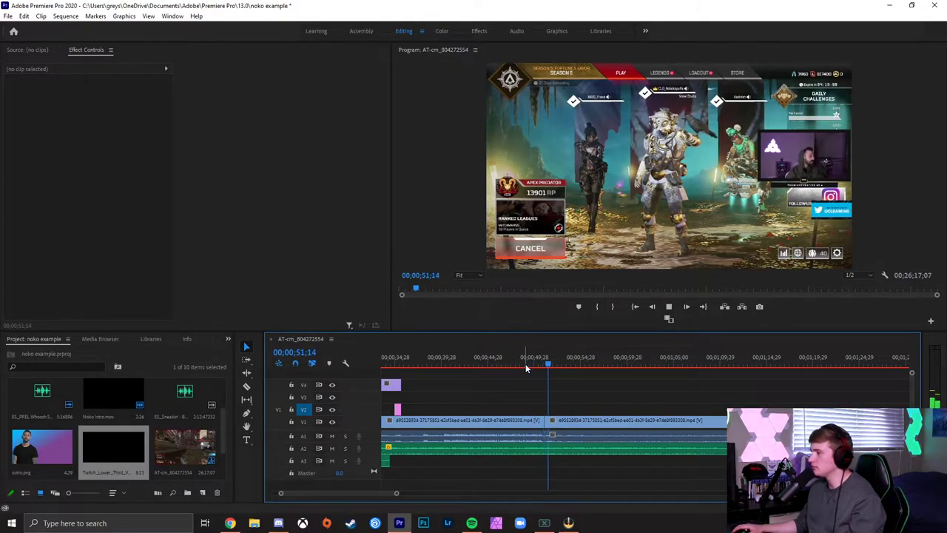
pyautogui.press('space')
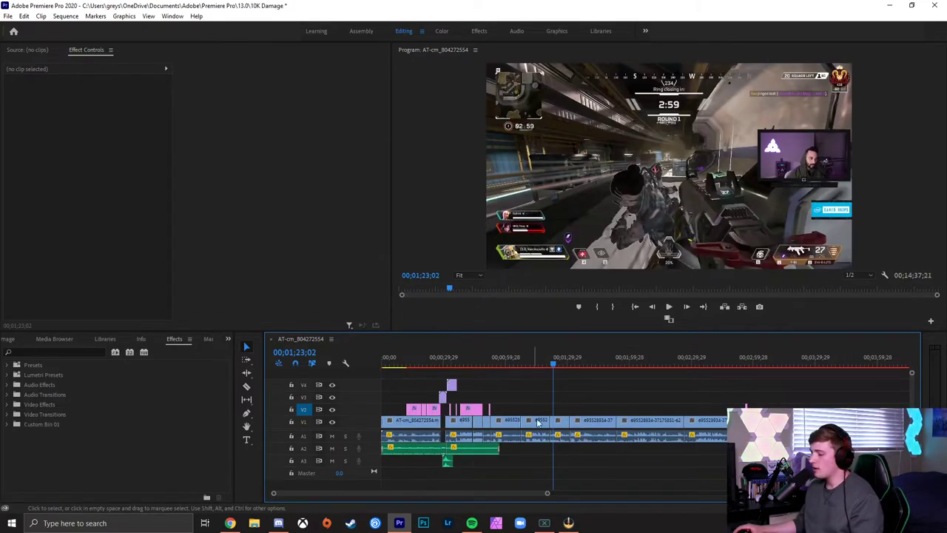
# - Zoom the timeline out to show the whole AT-cm_804272554 sequence in the 10K Damage project
pyautogui.press('-')
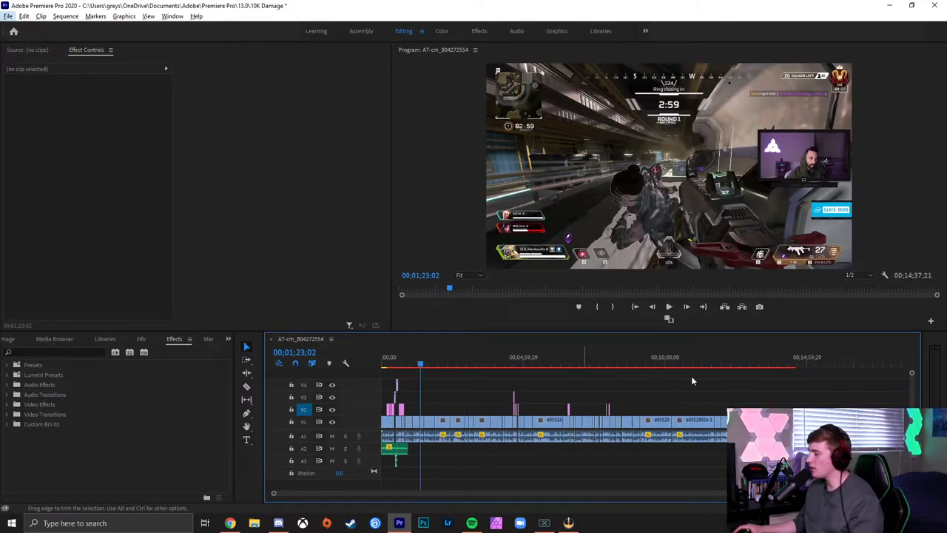
# - Jump to the Champions of the Arena screen near 00;14;15 and zoom in on the sequence end
pyautogui.click(787, 365)
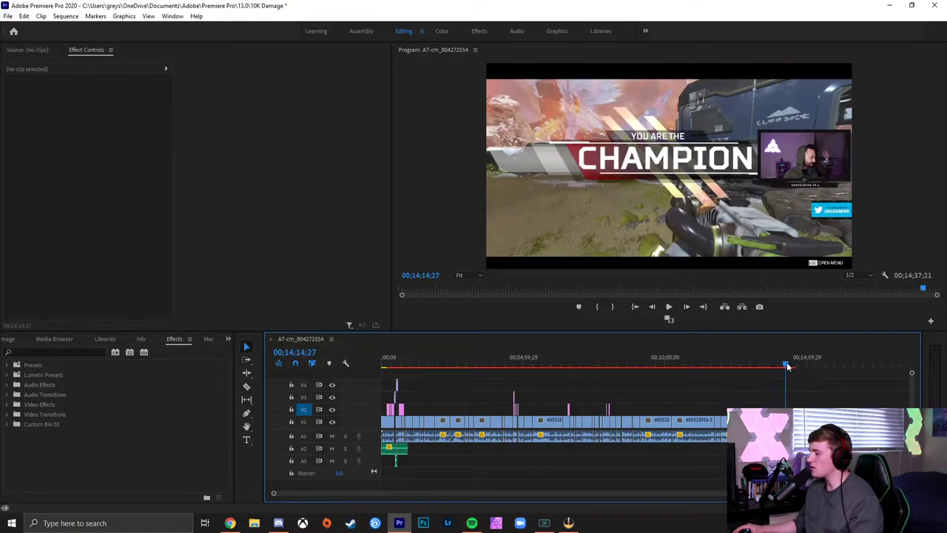
pyautogui.press('=')
pyautogui.press('=')
pyautogui.press('=')
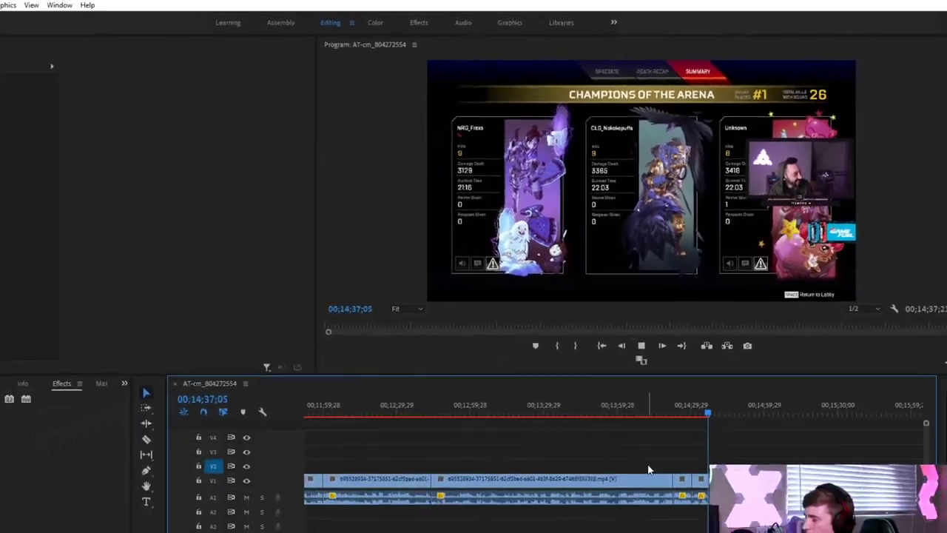
# - Place ES_Sneakin' - Blue Steel.mp3 on track A2 under the final clips
pyautogui.press('space')
pyautogui.click(20, 342)
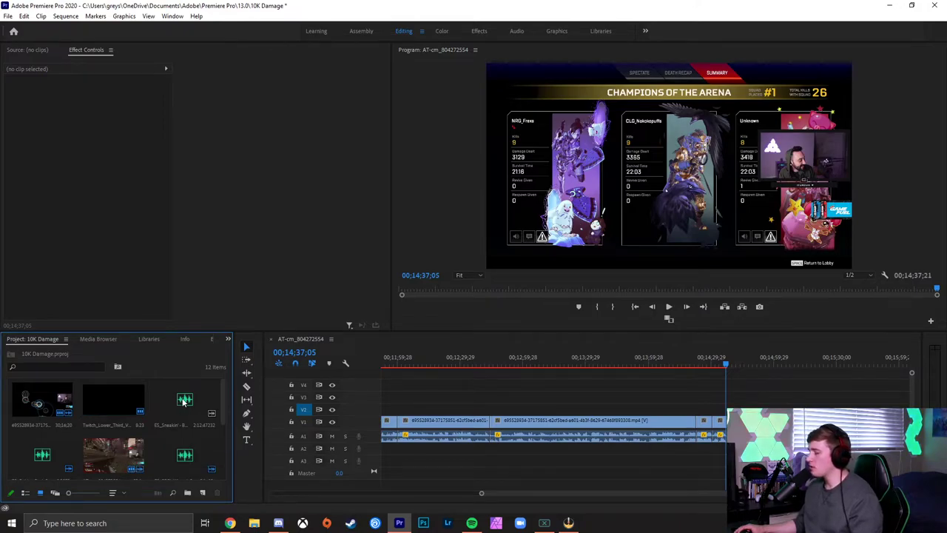
pyautogui.moveTo(183, 400); pyautogui.dragTo(699, 453)
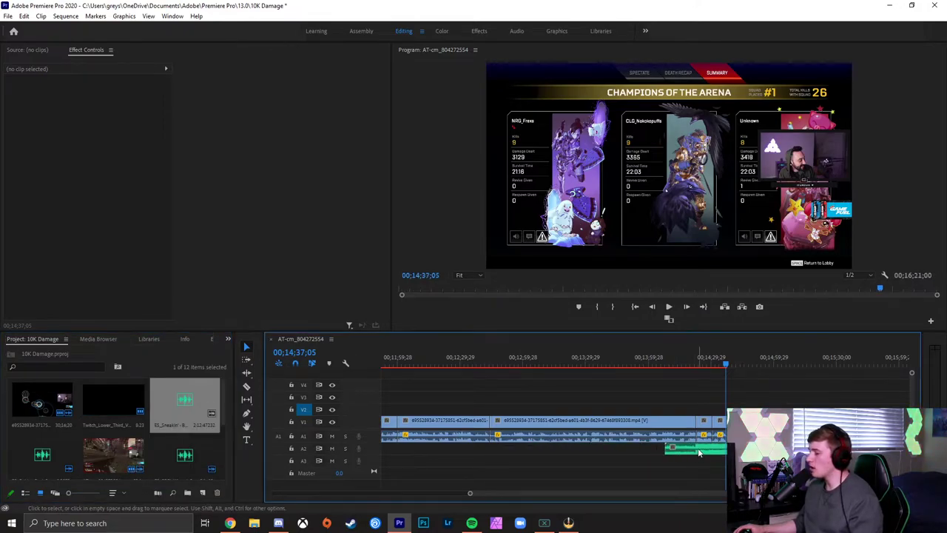
pyautogui.press('=')
pyautogui.press('=')
pyautogui.press('=')
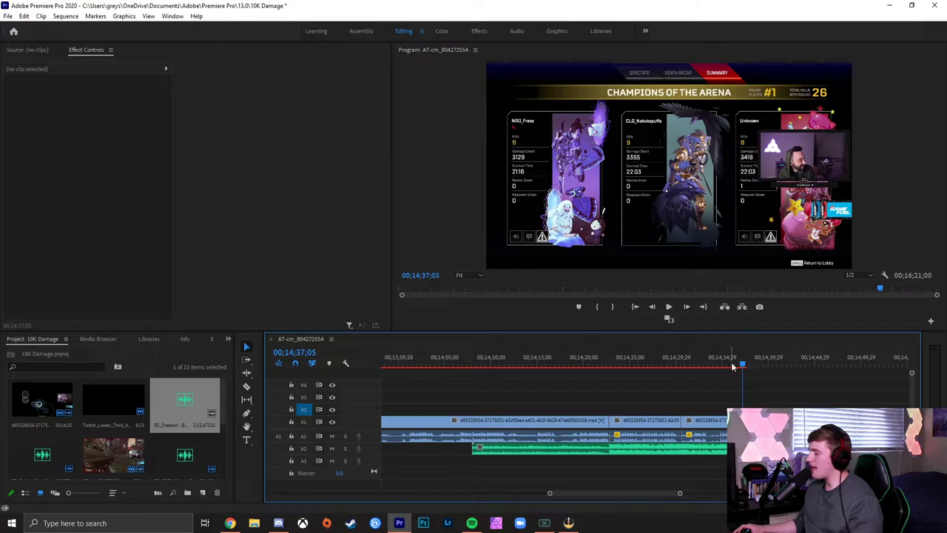
pyautogui.moveTo(742, 366); pyautogui.dragTo(746, 368)
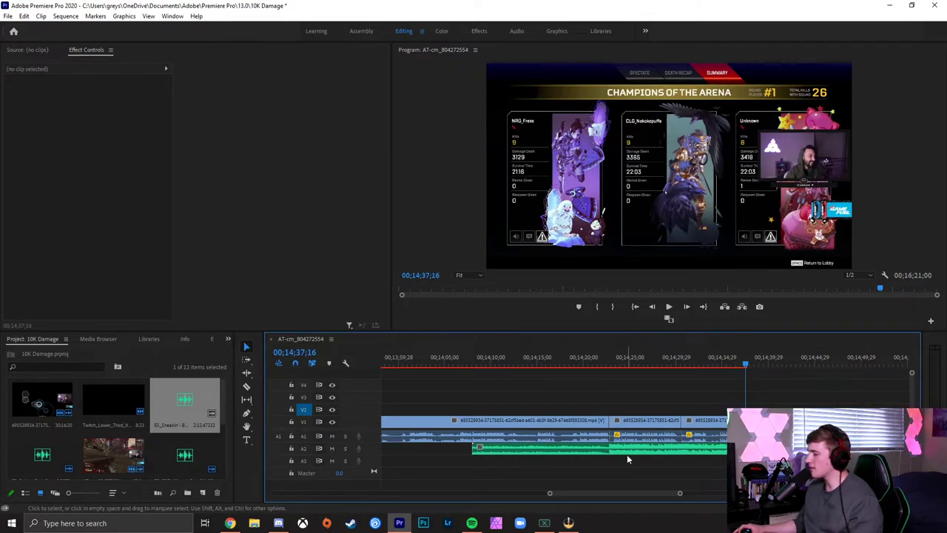
pyautogui.moveTo(625, 455); pyautogui.dragTo(600, 448)
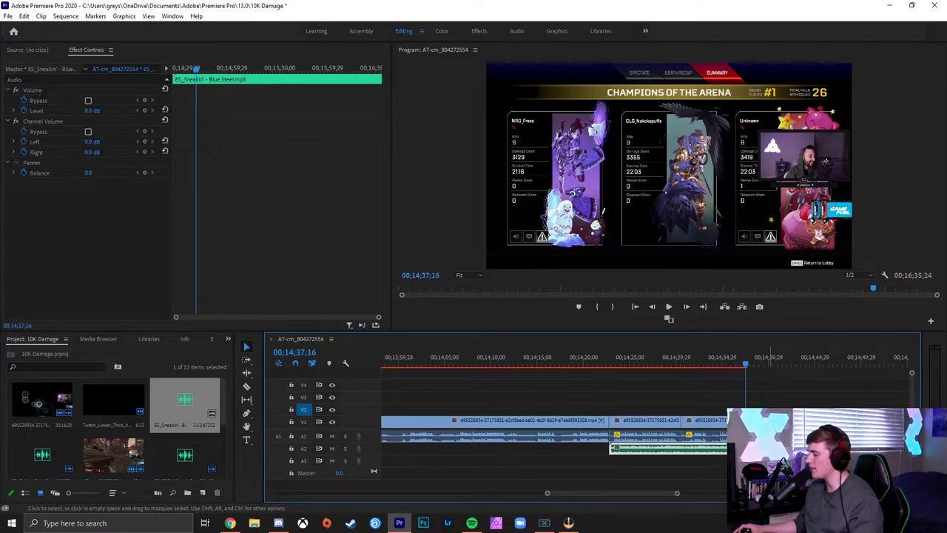
# - Align the music clip and razor-cut it where the video ends, around 00;14;37;16
pyautogui.press('=')
pyautogui.press('=')
pyautogui.press('=')
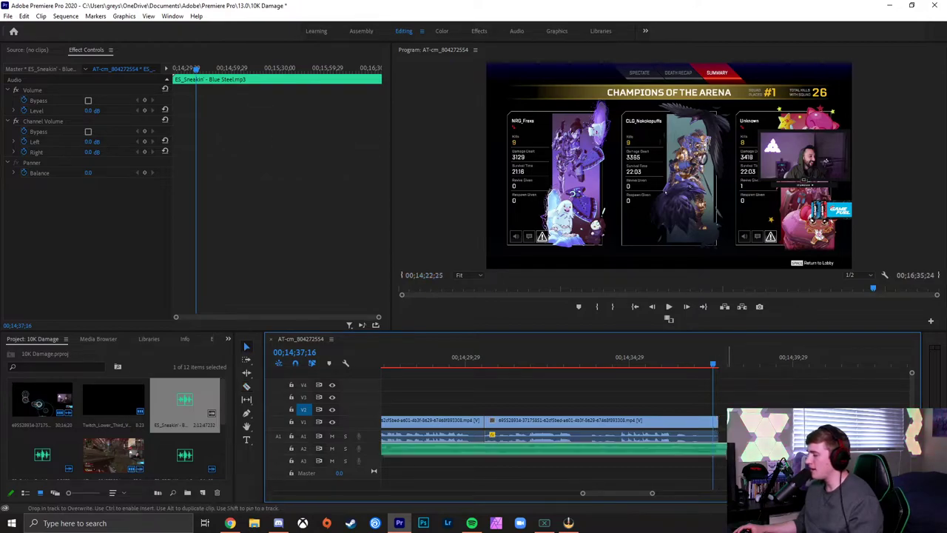
pyautogui.moveTo(724, 449); pyautogui.dragTo(725, 448)
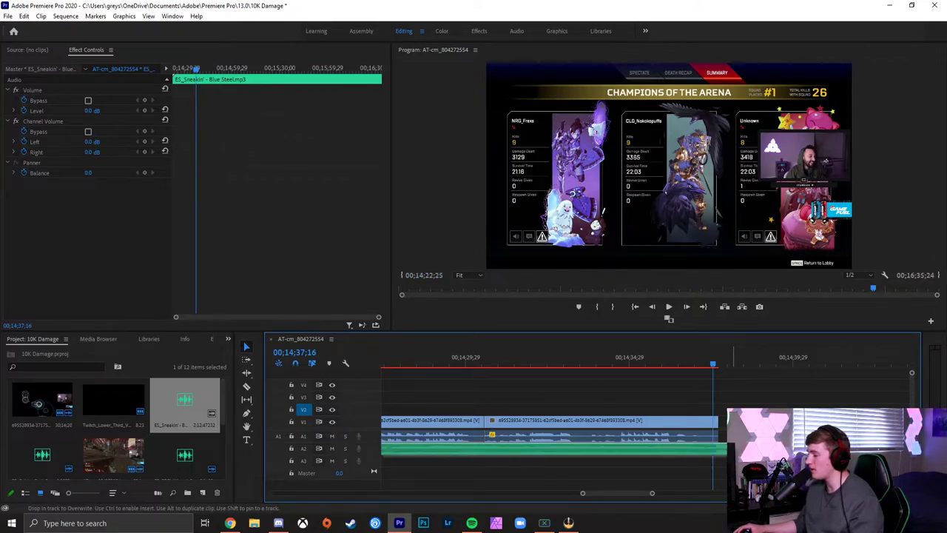
pyautogui.moveTo(726, 448); pyautogui.dragTo(695, 452)
pyautogui.press('=')
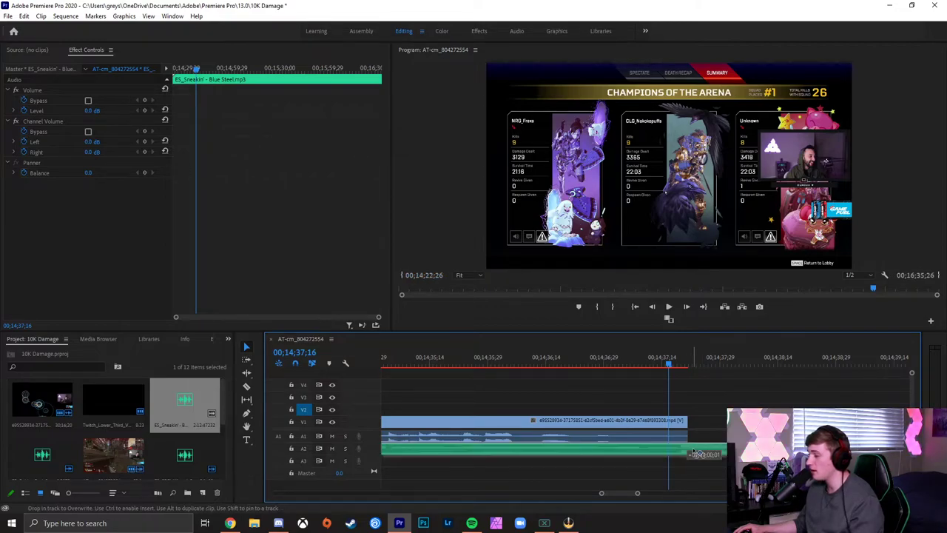
pyautogui.click(691, 449)
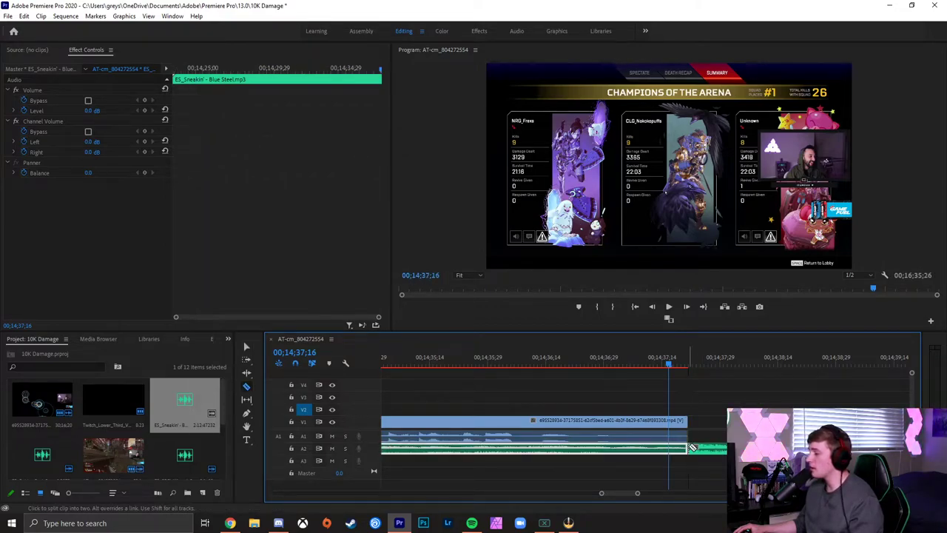
pyautogui.keyDown('alt'); pyautogui.scroll(-5, 670, 443); pyautogui.keyUp('alt')
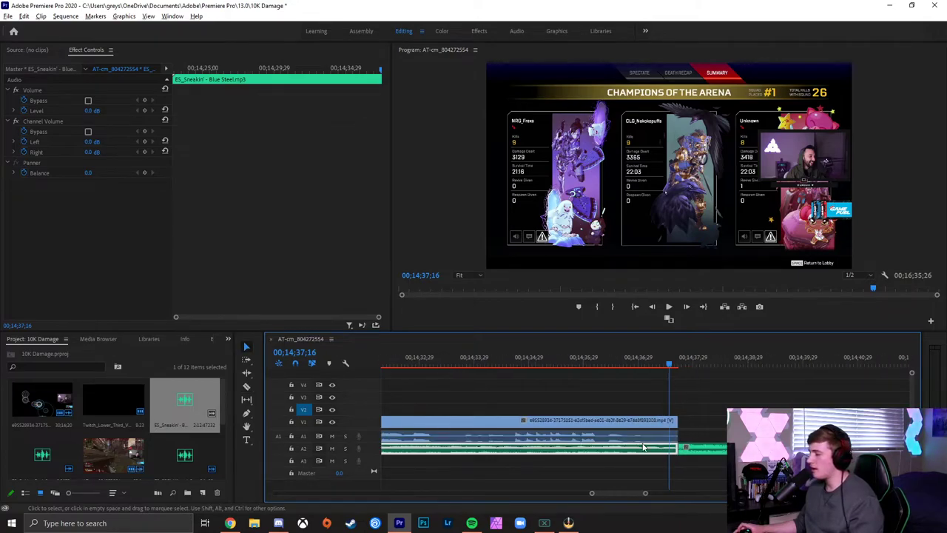
# - Lower the Blue Steel music clip's gain by 17 dB and view its details in the Info panel
pyautogui.rightClick(570, 453)
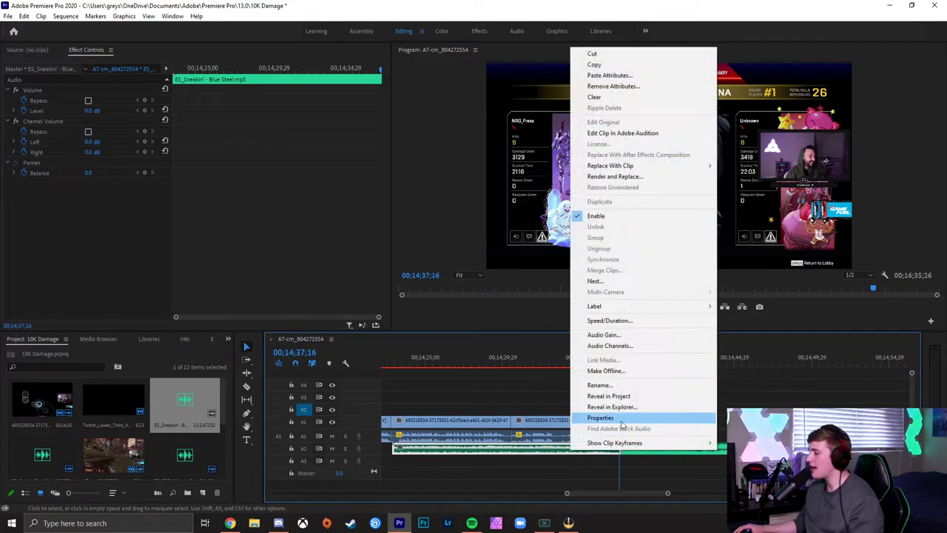
pyautogui.click(604, 335)
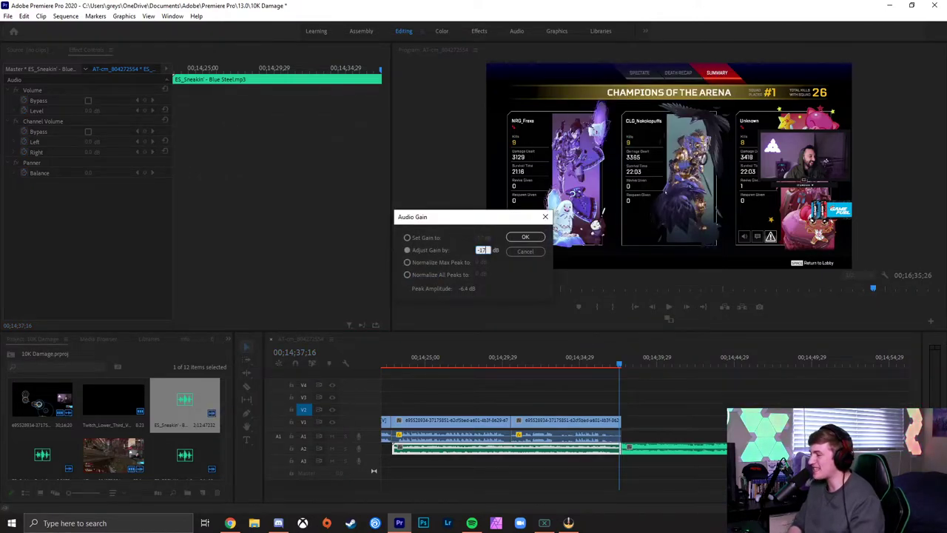
pyautogui.press('Return')
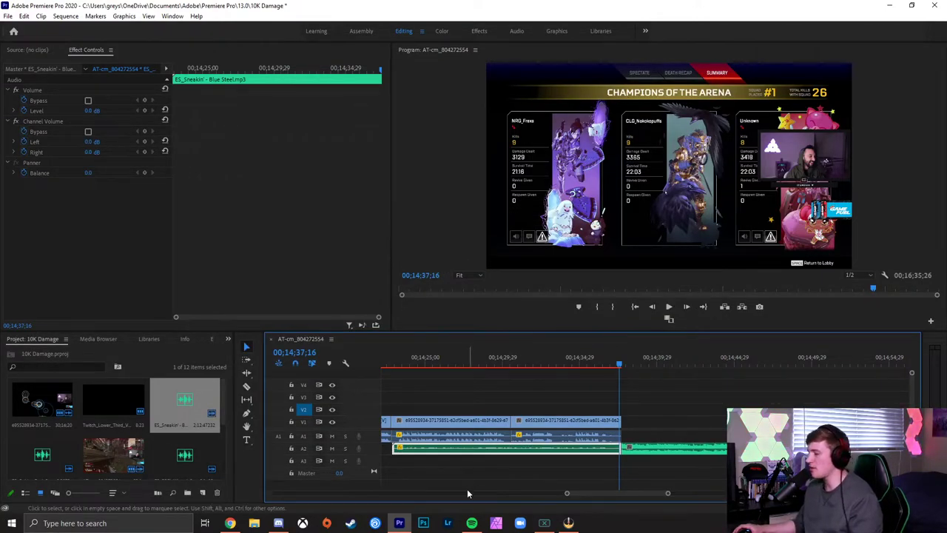
pyautogui.hscroll(-3, 466, 466)
pyautogui.click(183, 339)
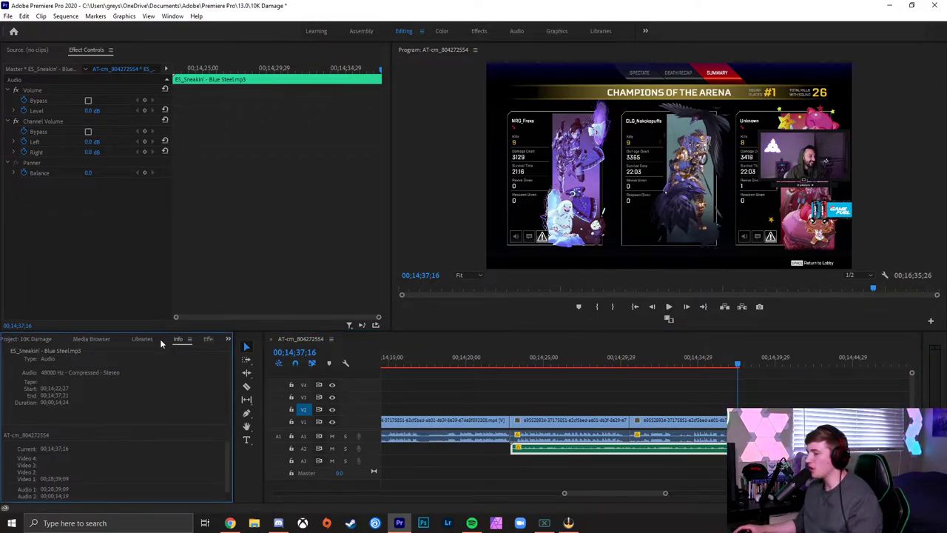
# - Add an Exponential Fade to the music's start on A2, then play the ending from 00;14;21
pyautogui.hotkey('shift', '7')
pyautogui.click(65, 351)
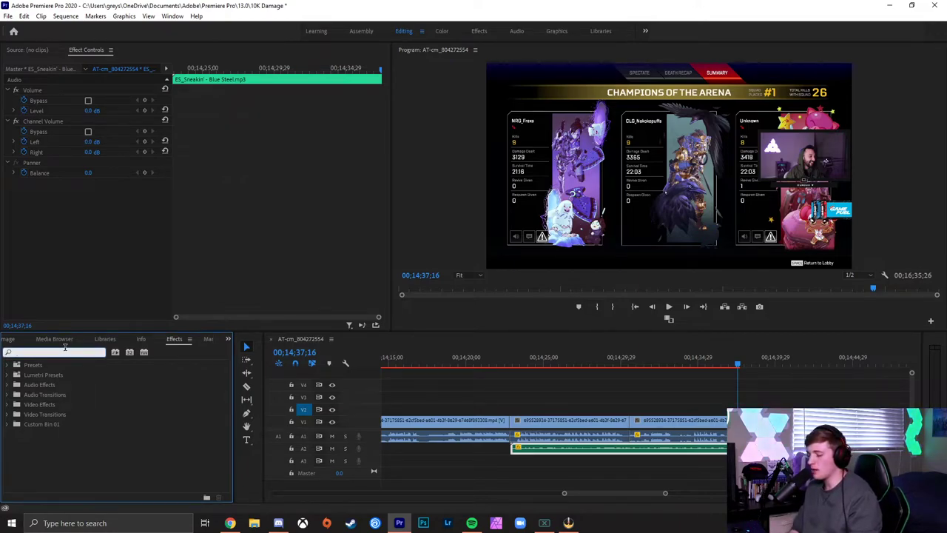
pyautogui.write('expone')
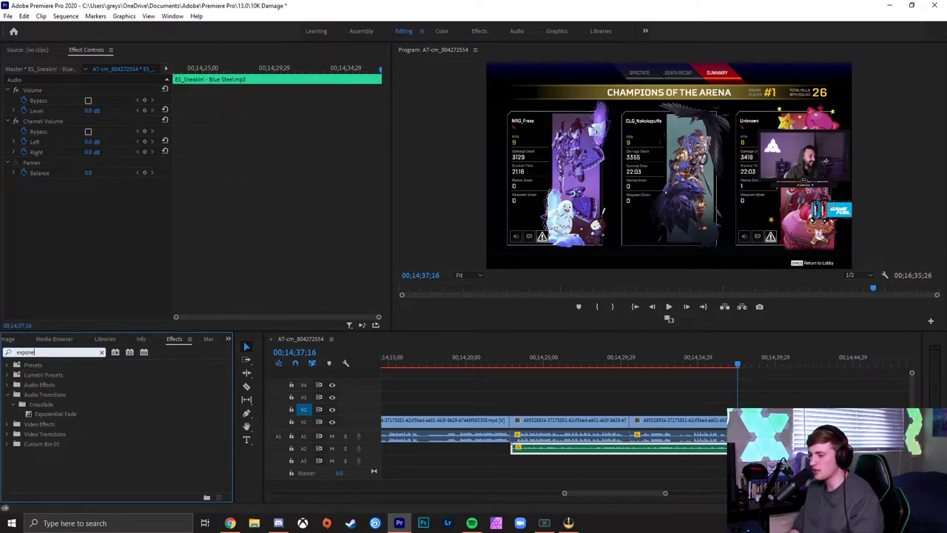
pyautogui.click(64, 412)
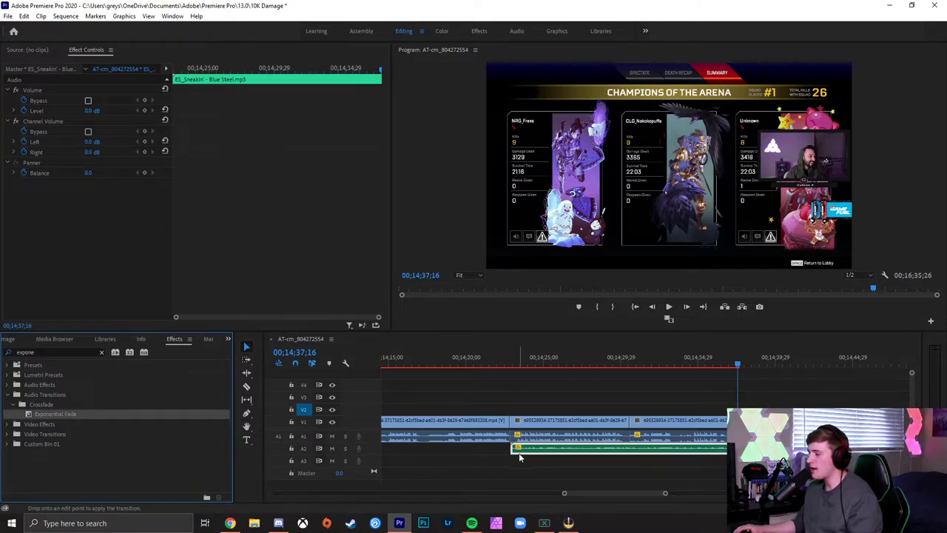
pyautogui.moveTo(518, 452); pyautogui.dragTo(519, 450)
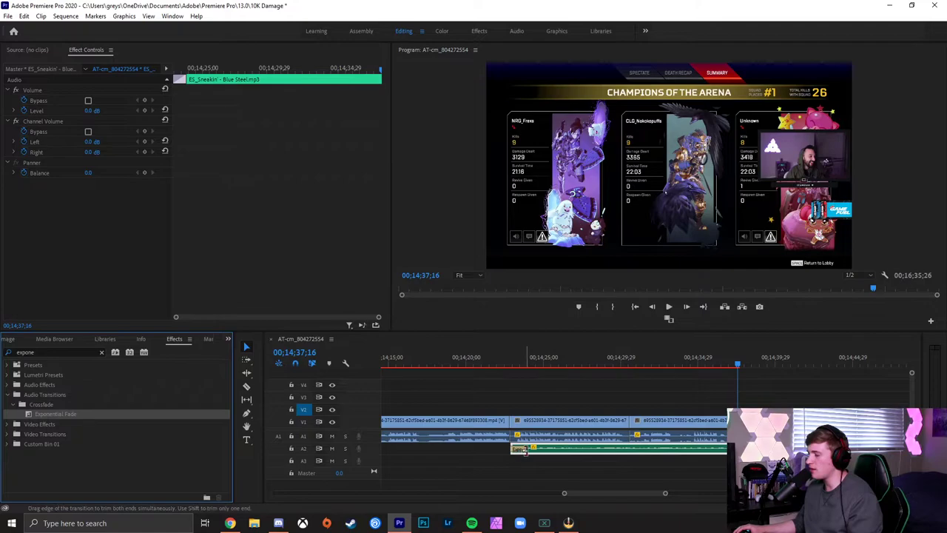
pyautogui.click(491, 365)
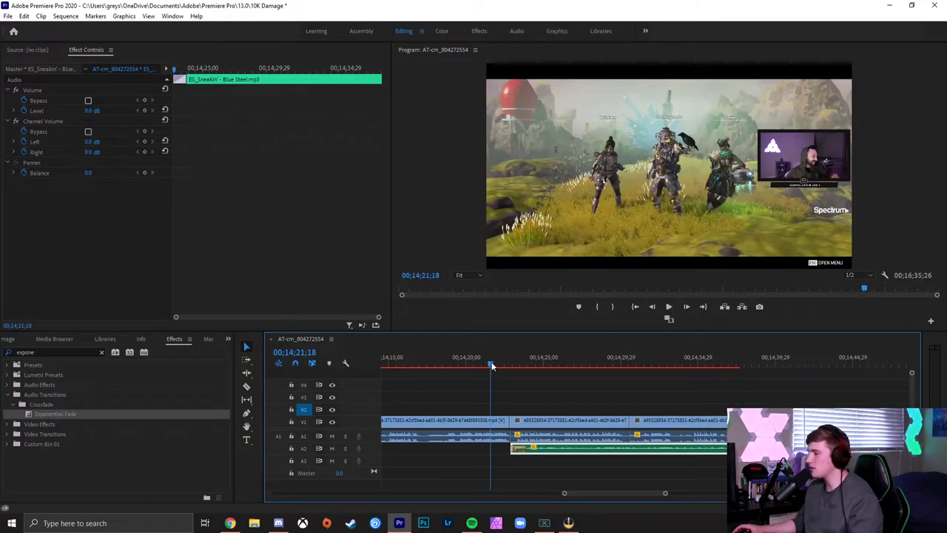
pyautogui.press('space')
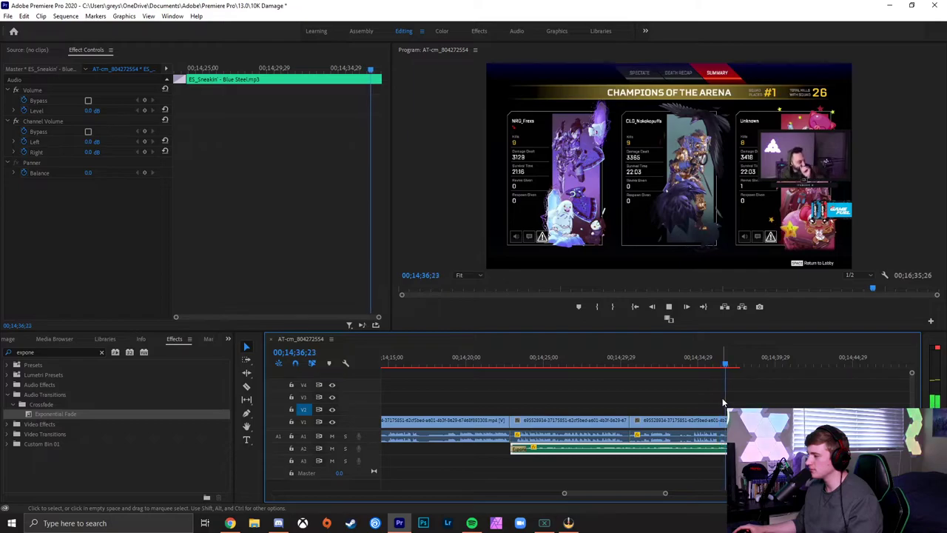
# - Stop playback and select an adjustment layer clip near the sequence start
pyautogui.press('space')
pyautogui.scroll(-5, 685, 398)
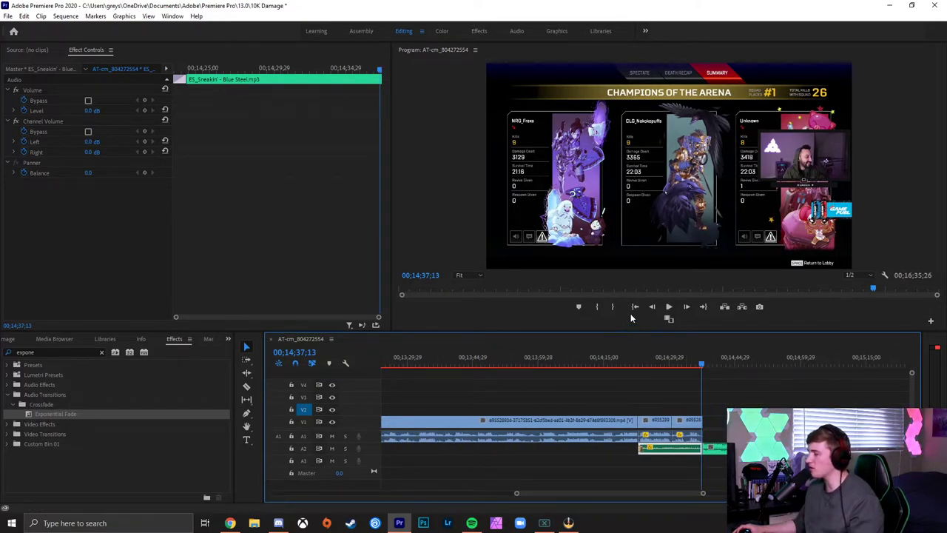
pyautogui.scroll(-2, 595, 377)
pyautogui.scroll(-5, 595, 378)
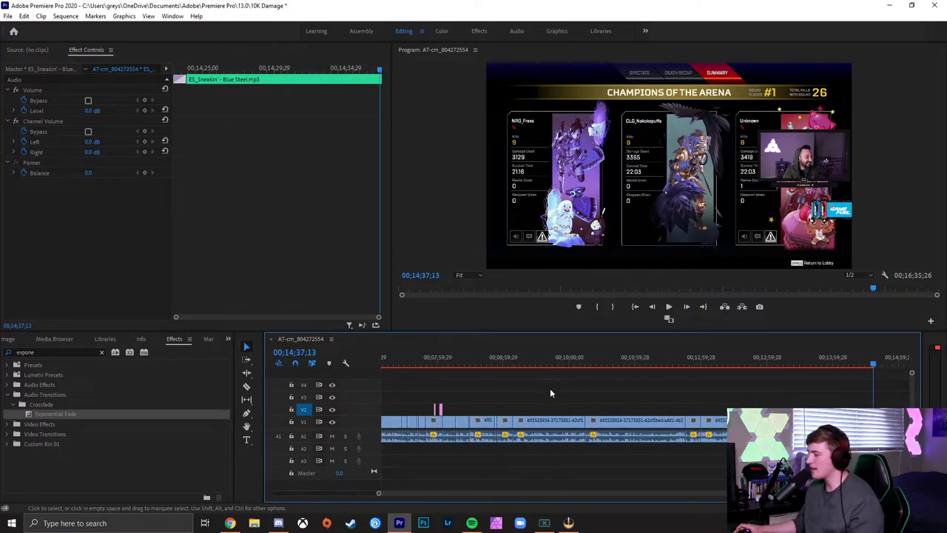
pyautogui.scroll(8, 477, 420)
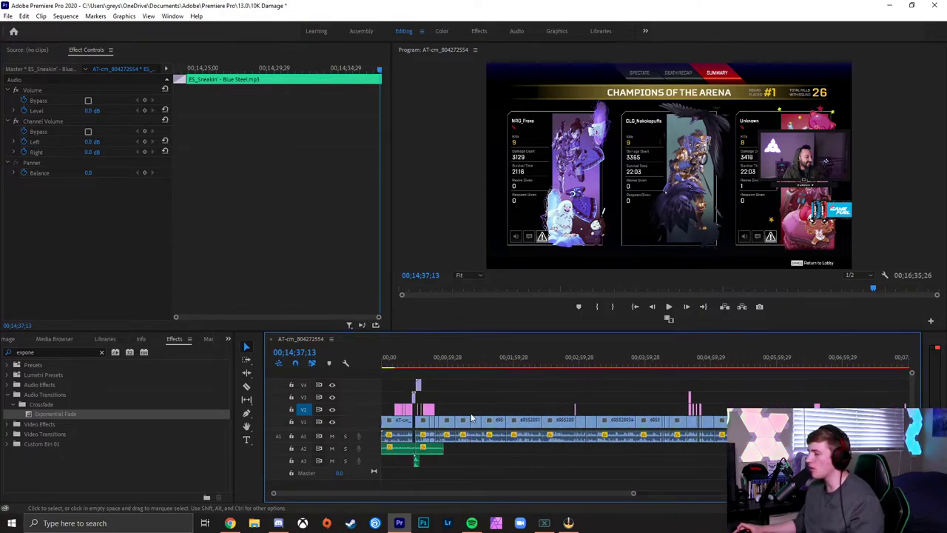
pyautogui.scroll(3, 459, 419)
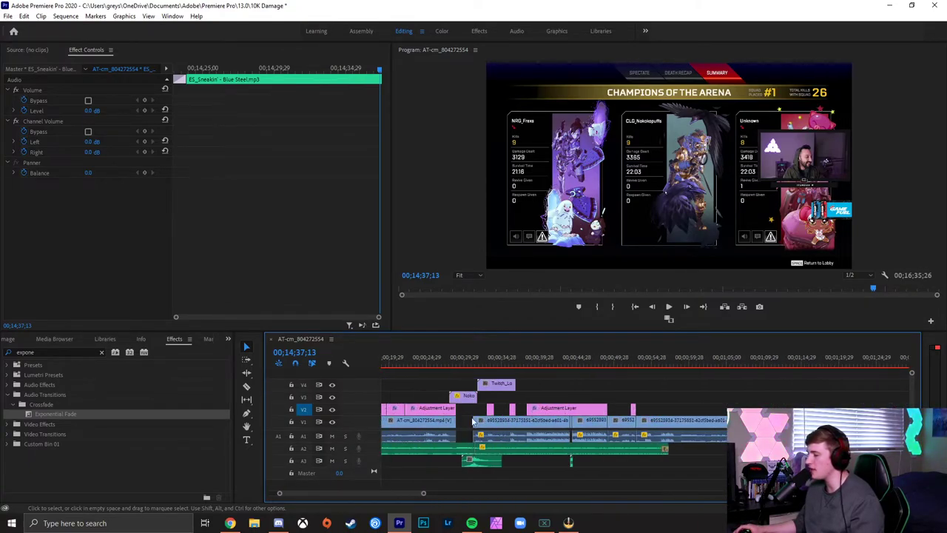
pyautogui.click(514, 410)
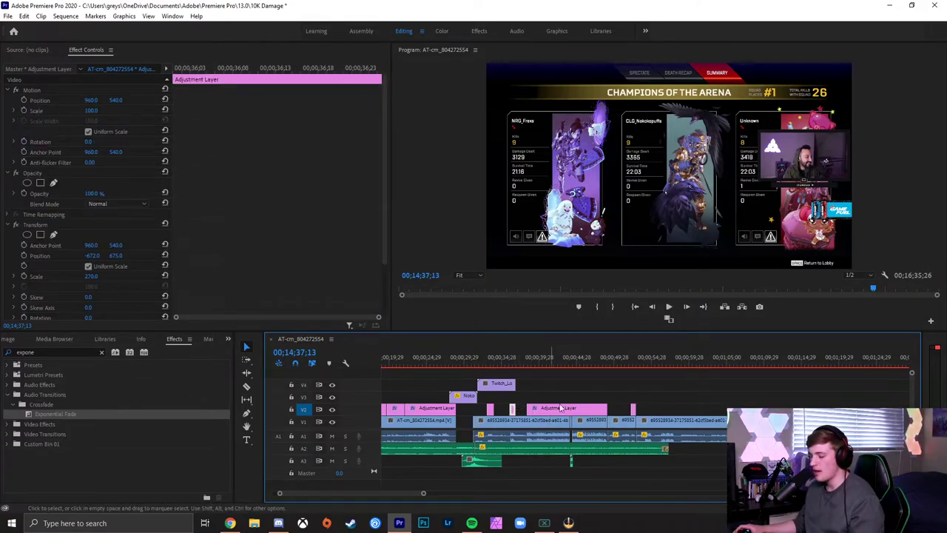
# - Paste the adjustment layer onto V2 at 14;34;19 near the sequence end
pyautogui.scroll(-5, 691, 426)
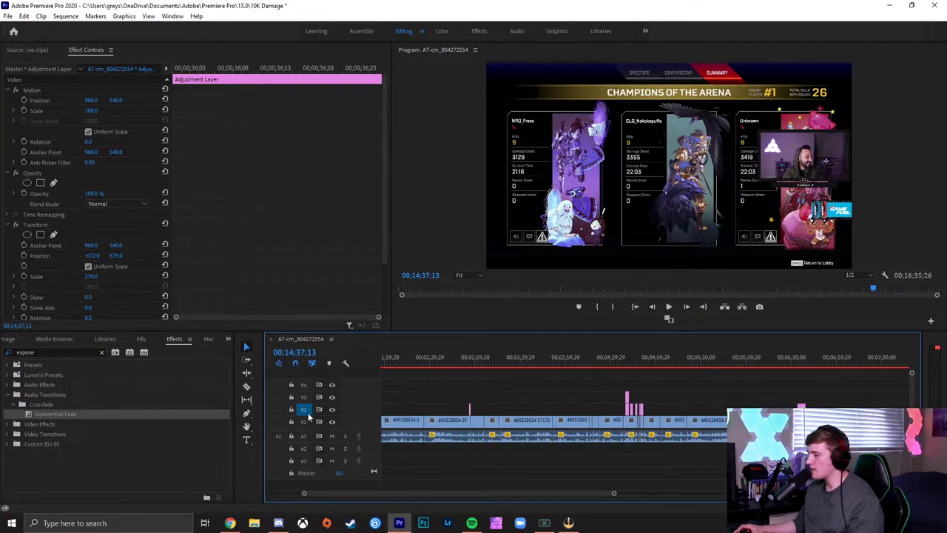
pyautogui.scroll(-5, 555, 425)
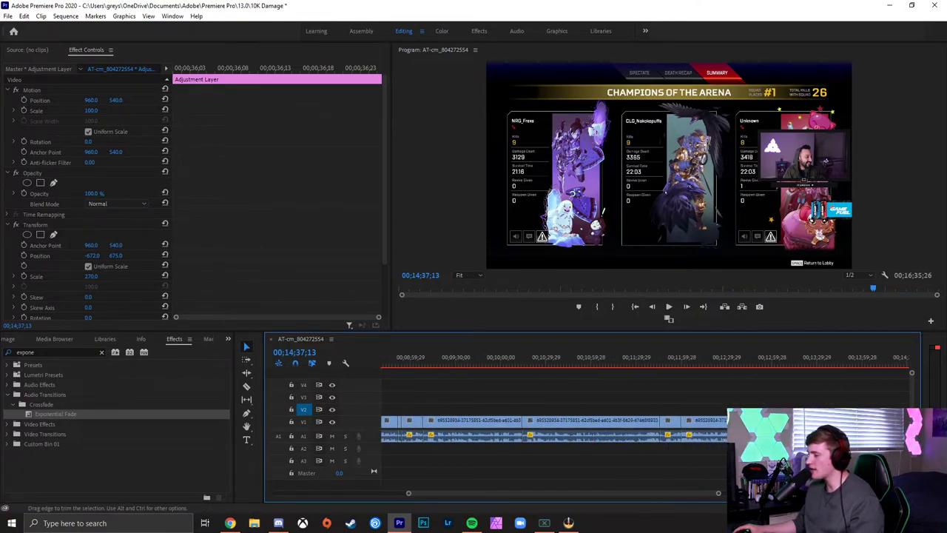
pyautogui.scroll(8, 627, 412)
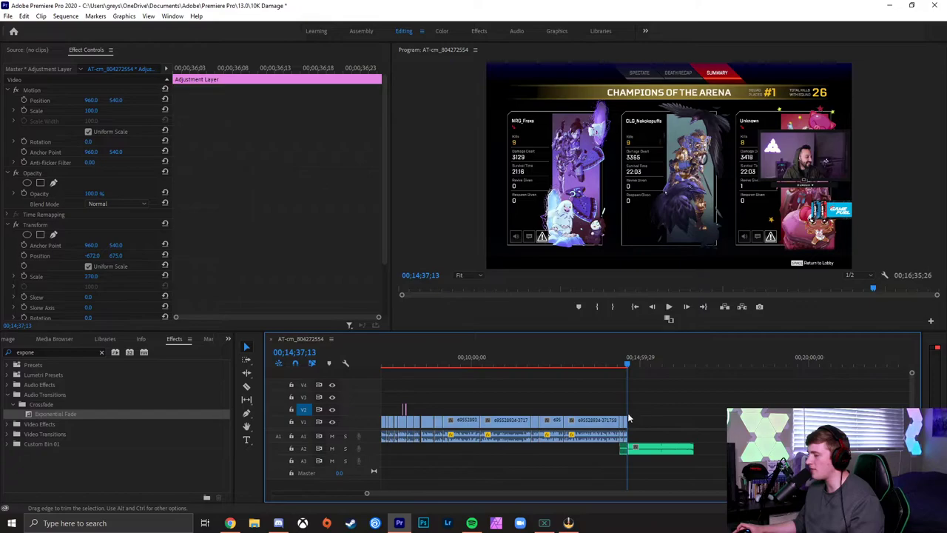
pyautogui.scroll(3, 603, 390)
pyautogui.click(558, 368)
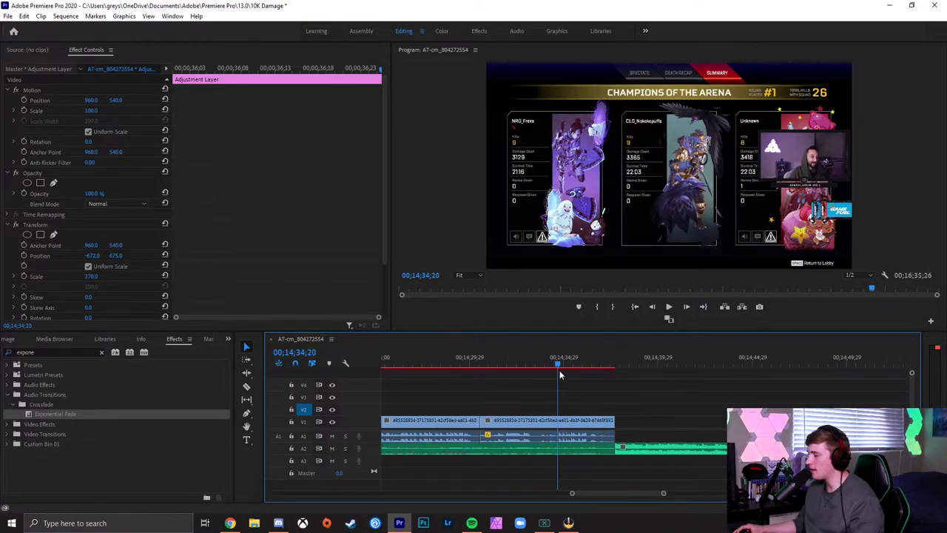
pyautogui.hotkey('ctrl', 'v')
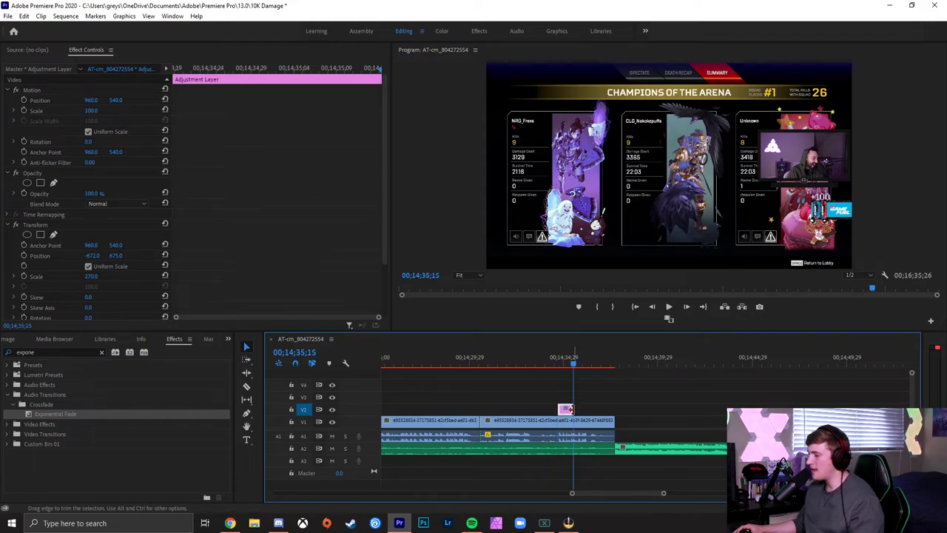
# - Extend the V2 adjustment layer and lower the Blue Steel music's gain by 15 dB
pyautogui.moveTo(582, 413); pyautogui.dragTo(613, 412)
pyautogui.click(673, 450)
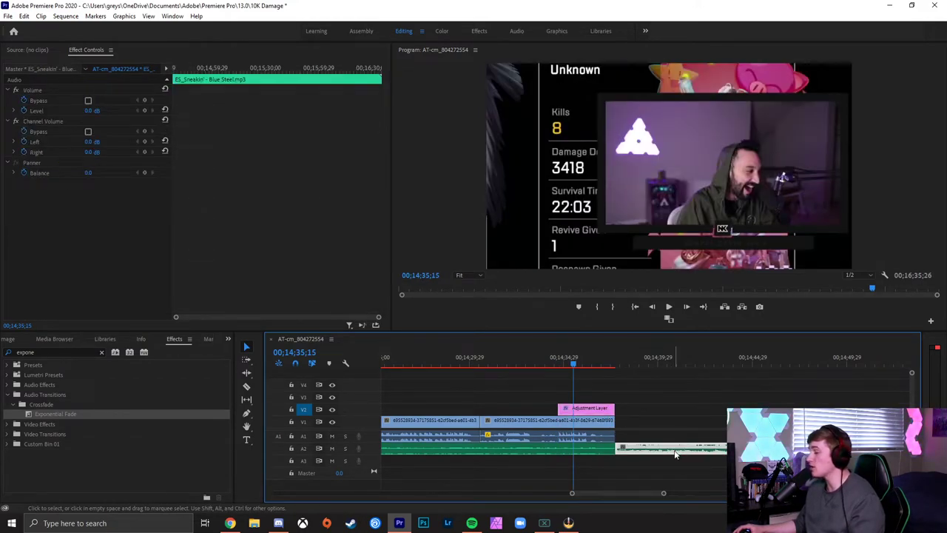
pyautogui.rightClick(674, 452)
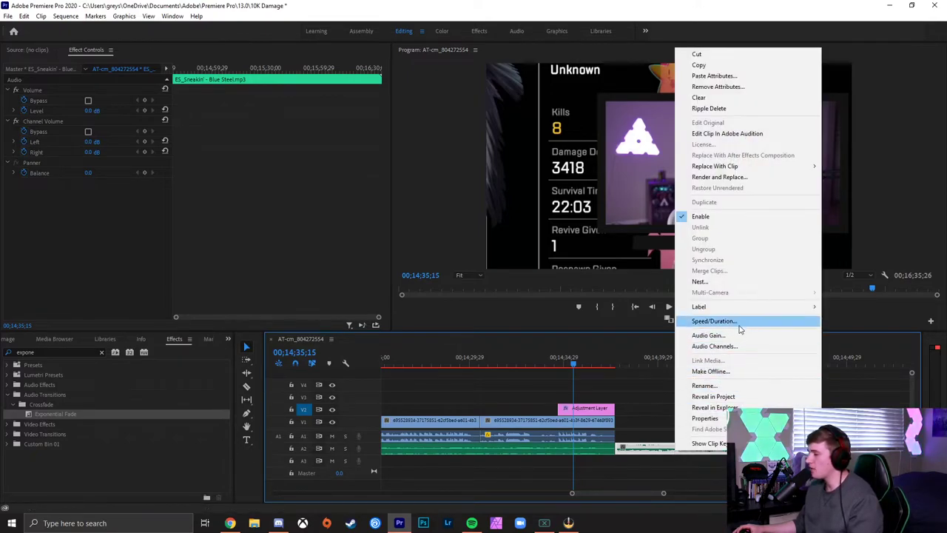
pyautogui.click(734, 337)
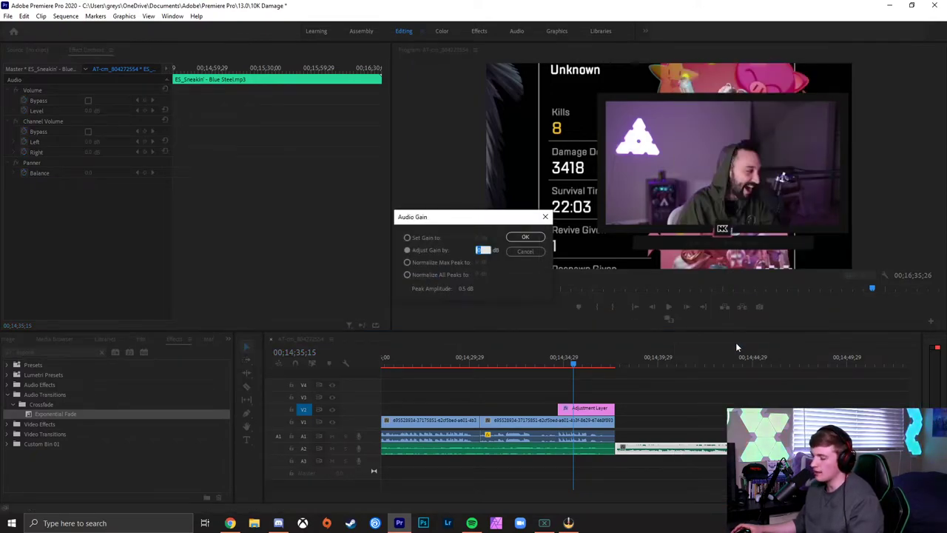
pyautogui.press('Return')
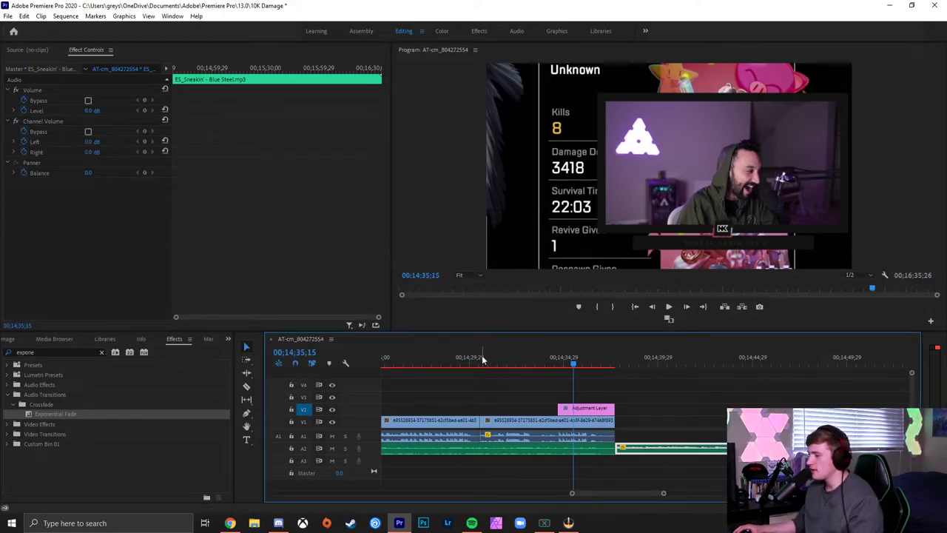
pyautogui.press('-')
pyautogui.press('-')
pyautogui.click(509, 363)
pyautogui.press('space')
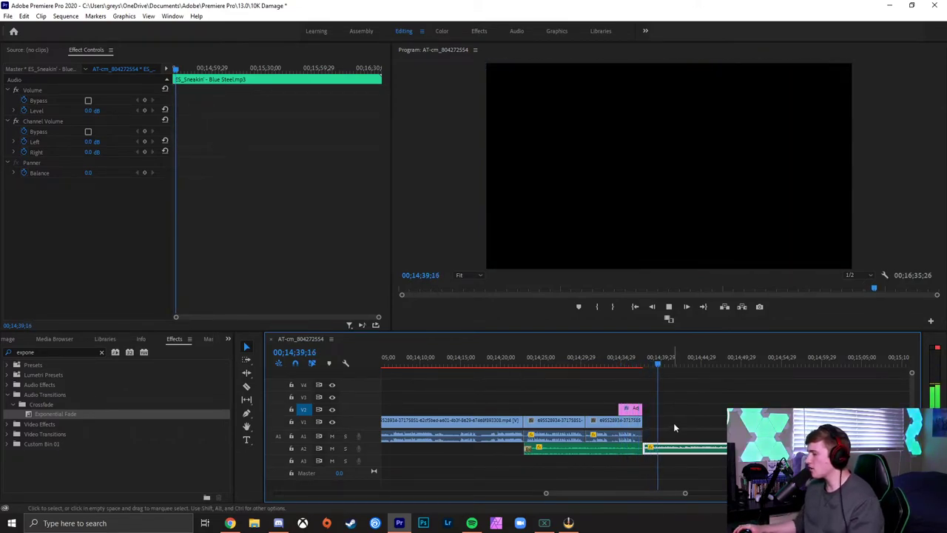
pyautogui.press('space')
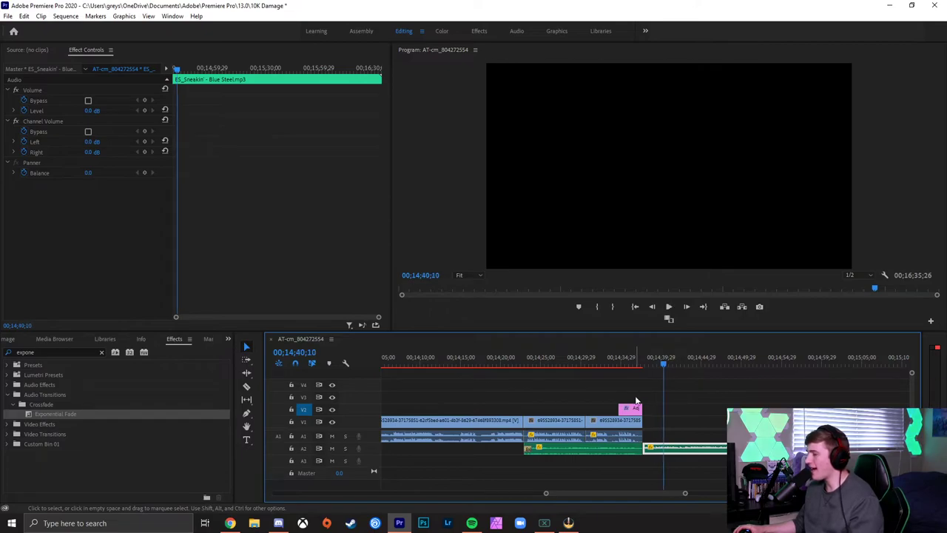
# - Place outro.png after the last gameplay clip on V1 and scrub through it to check the cut
pyautogui.click(9, 339)
pyautogui.scroll(-3, 98, 405)
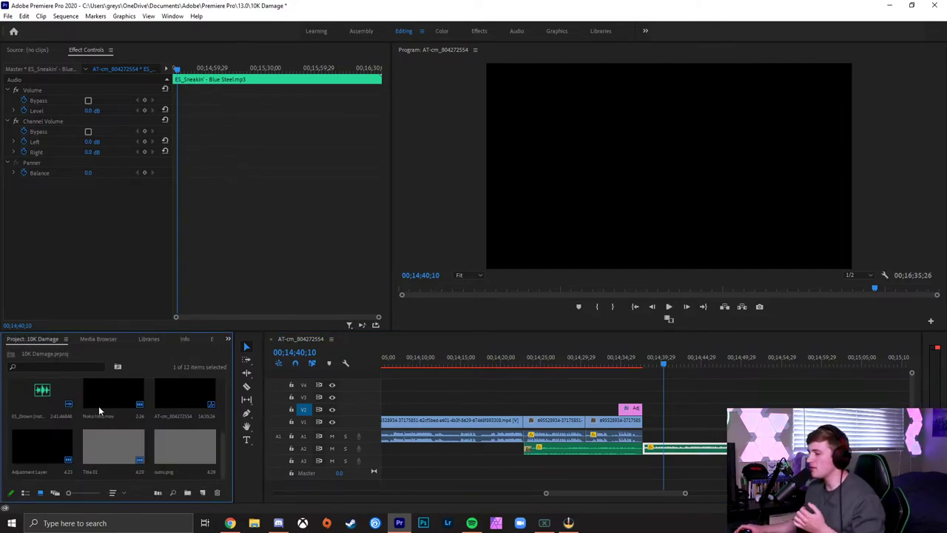
pyautogui.hotkey('ctrl', 'z')
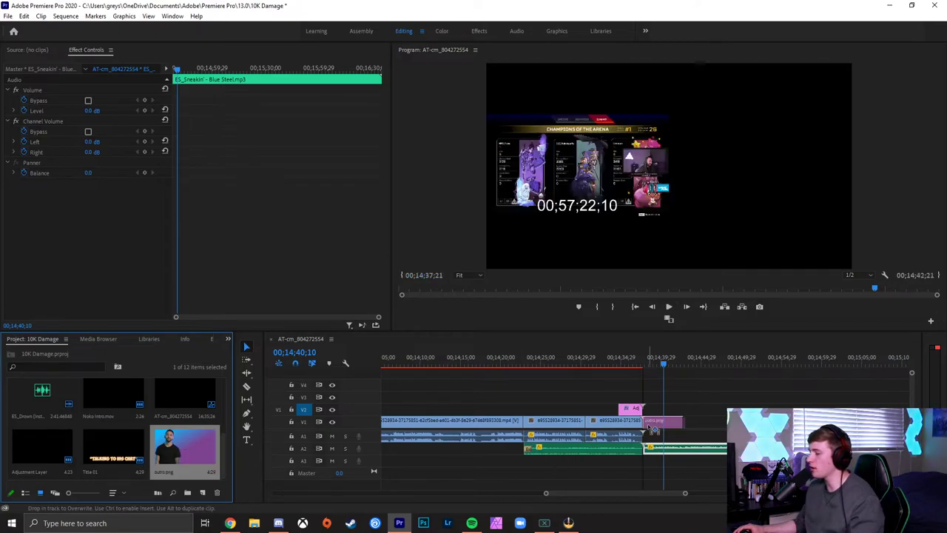
pyautogui.scroll(2, 660, 399)
pyautogui.scroll(1, 660, 399)
pyautogui.click(605, 366)
pyautogui.moveTo(605, 370); pyautogui.dragTo(607, 373)
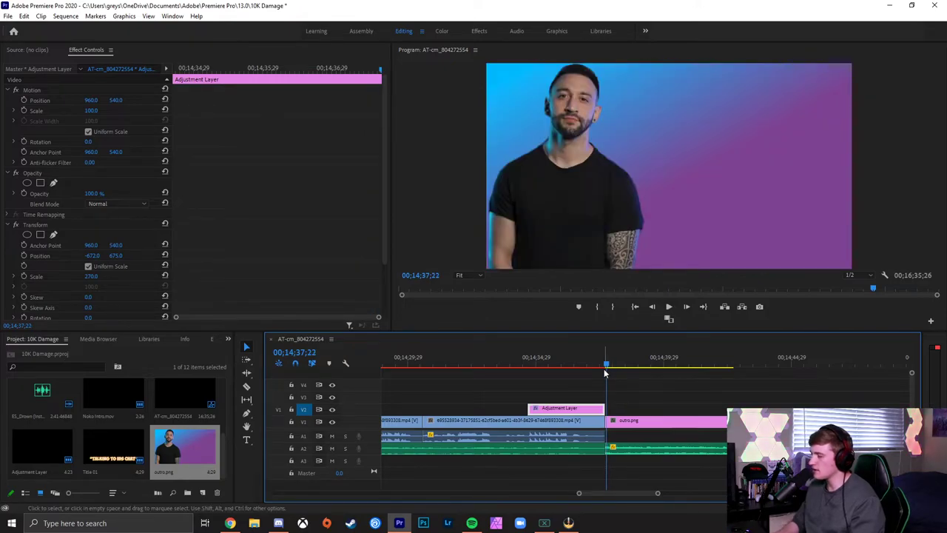
pyautogui.press('Left')
pyautogui.press('Left')
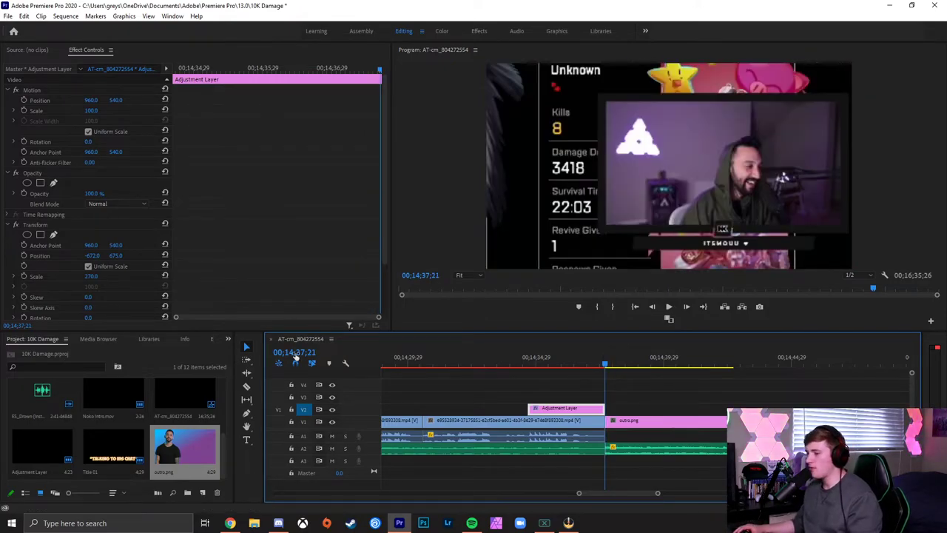
pyautogui.moveTo(756, 362); pyautogui.dragTo(849, 364)
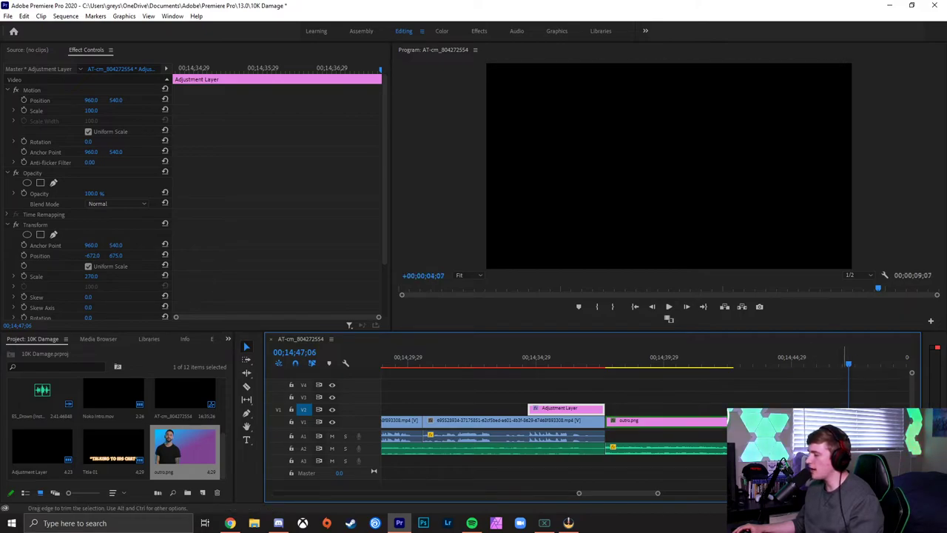
# - Add an Exponential Fade to the end of the music on A2
pyautogui.click(866, 436)
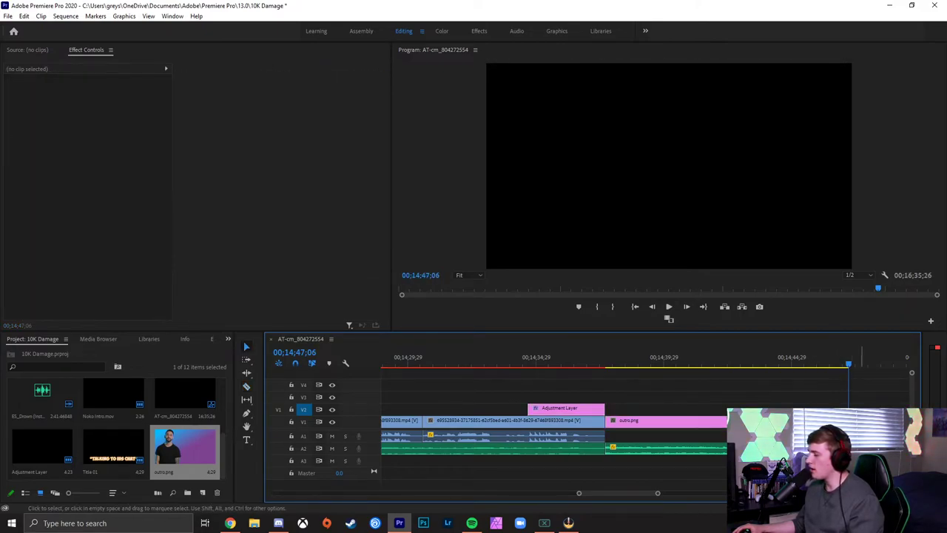
pyautogui.click(756, 386)
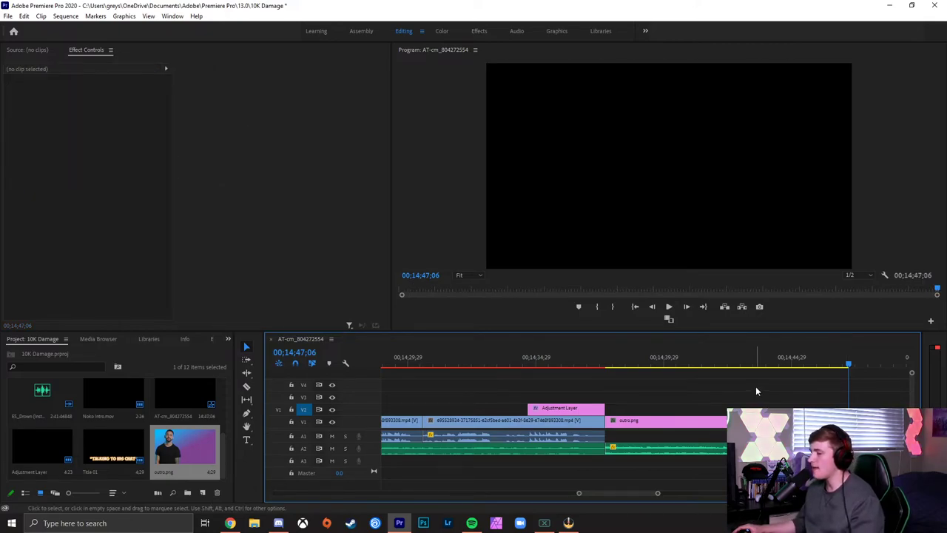
pyautogui.hscroll(3, 755, 386)
pyautogui.scroll(-4, 182, 341)
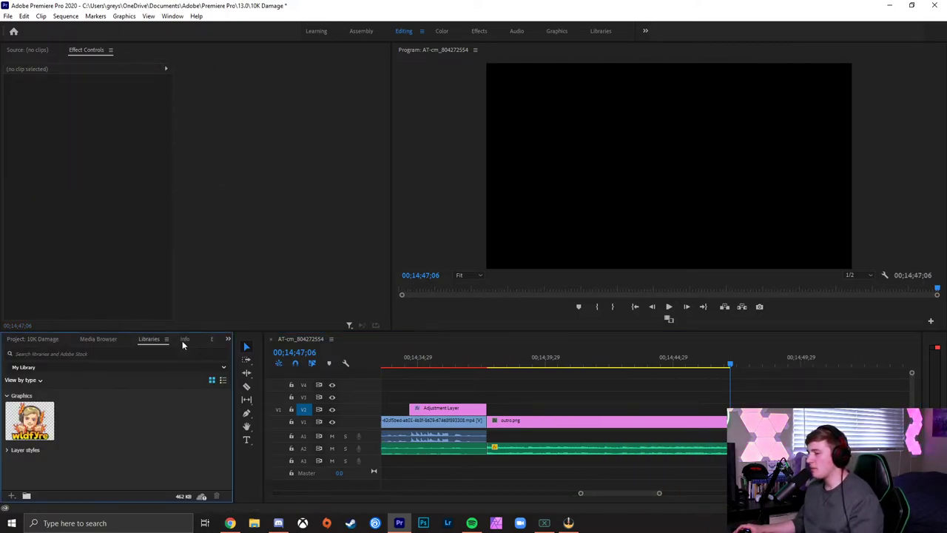
pyautogui.moveTo(190, 427); pyautogui.dragTo(715, 449)
pyautogui.scroll(-5, 690, 395)
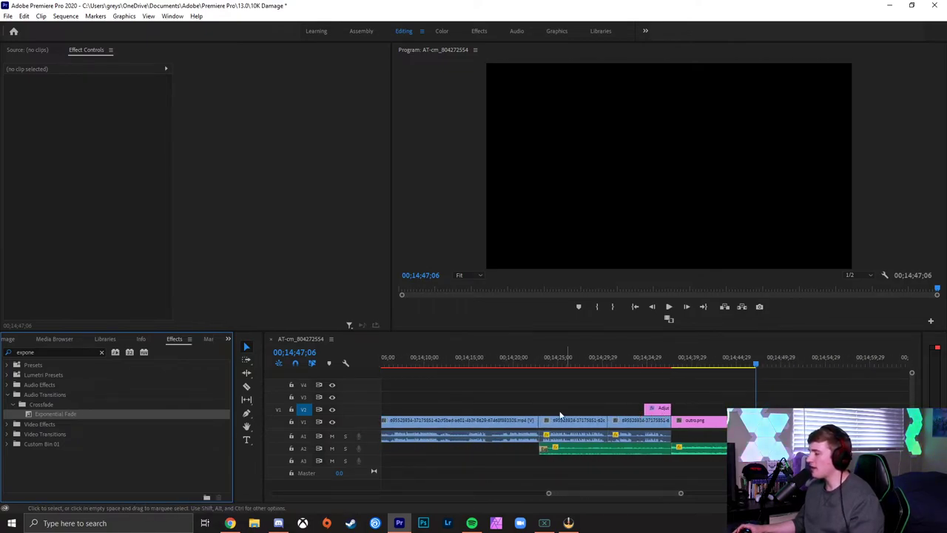
pyautogui.click(538, 368)
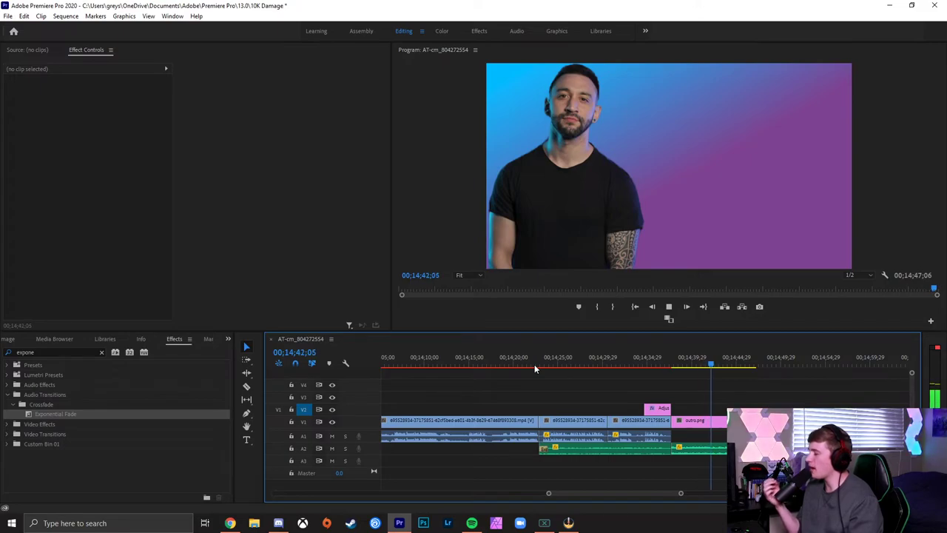
pyautogui.press('space')
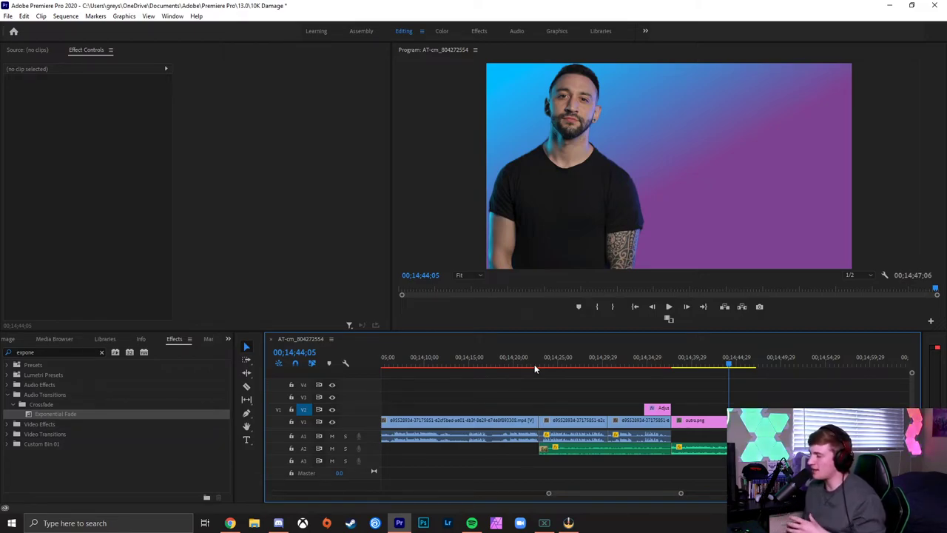
pyautogui.press('-')
pyautogui.press('-')
pyautogui.press('-')
pyautogui.press('-')
pyautogui.press('-')
pyautogui.press('-')
pyautogui.press('-')
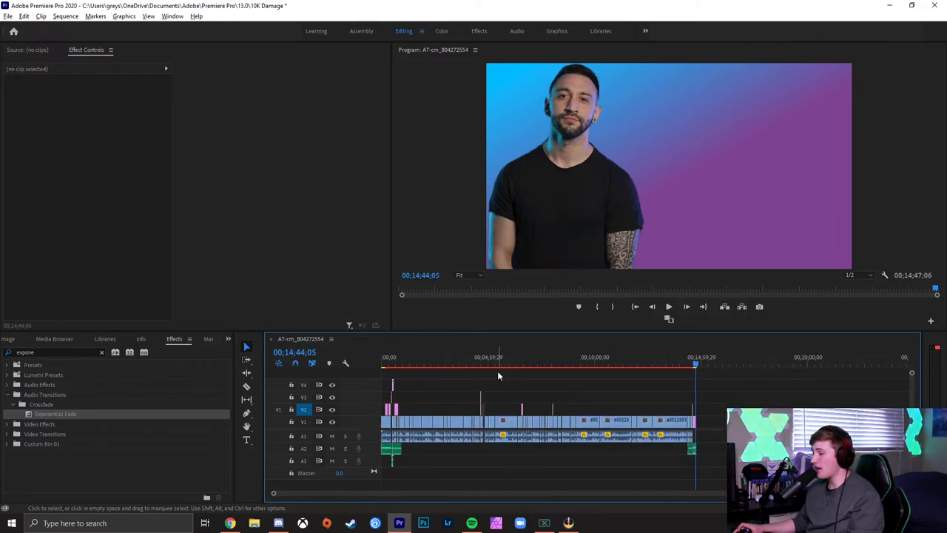
pyautogui.scroll(3, 497, 371)
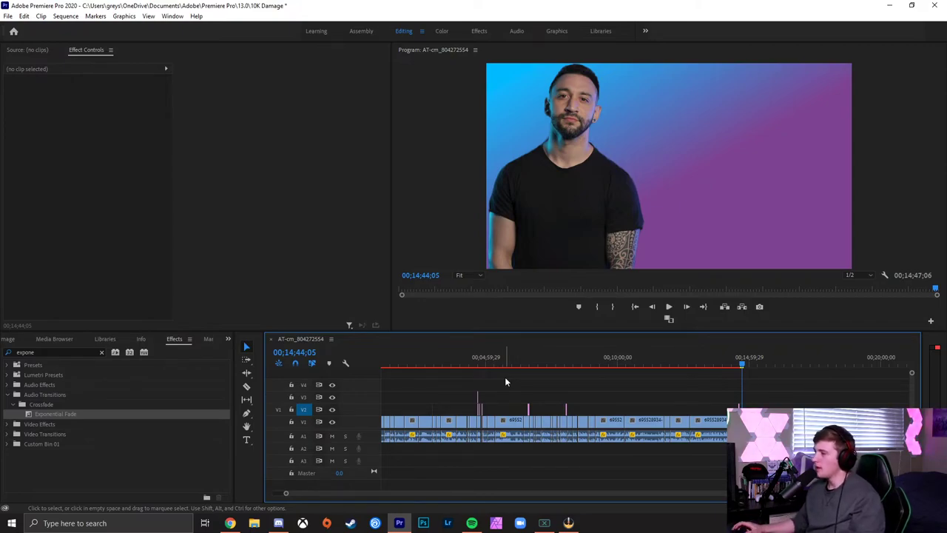
# - Export the sequence as H.264 to AT-cm_804272554.mp4 using the Match Source - High bitrate preset
pyautogui.hotkey('ctrl', 'm')
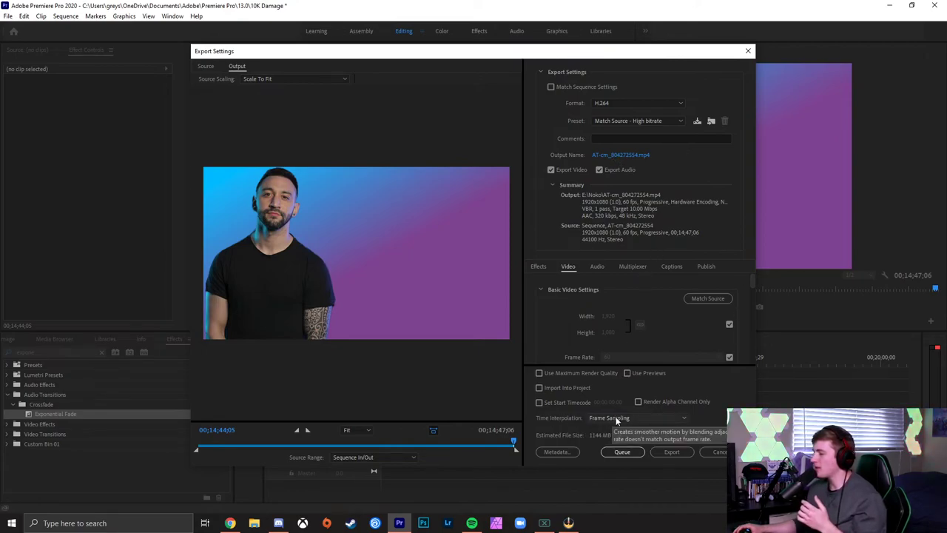
pyautogui.click(670, 453)
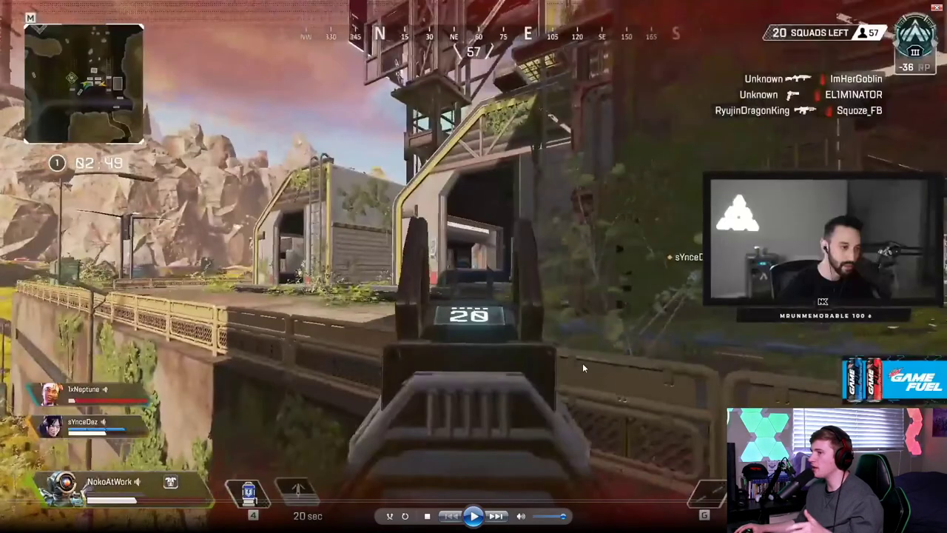
# - Play the exported Apex Legends edit in Windows Media Player from the start
pyautogui.click(477, 515)
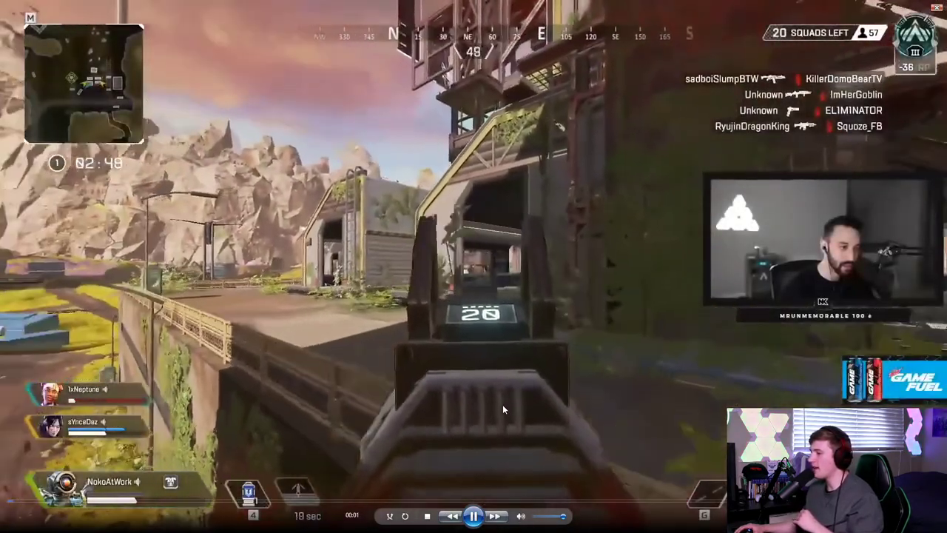